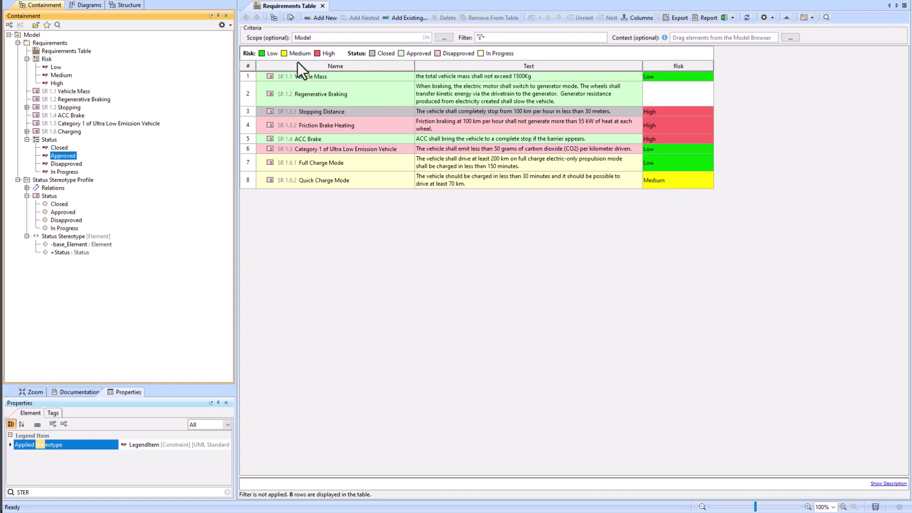
Step: Read the Applying Legend Items documentation in the browser through the Risk and Status table example, and return to the modeling application
left_click_drag(0, 41, 461, 30)
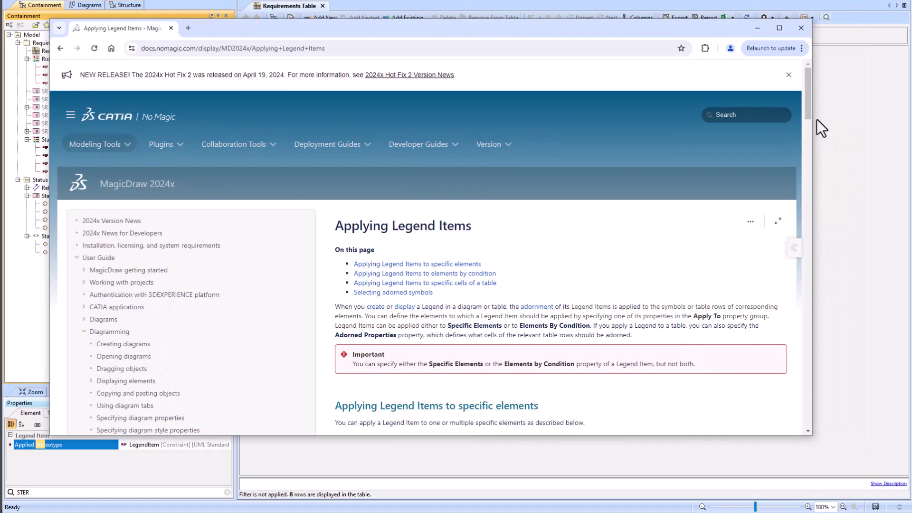
left_click_drag(806, 112, 808, 258)
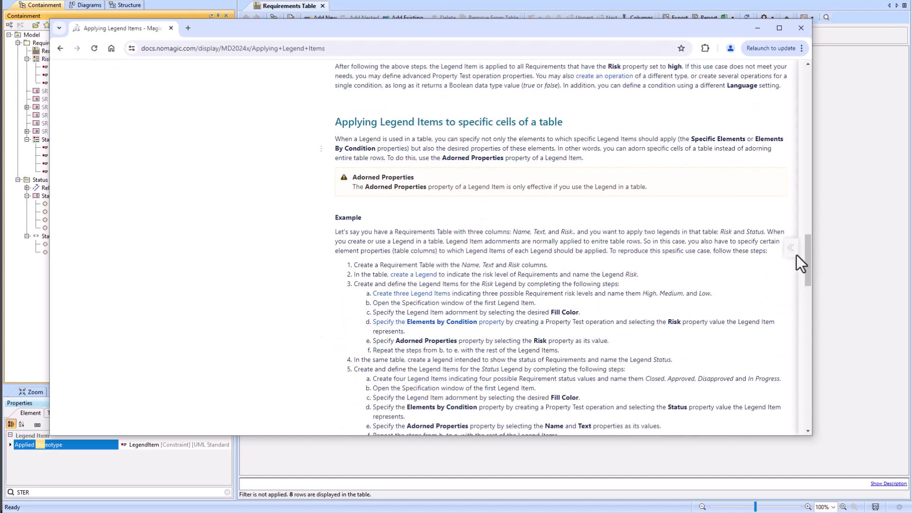
mouse_move(811, 275)
left_mouse_down()
mouse_move(808, 384)
mouse_move(811, 284)
left_mouse_up()
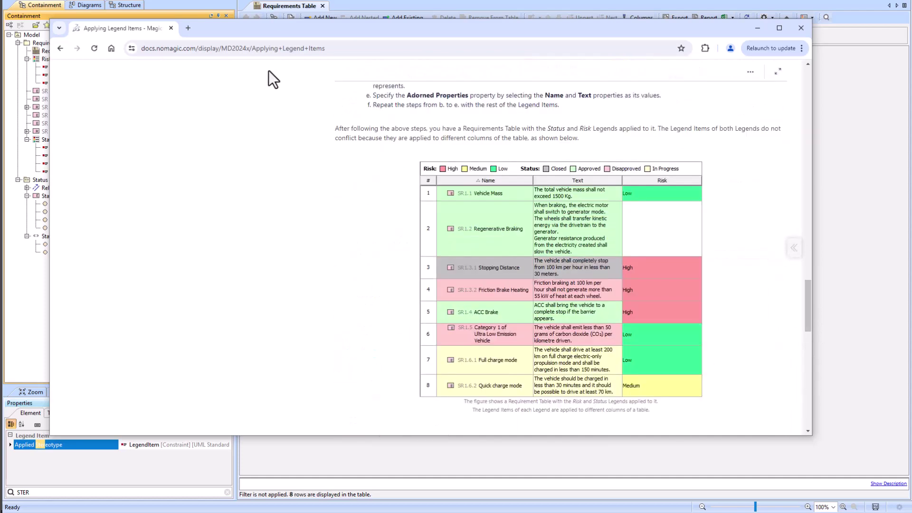
left_click(336, 48)
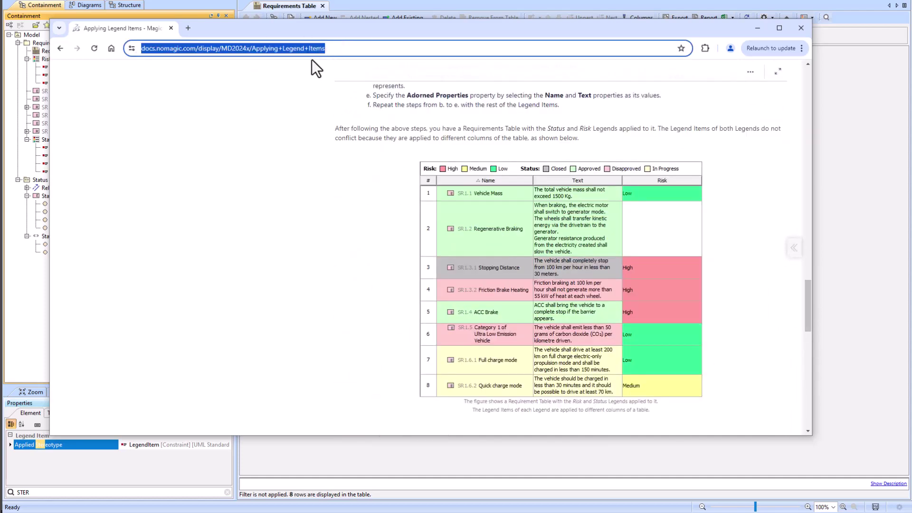
left_click(760, 31)
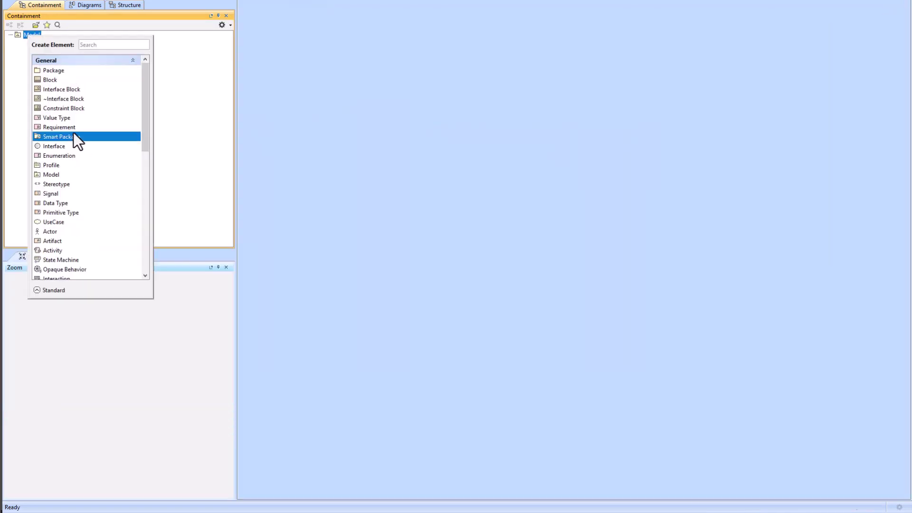
Step: Create two requirements under Model named Vehicle Mass and Regenerative Braking
left_click(74, 133)
type("Vehicle Mass")
key("Return")
left_click(66, 132)
type("Regenerative Braking")
key("Return")
Step: Add the requirements Stopping Distance and Friction Brake Heating under Model
right_click(40, 35)
left_click(56, 37)
left_click(66, 133)
type("Stopping Distance")
key("Return")
right_click(32, 35)
left_click(65, 40)
left_click(82, 125)
type("Braking Response Time")
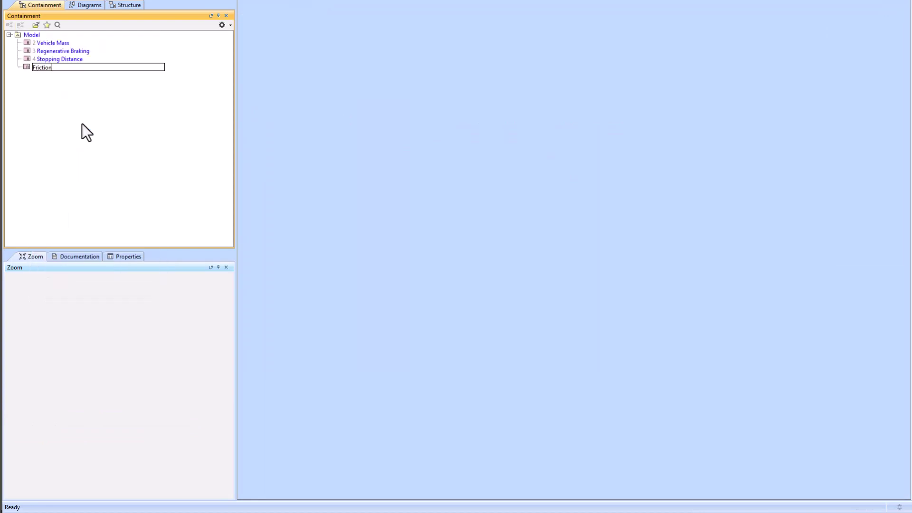
key("Return")
Step: Add a requirement named ACC Brake under Model
right_click(32, 35)
left_click(65, 41)
left_click(66, 130)
type("ACC Brake")
key("Return")
Step: Add a requirement under Model named Category 1 of Ultra Low Emission Vehicle, correcting the spelling of its name
right_click(31, 34)
left_click(56, 40)
left_click(68, 130)
type("Category 1 of Ultra Low Emmission Vehicel")
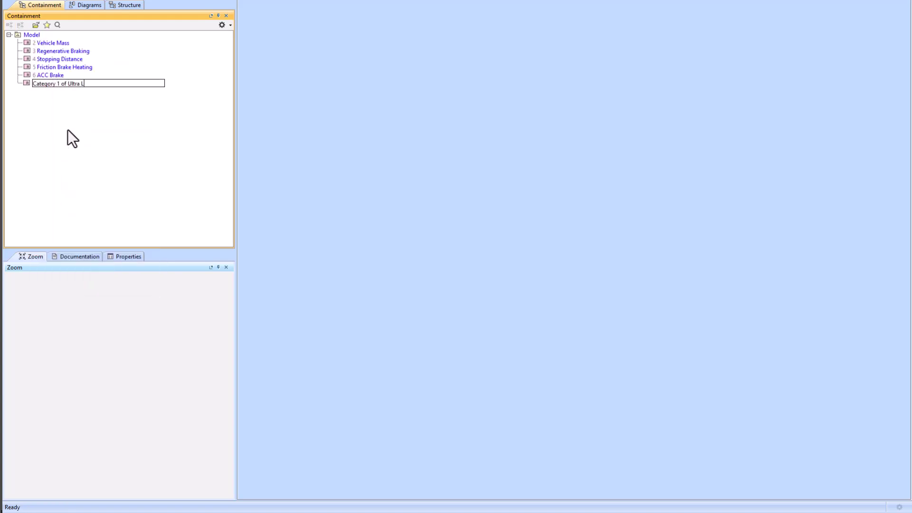
key("BackSpace")
key("BackSpace")
type("le")
left_click(100, 83)
key("BackSpace")
triple_click(101, 83)
key("Return")
Step: Add the requirements Full Charge Mode and Quick Charge Mode under Model
right_click(32, 35)
left_click(73, 130)
type("Full Charge Mode")
key("Return")
right_click(27, 33)
left_click(51, 38)
left_click(71, 124)
type("Quick Charge Mode")
key("Return")
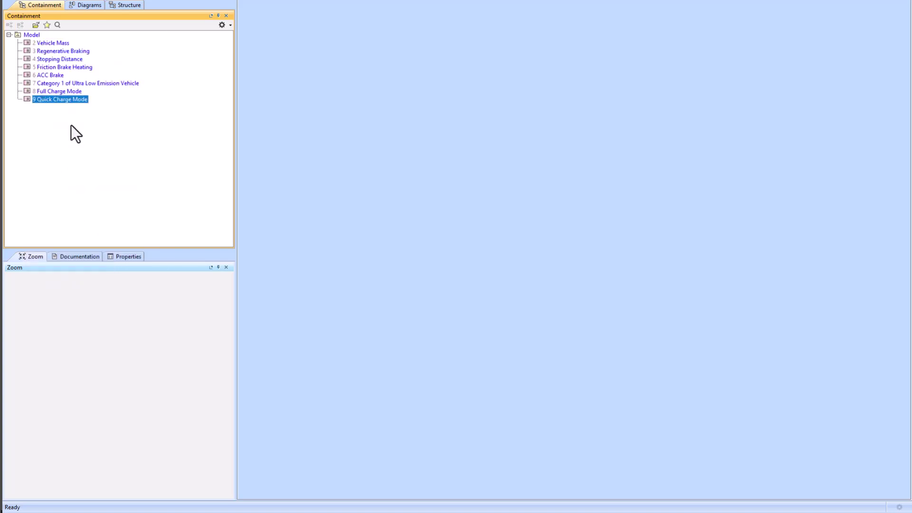
Step: Create a Requirement Table named Requirements Table under Model and set its scope to Model
right_click(33, 35)
left_click(74, 48)
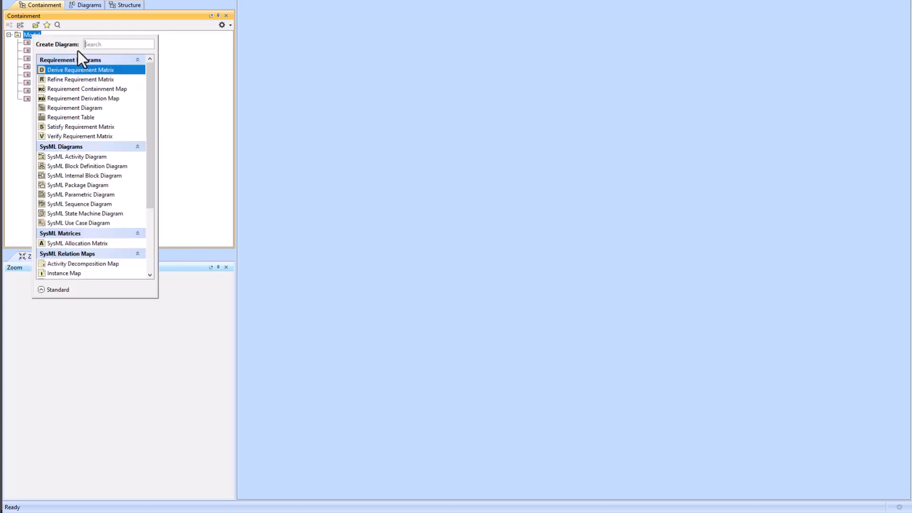
type("req")
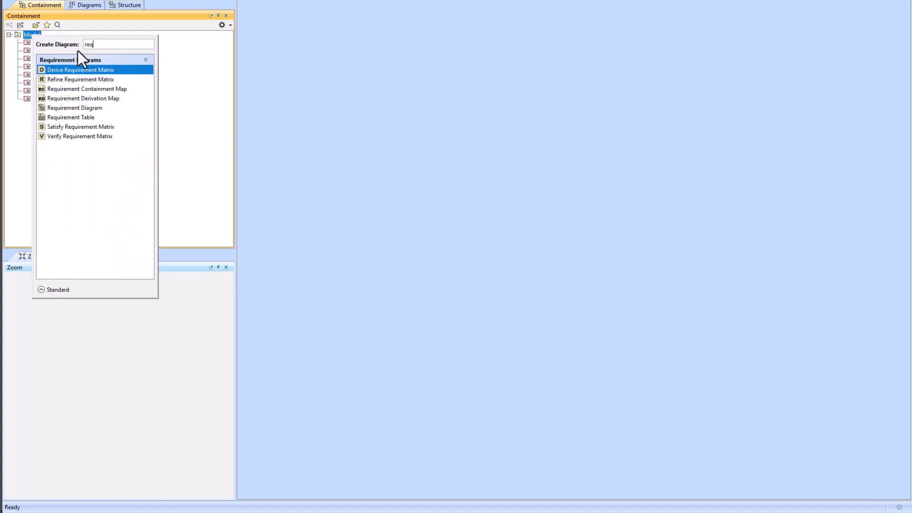
left_click(93, 117)
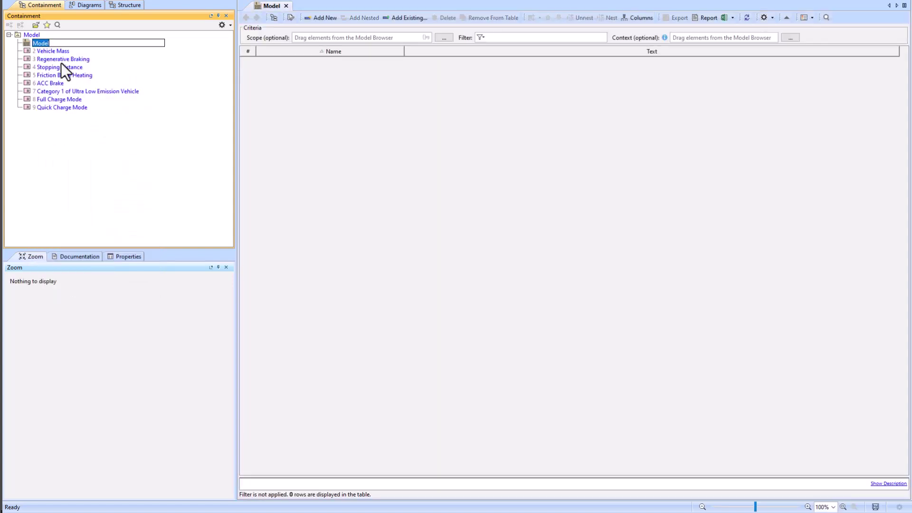
type("Requirements Table")
key("Return")
left_click(34, 36)
left_click_drag(36, 35, 327, 40)
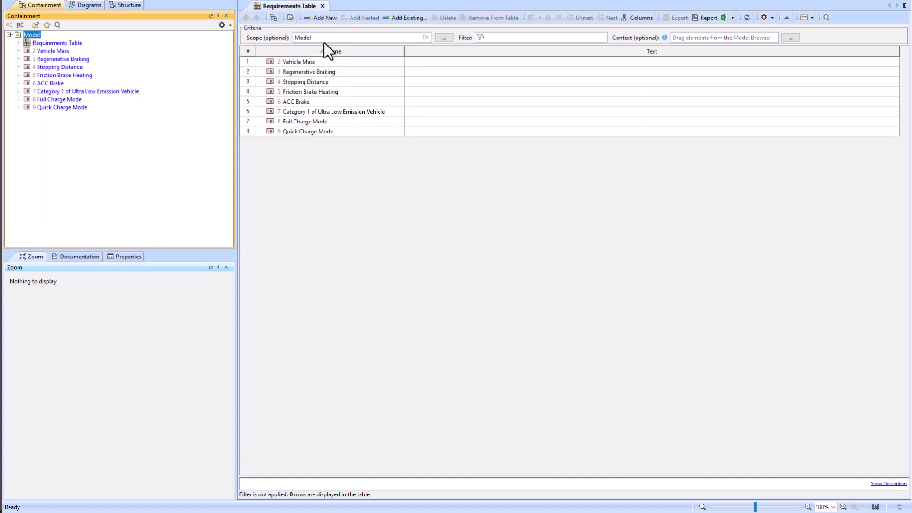
Step: Show the Risk column in the requirements table and narrow the columns
left_click(639, 18)
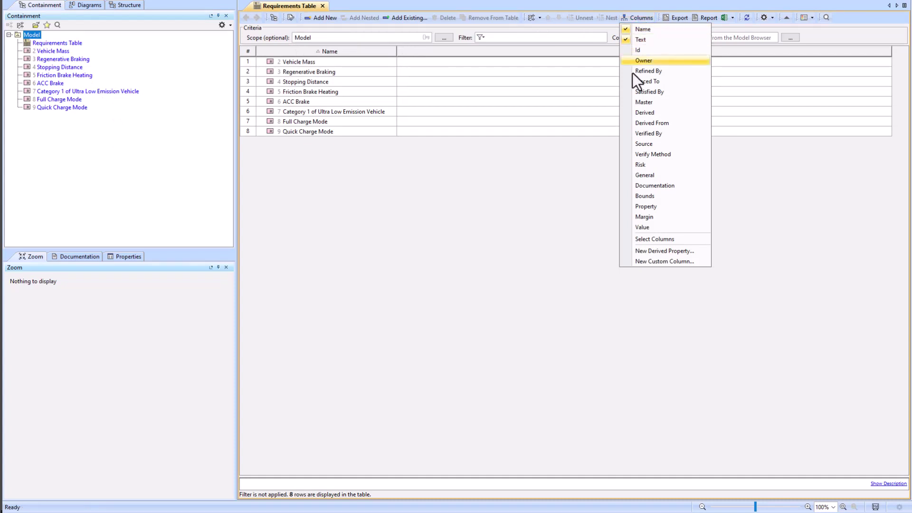
left_click(645, 166)
left_click_drag(892, 52, 740, 52)
left_click_drag(892, 53, 625, 51)
Step: Set the Risk to Low for Vehicle Mass and to High for Stopping Distance, Friction Brake Heating and ACC Brake
left_click(658, 65)
left_click(658, 64)
left_click(637, 89)
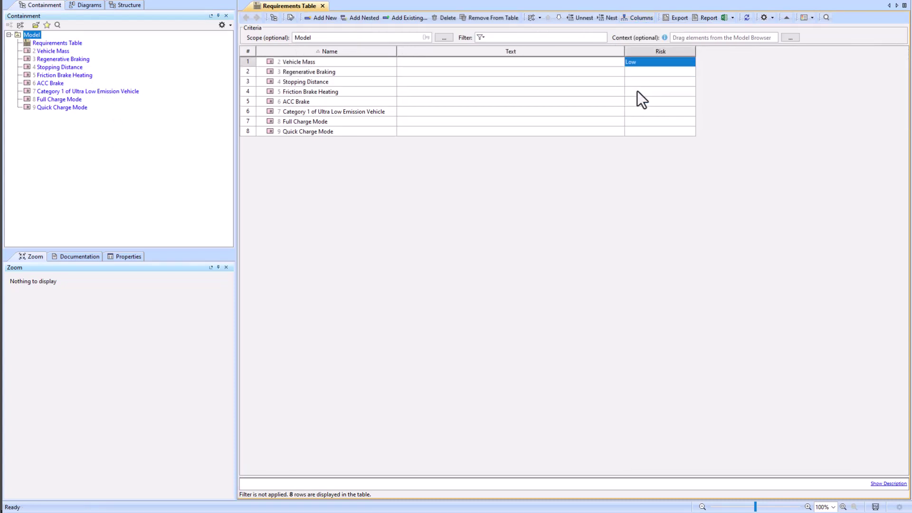
double_click(637, 83)
left_click(637, 92)
double_click(638, 92)
left_click(639, 101)
double_click(639, 101)
left_click(639, 111)
Step: Set the Risk to Low for Category 1 of Ultra Low Emission Vehicle and Full Charge Mode, and to Medium for Quick Charge Mode
double_click(638, 111)
left_click(640, 140)
double_click(640, 122)
left_click(641, 149)
double_click(641, 132)
left_click(641, 151)
left_click(640, 155)
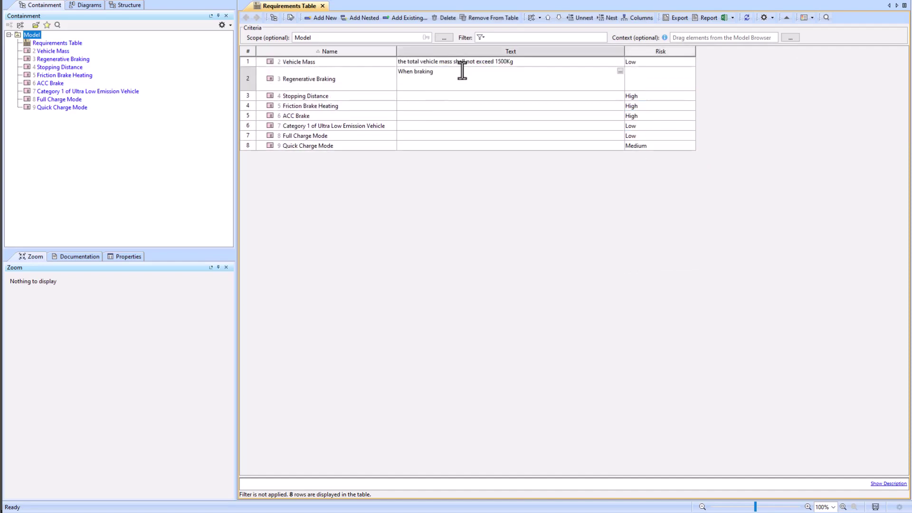
Step: Enter the texts for Regenerative Braking (motor in generator mode slows the vehicle) and Stopping Distance (complete stop from 100 km per hour in under 30 meters)
type(", the electric motor shall switch to generator mode. The wheels shall transfer kinetic energy via the drivetrain to the generator.  Generator resistance produced from ele")
type("ctricity created shall slow the vehicle.")
double_click(448, 98)
type("The vehicle shall completely stop from 100 km per hour in less than 30 meters.")
Step: Enter the texts for Friction Brake Heating (maximum 55 kW per wheel at 100 km per hour) and ACC Brake (complete stop if the barrier appears)
double_click(486, 119)
type("Friction braking at 100 km per hour shall not generate more than 55 kW of heat at each wheel.")
double_click(412, 127)
type("ACC shall bring bring the vehicle to a complete stop if the barrier appears.")
Step: Enter the texts for Category 1 (under 50 grams CO2 per kilometer), Full Charge Mode (200 km, 150 minutes) and Quick Charge Mode (30 minutes, 70 km)
double_click(416, 139)
type("The vehicle shall emit less than 50 grams of carbon dioxide (CO2) per kilometer driven.")
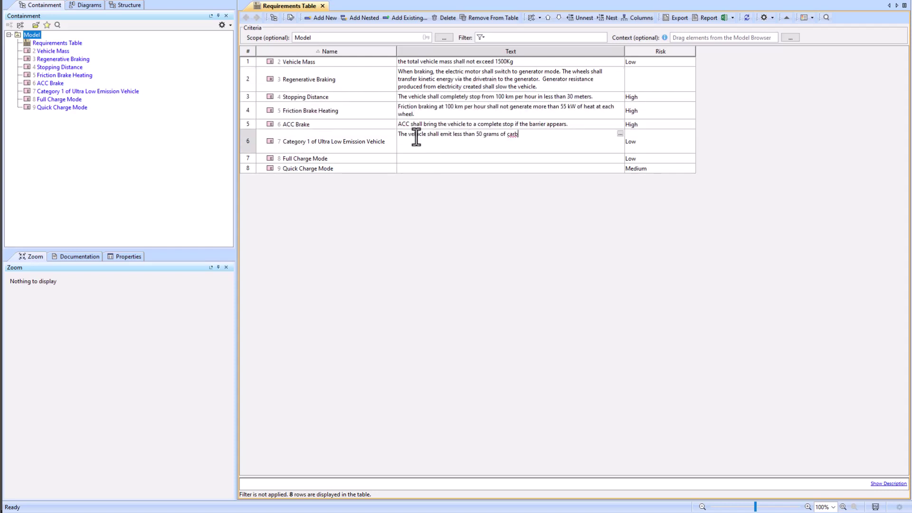
double_click(442, 149)
type("The vehicle shall drive at least 200 km on full charge electric-only propulsion mode shall be charged in less than 150 minutes.")
double_click(440, 162)
type("The vehicle should be charged in less than 30 minutes and it should be possible to drive at least 70 km.")
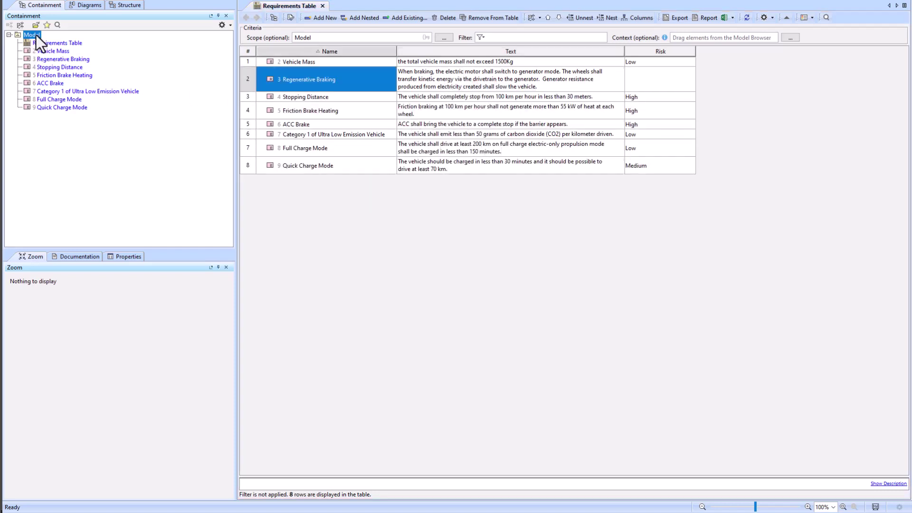
Step: Set the element numbering prefix of the requirements to SR and apply it
right_click(39, 51)
left_click(81, 111)
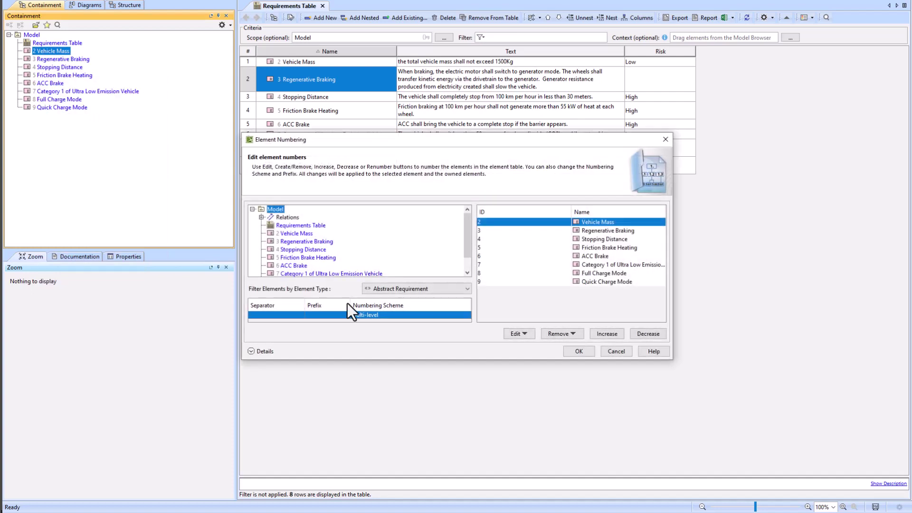
left_click(317, 315)
type("SR")
left_click(487, 284)
left_click(492, 222)
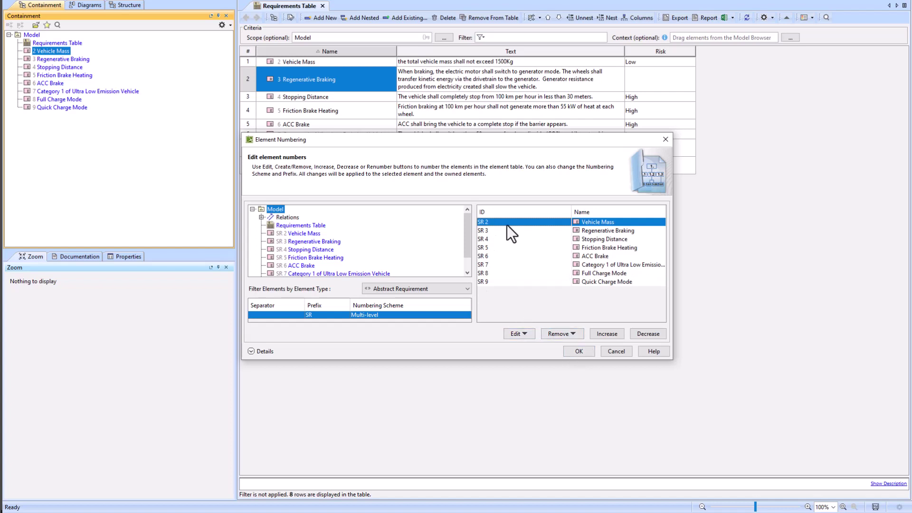
left_click(576, 352)
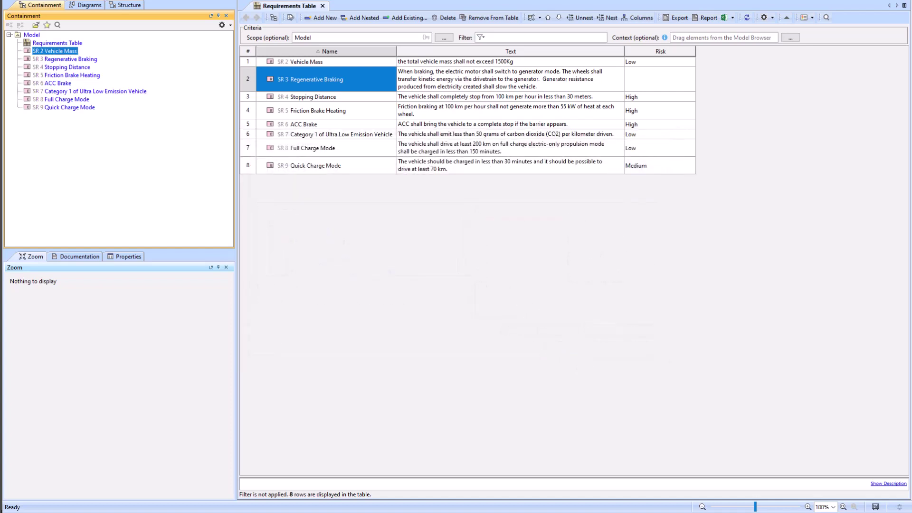
Step: Create a requirement named Stopping under Model and nest Stopping Distance and Friction Brake Heating inside it
right_click(35, 36)
left_click(80, 43)
left_click(71, 130)
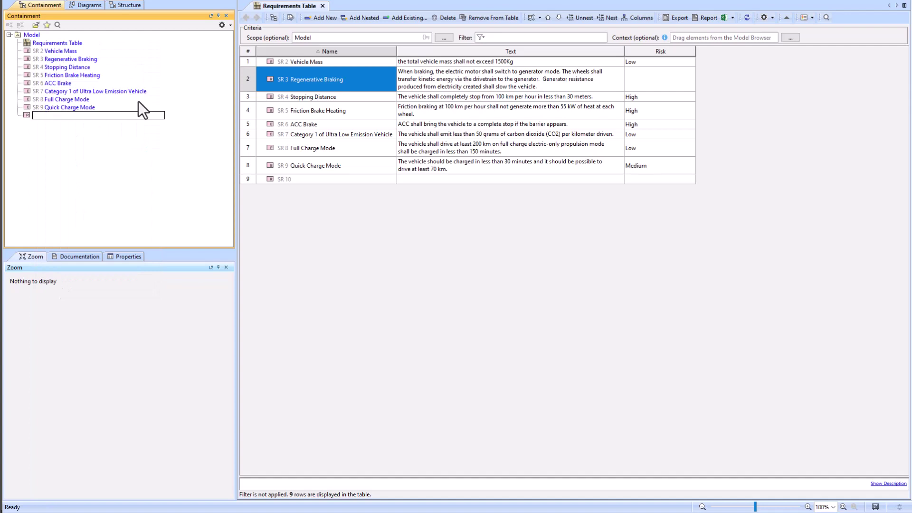
type("Stopping")
key("Return")
left_click_drag(56, 67, 51, 115)
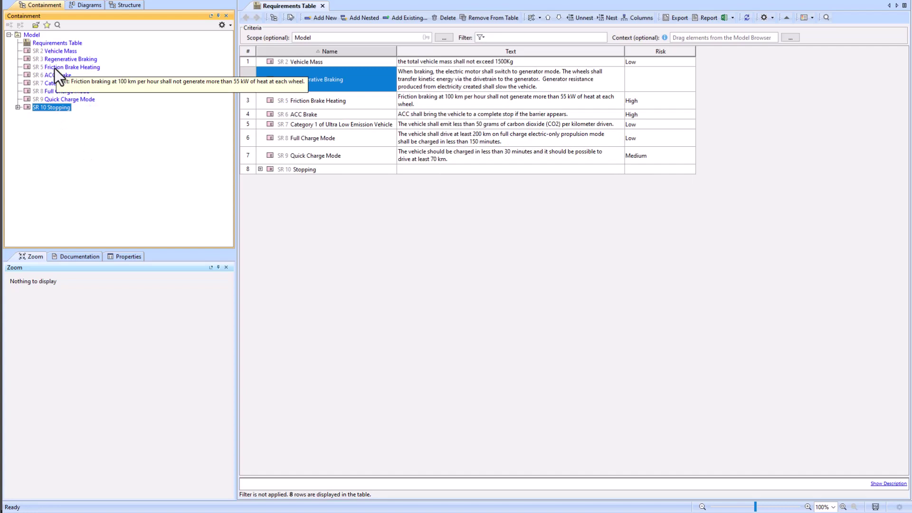
left_click_drag(54, 67, 54, 107)
Step: Create a requirement named Charging under Model, nest Full Charge Mode and Quick Charge Mode inside it, and expand both parent requirements
right_click(28, 35)
left_click(53, 39)
left_click(74, 126)
type("Charging")
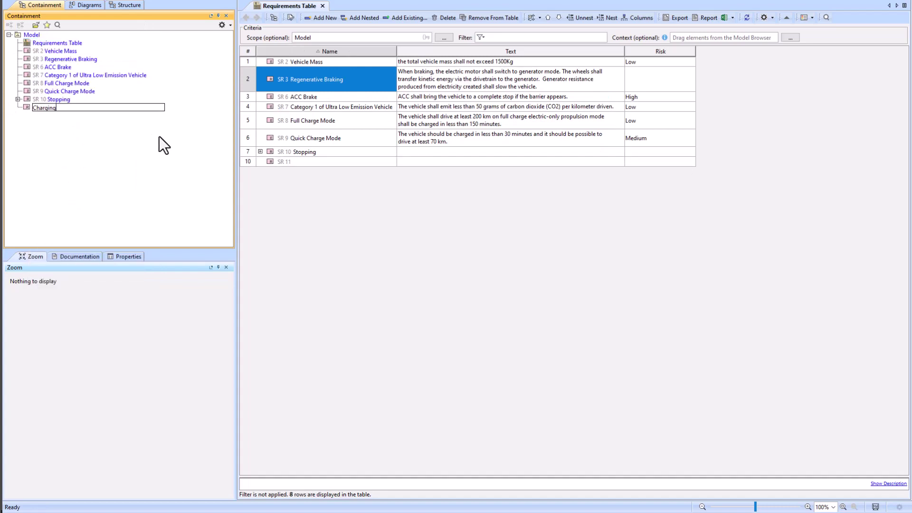
key("Return")
left_click(60, 84)
left_click(62, 91, "ctrl")
left_click_drag(61, 91, 52, 108)
left_click(19, 91)
left_click(18, 83)
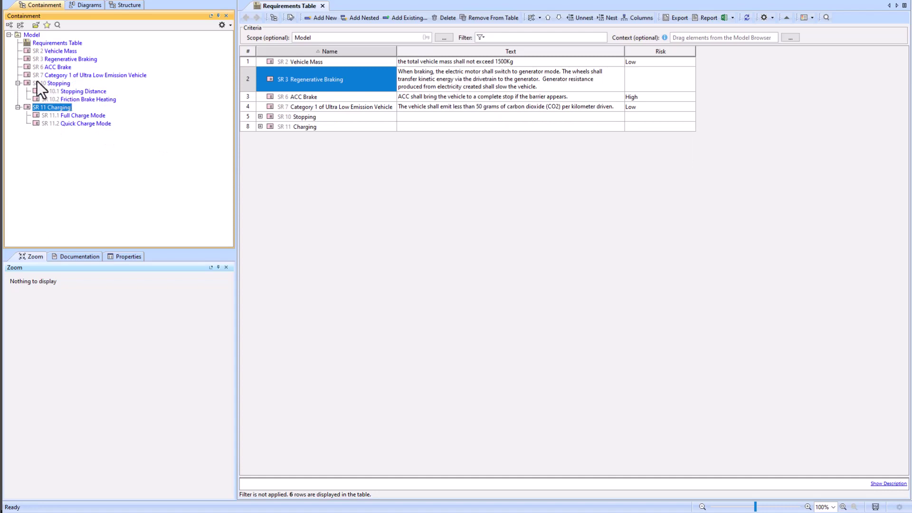
Step: In Element Numbering, renumber Vehicle Mass to 1 and Regenerative Braking to 2, and change the prefix to "SR 1."
right_click(43, 81)
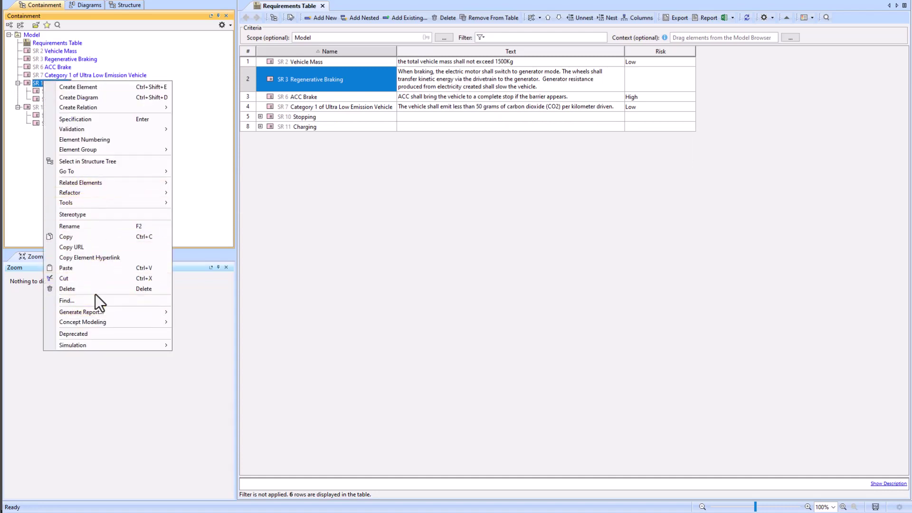
left_click(103, 139)
left_click_drag(425, 139, 201, 167)
left_click(285, 250)
left_click(412, 363)
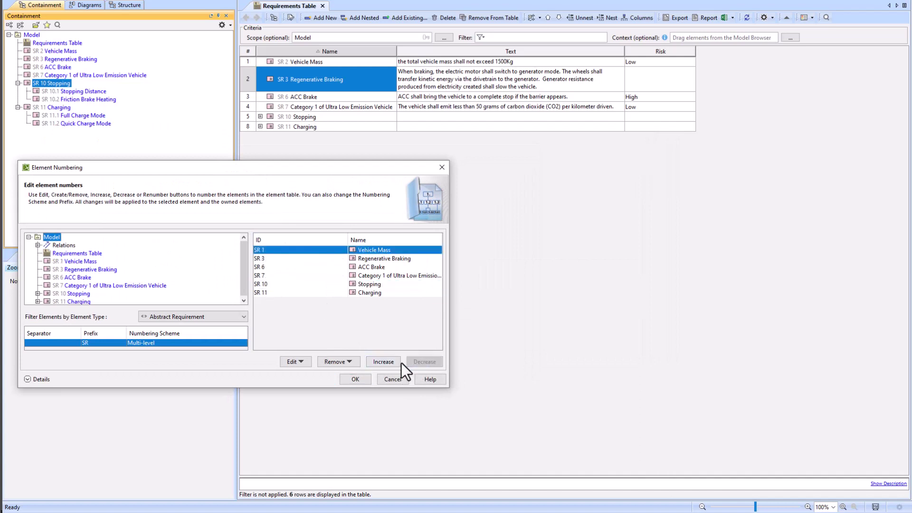
type("1.")
Step: Renumber Stopping to SR 1.3, ACC Brake to SR 1.4, Category 1 of Ultra Low Emission Vehicle to SR 1.5 and Charging to SR 1.6
left_click(284, 284)
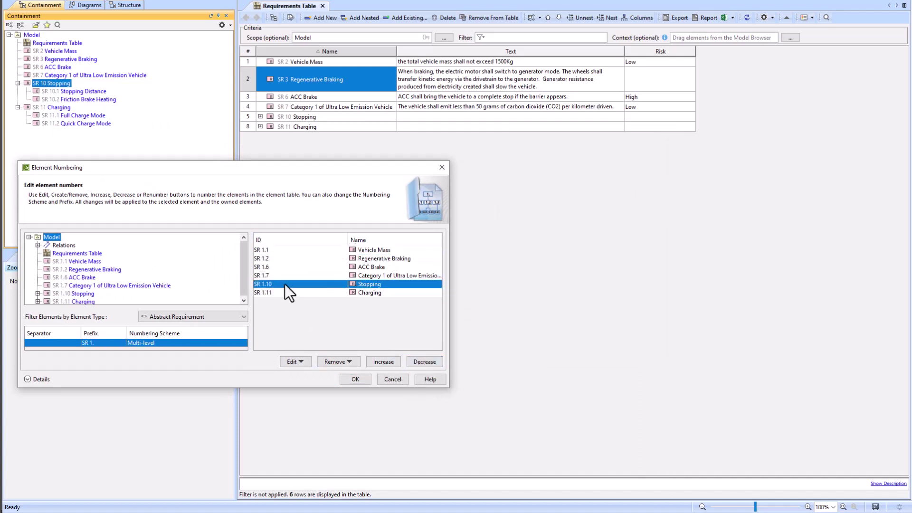
left_click(424, 362)
left_click(292, 275)
left_click(415, 361)
left_click(285, 284)
left_click(414, 360)
left_click(384, 362)
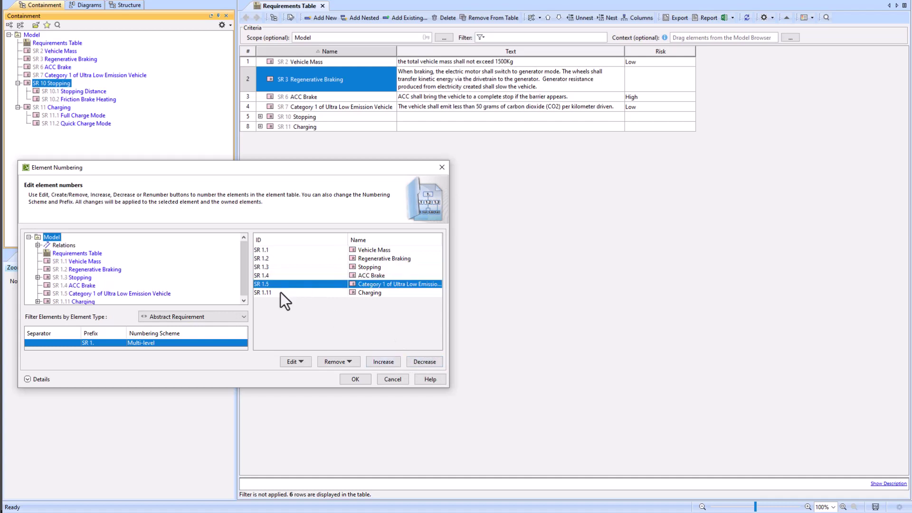
left_click(281, 292)
left_click(417, 361)
Step: Set the IDs of Stopping's nested requirements to 1 for Stopping Distance and 2 for Friction Brake Heating
left_click(38, 301)
left_click(38, 261)
scroll(47, 264, "down", 1)
left_click(72, 244)
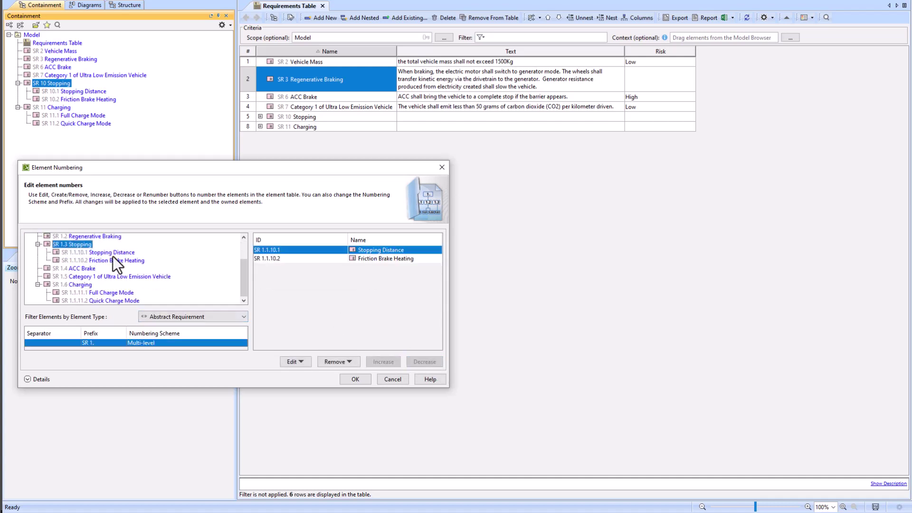
left_click(292, 362)
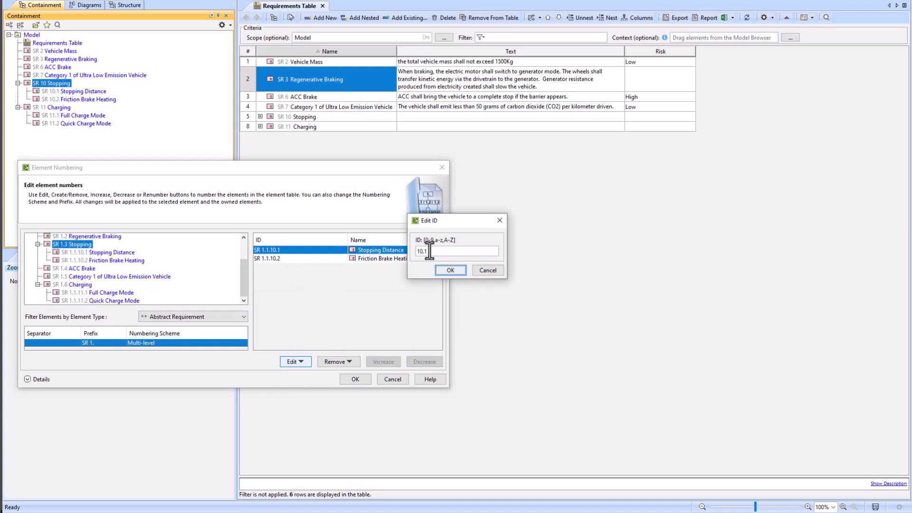
type("1")
left_click(450, 270)
left_click(457, 272)
double_click(292, 258)
type("2")
key("Return")
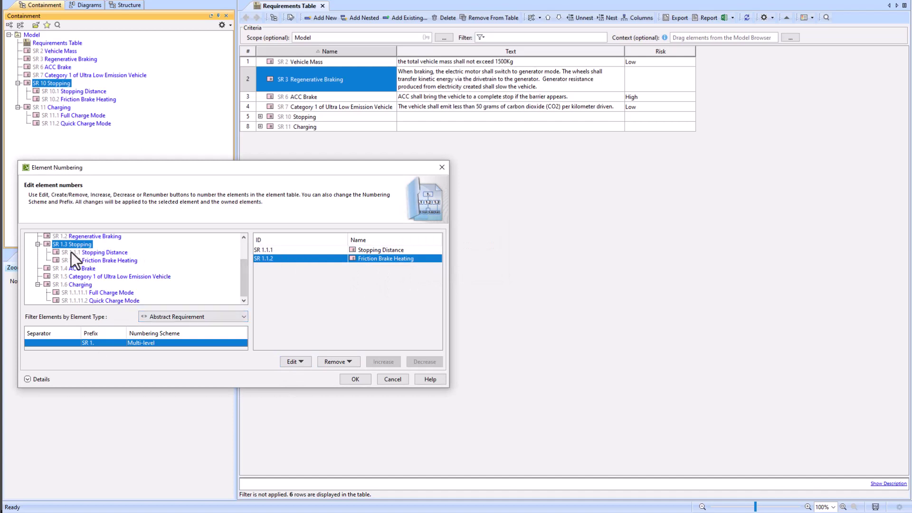
Step: Renumber Charging's nested Full Charge Mode to 6.1 and Quick Charge Mode to 6.2, and restore the prefix "SR 1."
left_click(72, 284)
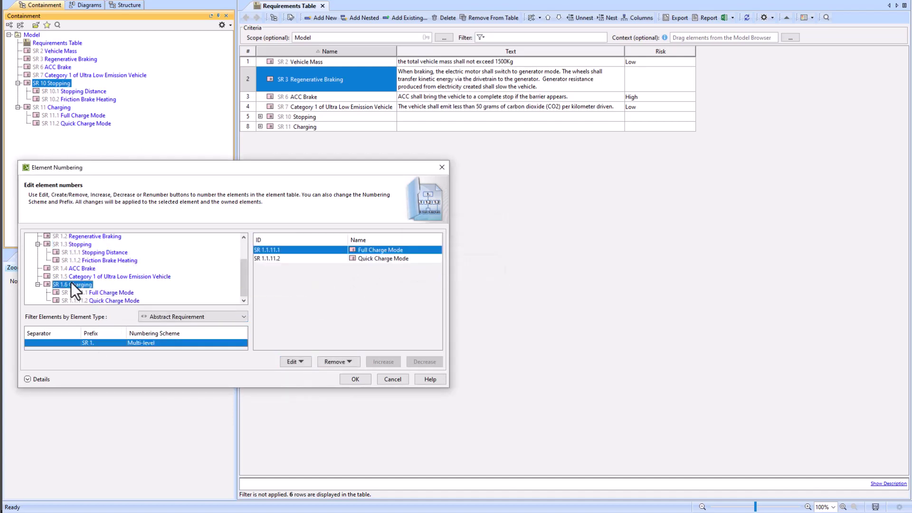
double_click(99, 343)
left_click_drag(99, 343, 81, 343)
key("BackSpace")
key("Return")
double_click(105, 343)
type("SR")
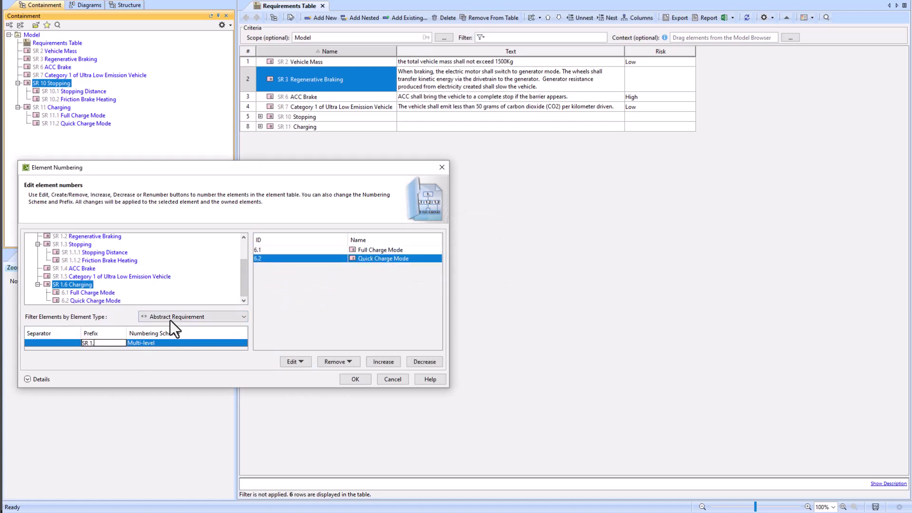
key("Return")
Step: Examine the numbering of Stopping and its nested requirements in the Element Numbering tree
left_click(72, 252)
left_click(72, 244)
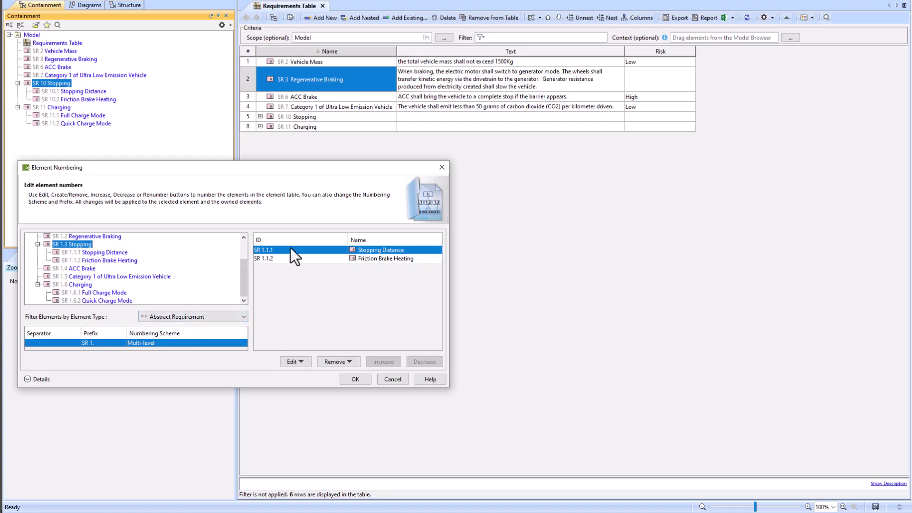
left_click(65, 237)
left_click(72, 244)
scroll(57, 266, "up", 2)
left_click(56, 238)
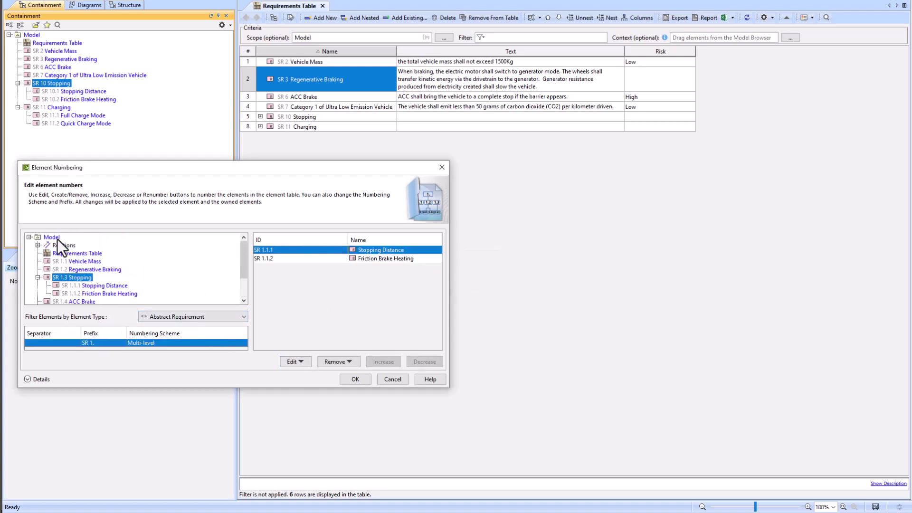
left_click(278, 267)
left_click(301, 362)
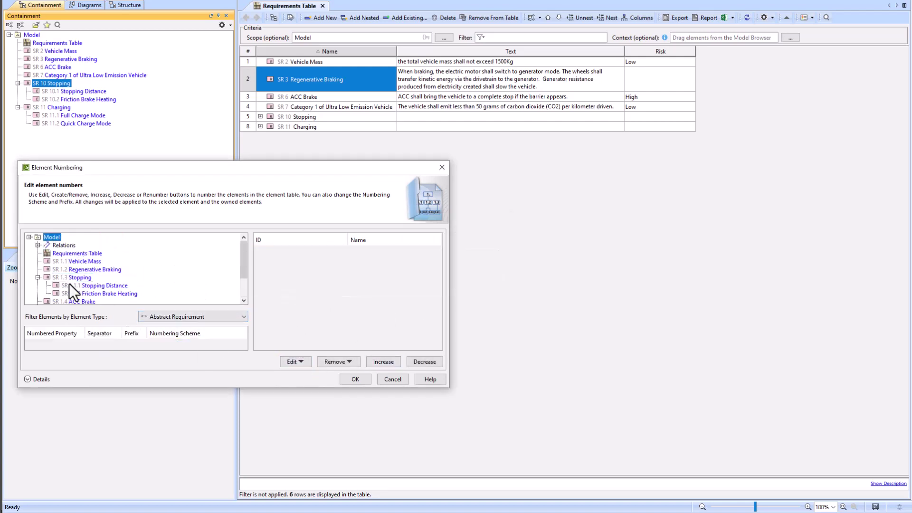
Step: Remove and recreate the numbers of Stopping's two nested requirements so they follow SR 1.3, and accept the numbering
left_click(71, 278)
left_click(70, 285)
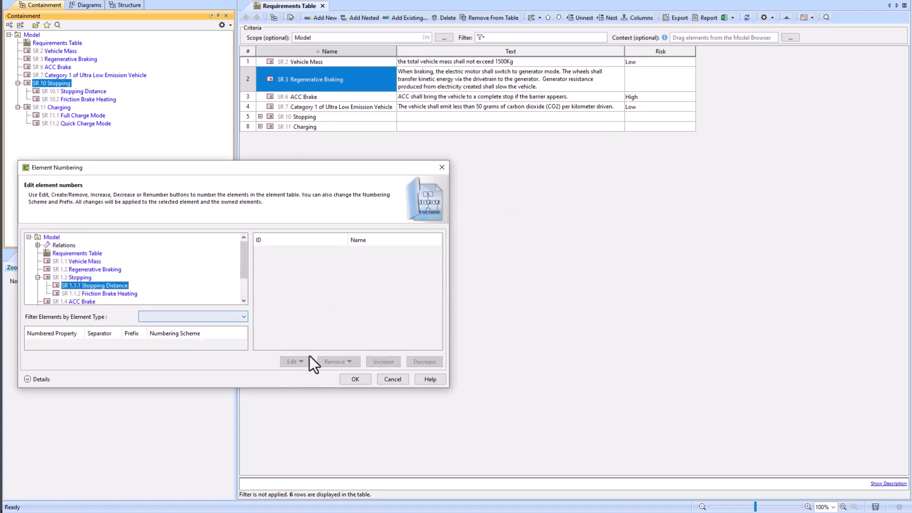
left_click(71, 277)
left_click(338, 362)
left_click(340, 362)
left_click(342, 363)
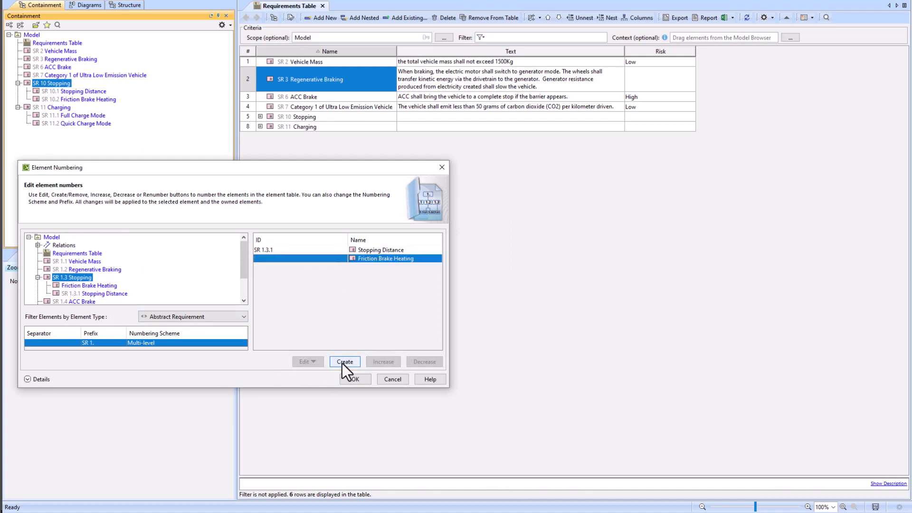
left_click(357, 379)
Step: Switch the requirements table's display mode to List
left_click(260, 154)
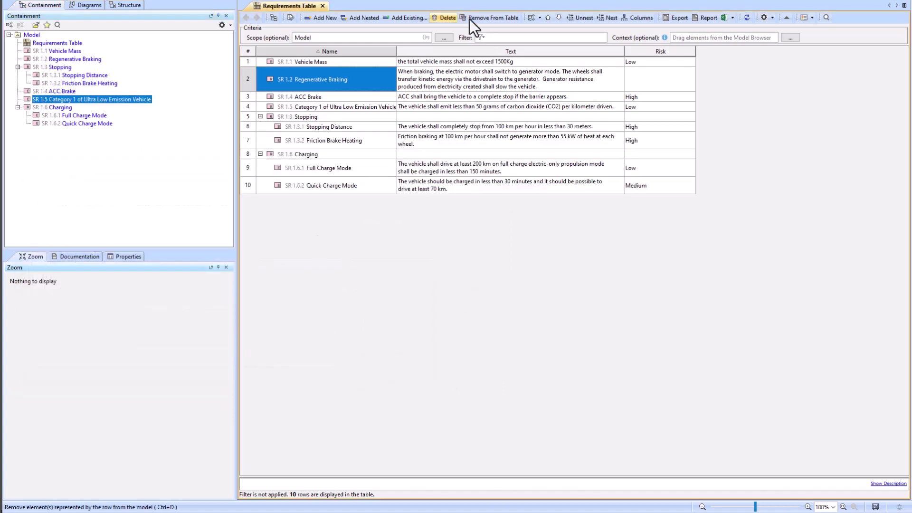
left_click(540, 18)
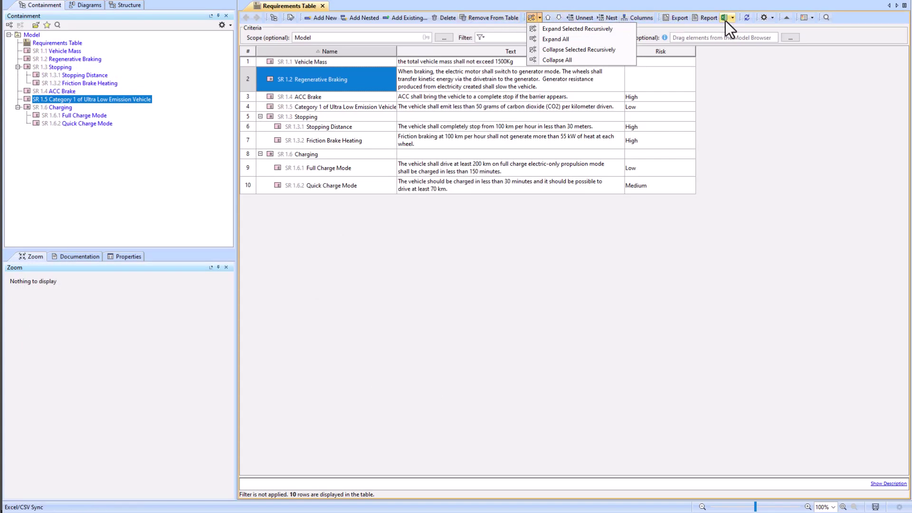
left_click(763, 19)
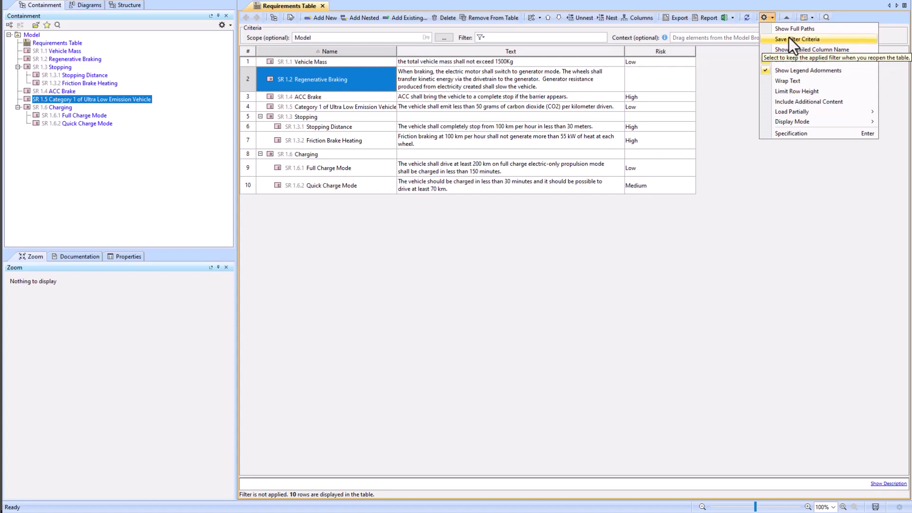
mouse_move(786, 122)
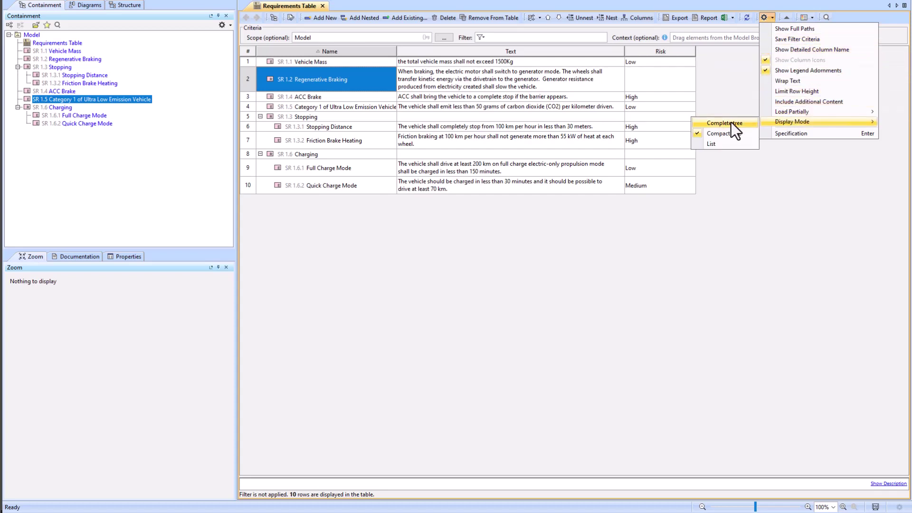
left_click(724, 142)
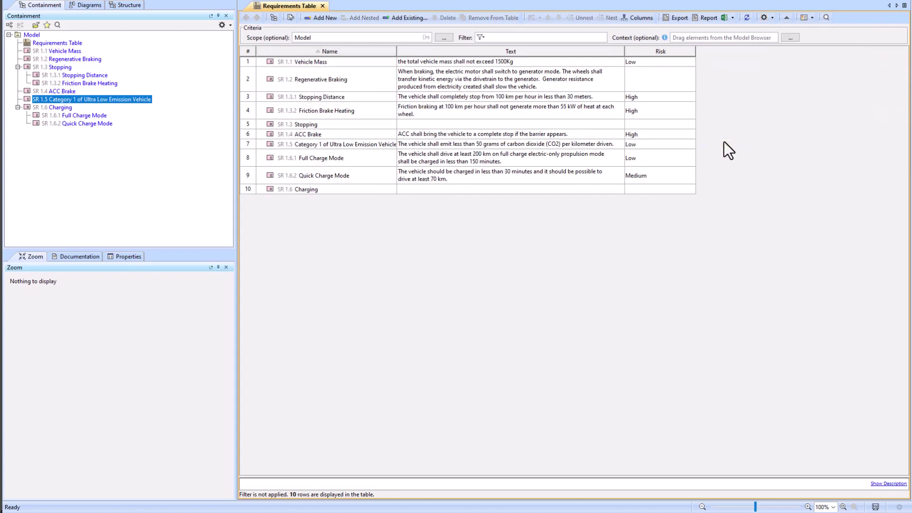
Step: Remove the Stopping and Charging rows from the table without deleting the elements, and widen the Name column to fit its longest entry
left_click(247, 125)
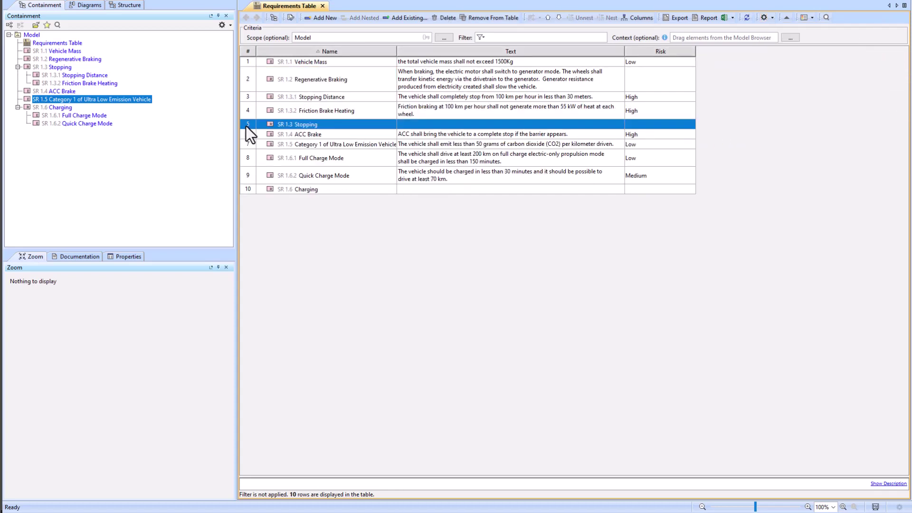
left_click(481, 19)
left_click(247, 180)
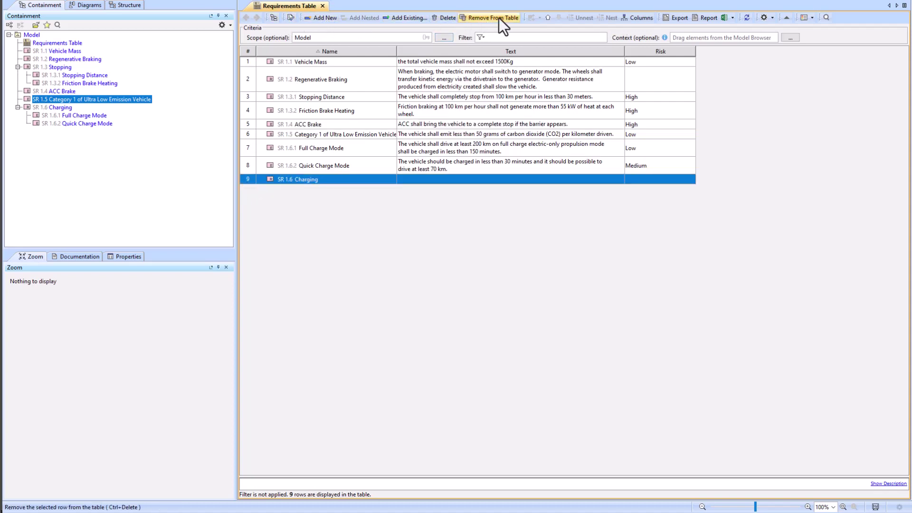
left_click(495, 18)
left_click_drag(397, 52, 415, 50)
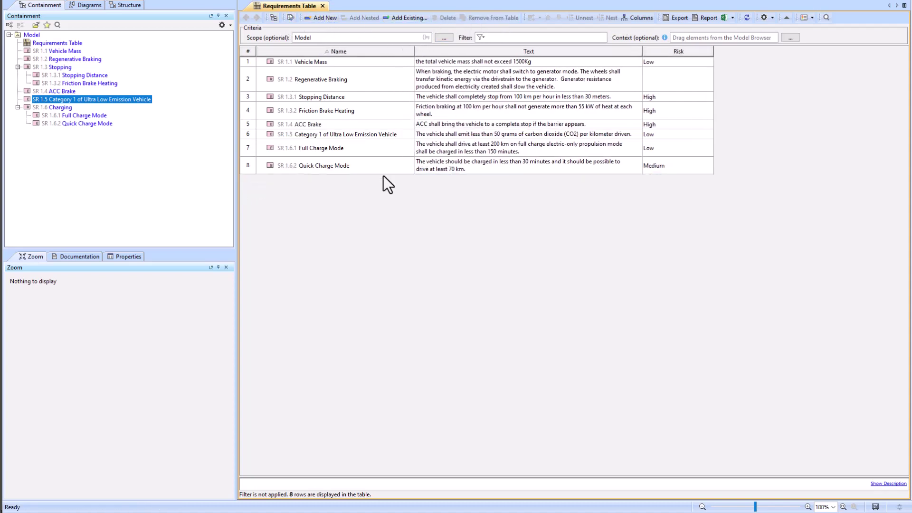
Step: Create a package named Requirements under Model
left_click(121, 144)
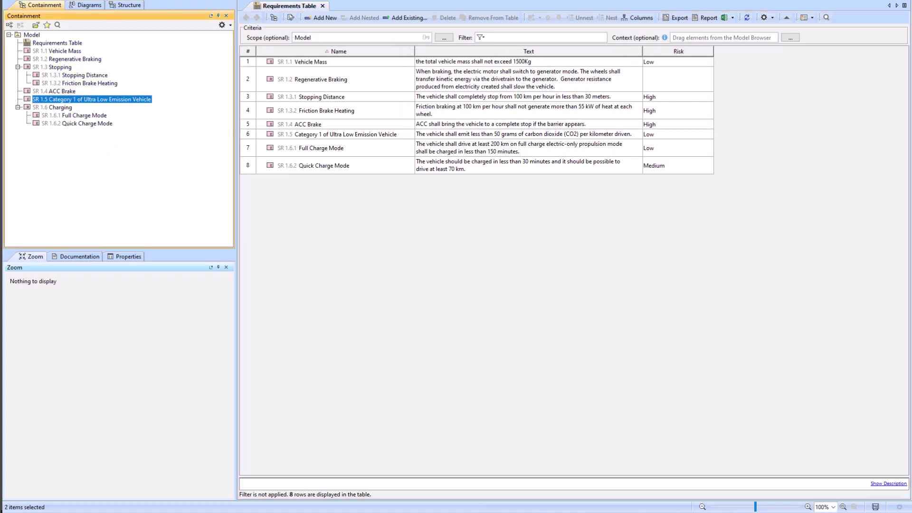
right_click(30, 35)
left_click(53, 39)
left_click(71, 67)
type("Requirements")
right_click(46, 44)
left_click(74, 60)
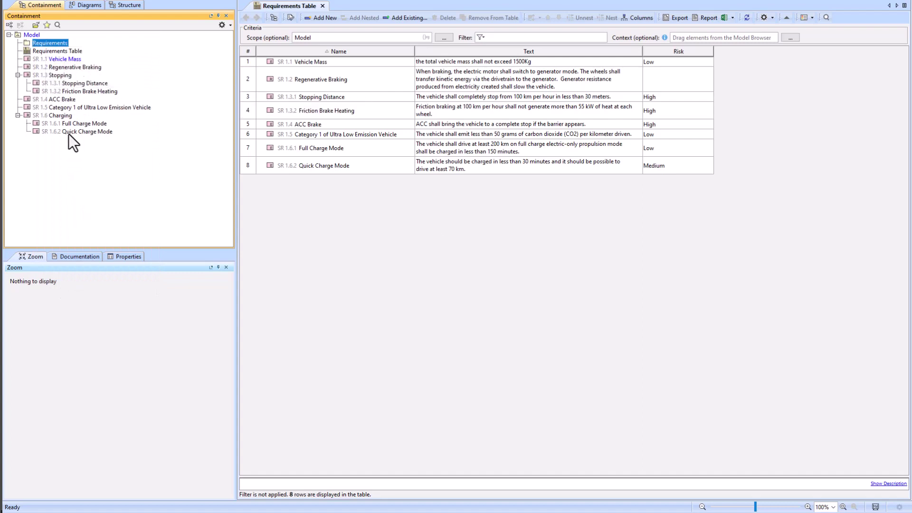
Step: Try to move the Requirements Table and all requirements, including the nested ones, into the Requirements package
left_click(68, 133)
left_click(64, 50, "shift")
left_click_drag(64, 50, 48, 43)
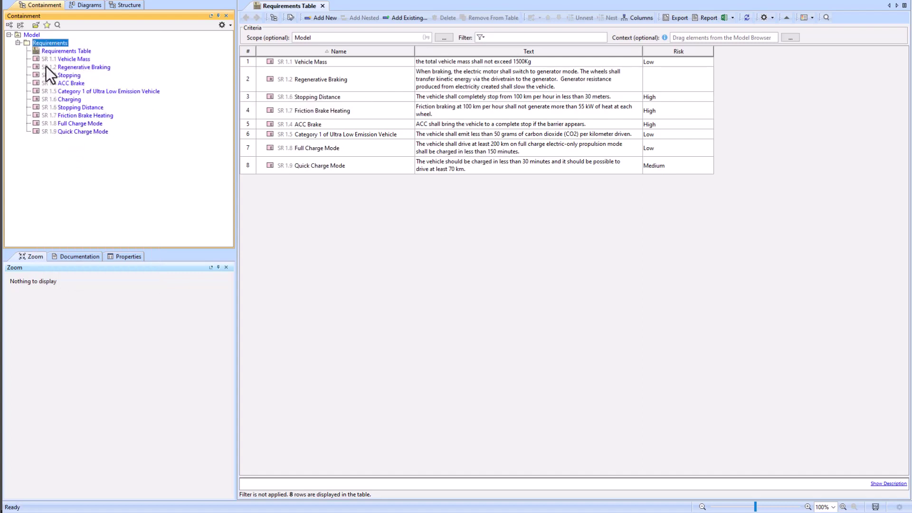
key("ctrl+z")
Step: Move the Requirements Table and the six top-level requirements into the Requirements package, keeping Stopping and Charging collapsed
left_click(40, 100)
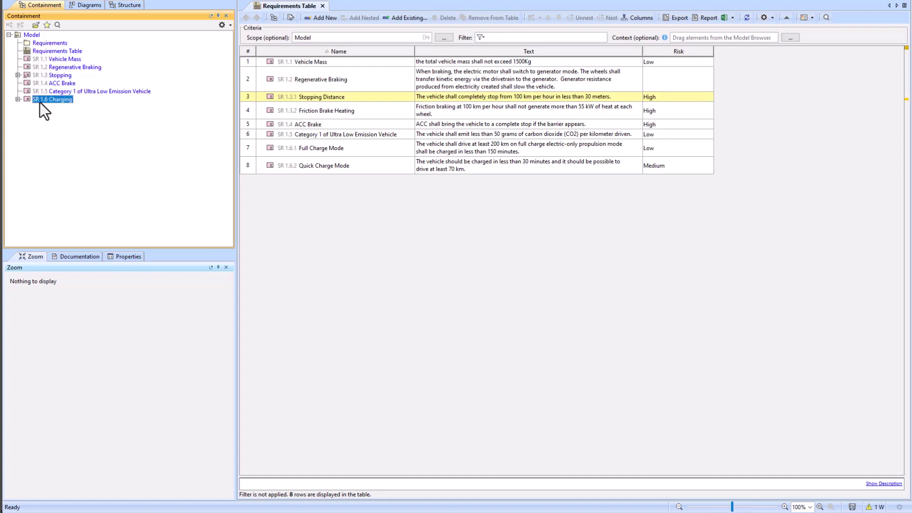
left_click(41, 90, "shift")
left_click(41, 83, "shift")
left_click(41, 75, "shift")
left_click(41, 67, "shift")
left_click(41, 59, "shift")
left_click(42, 51, "shift")
left_click_drag(42, 49, 41, 42)
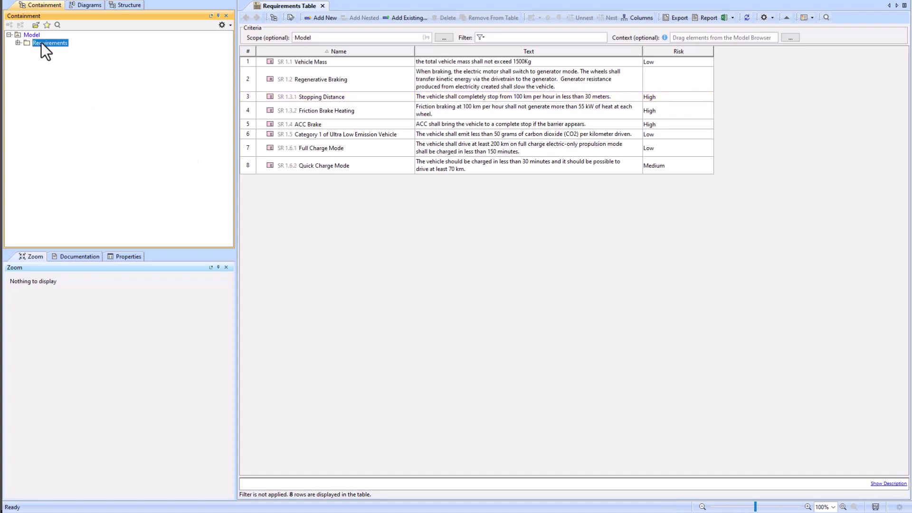
Step: Create a profile named Status Stereotype Profile under Model
right_click(30, 36)
left_click(75, 44)
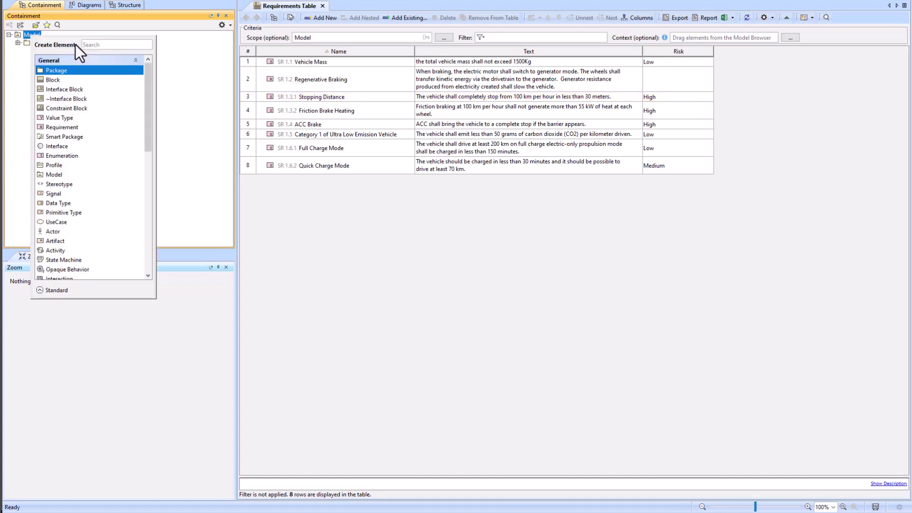
left_click(75, 162)
type("Status")
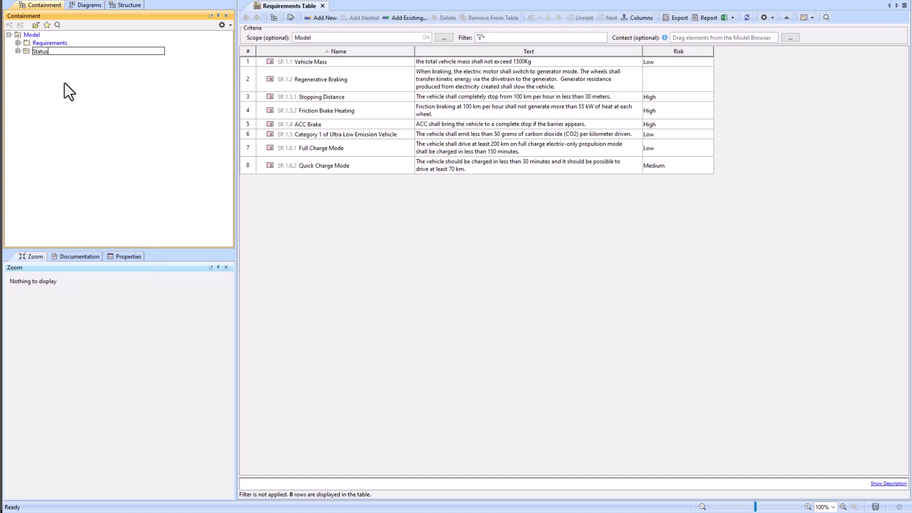
type(" Stero")
type("otype Profile")
key("Return")
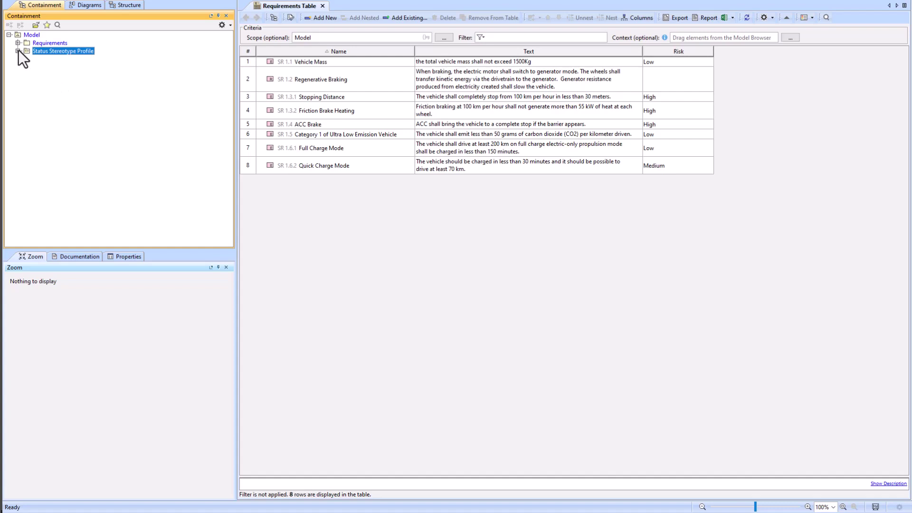
Step: Add a stereotype named Status Stereotype, based on Element, to the Status Stereotype Profile
right_click(53, 52)
left_click(101, 58)
type("ste")
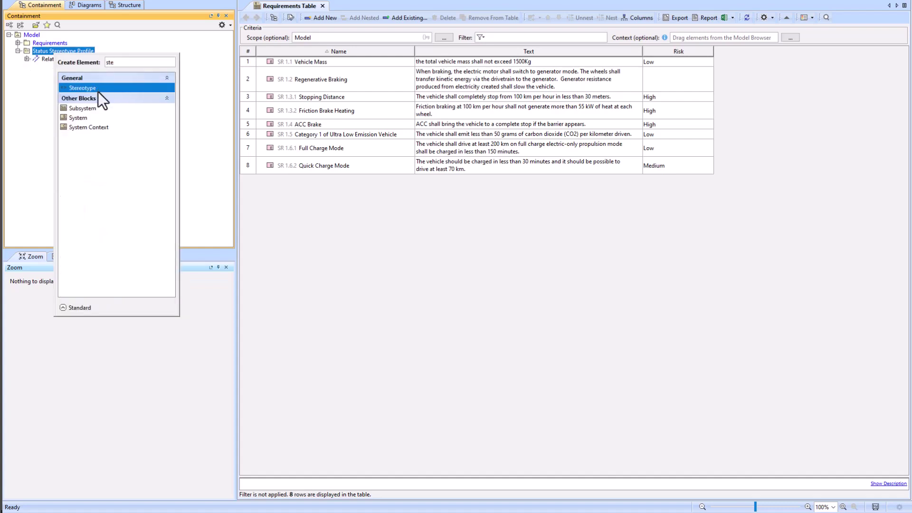
left_click(98, 89)
type("Status Stereotype")
key("Return")
Step: Add a property named Status to the Status Stereotype
left_click(27, 67)
right_click(67, 67)
left_click(93, 75)
left_click(92, 110)
type("Status")
key("Return")
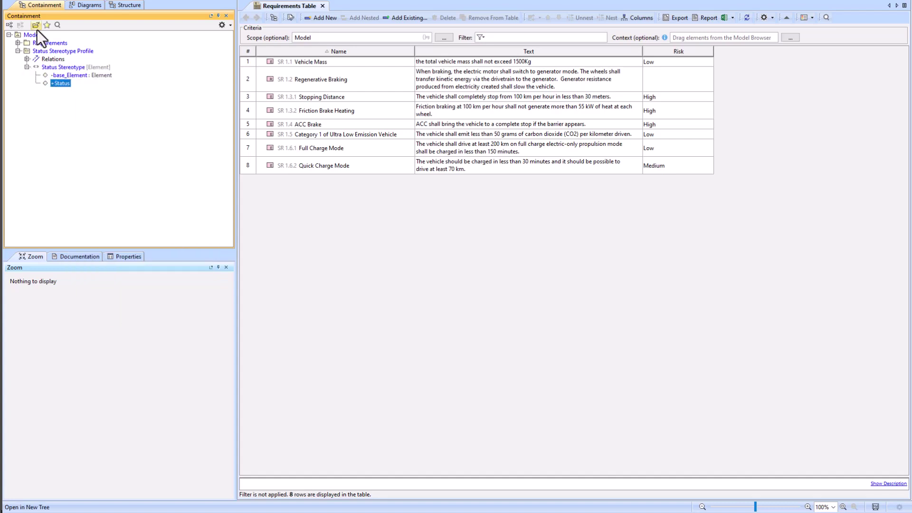
Step: Create an enumeration named Status in the Status Stereotype Profile
right_click(62, 51)
left_click(80, 60)
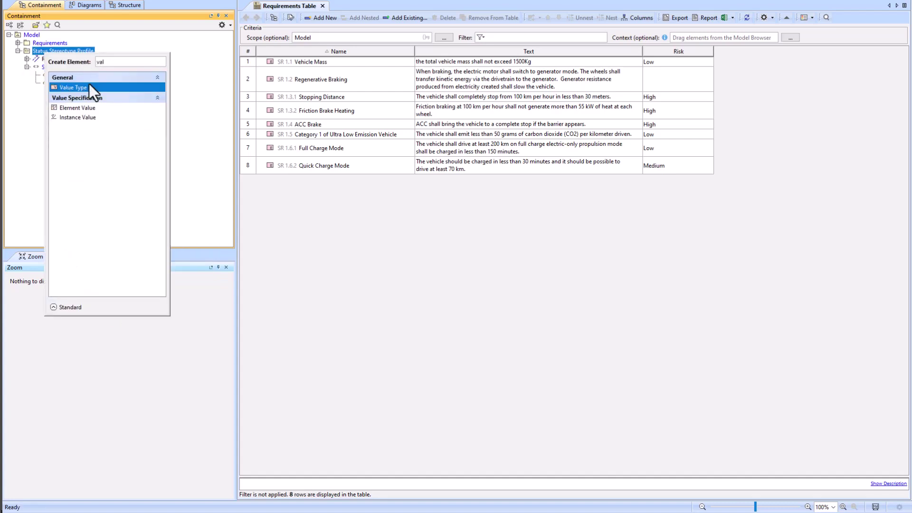
left_click(110, 62)
key("BackSpace")
key("BackSpace")
key("BackSpace")
type("en")
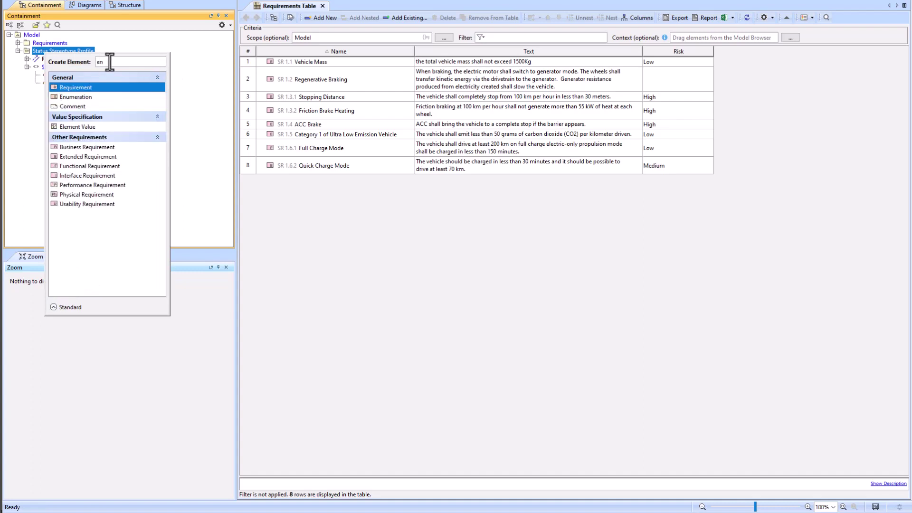
left_click(98, 96)
type("Status")
key("Return")
Step: Add the enumeration literals Closed and Approved to the Status enumeration
right_click(49, 67)
left_click(79, 72)
left_click(98, 100)
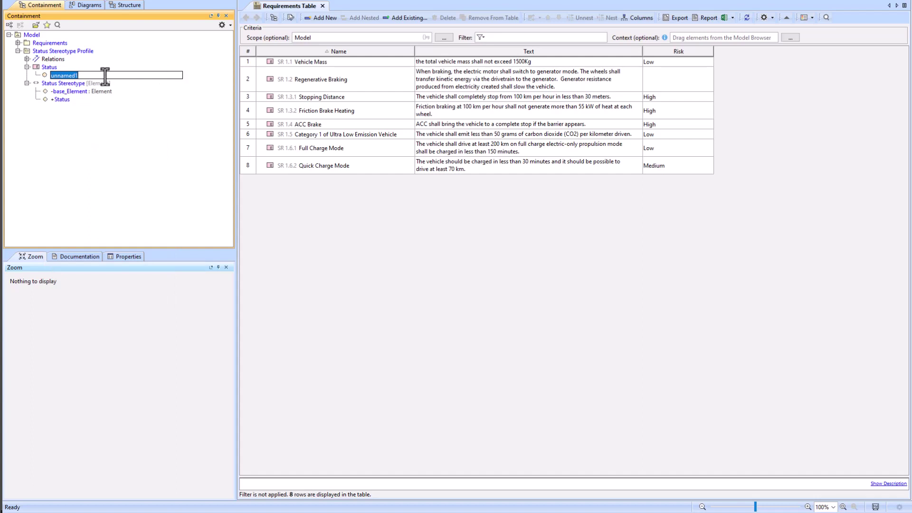
type("Closed")
key("Return")
right_click(53, 66)
left_click(81, 71)
left_click(86, 101)
type("Approved")
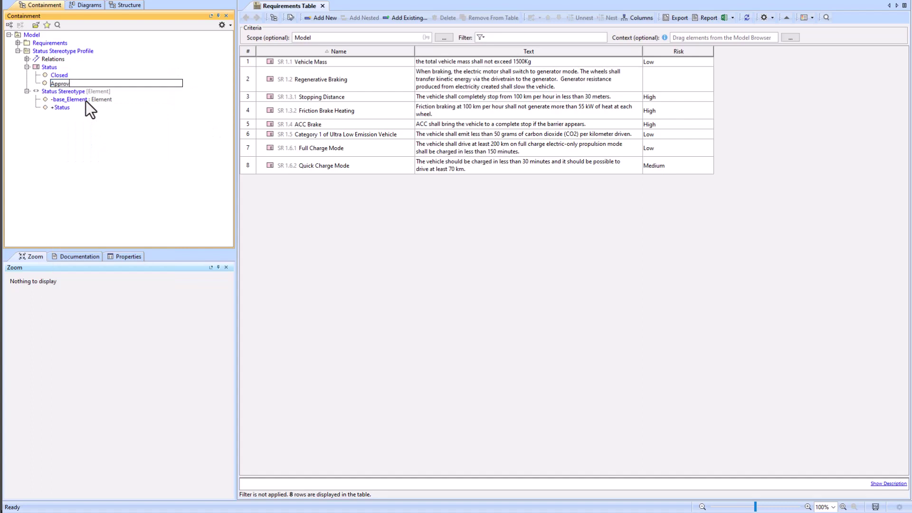
key("Return")
Step: Add the enumeration literal Disapproved to the Status enumeration
right_click(53, 67)
left_click(81, 70)
left_click(95, 104)
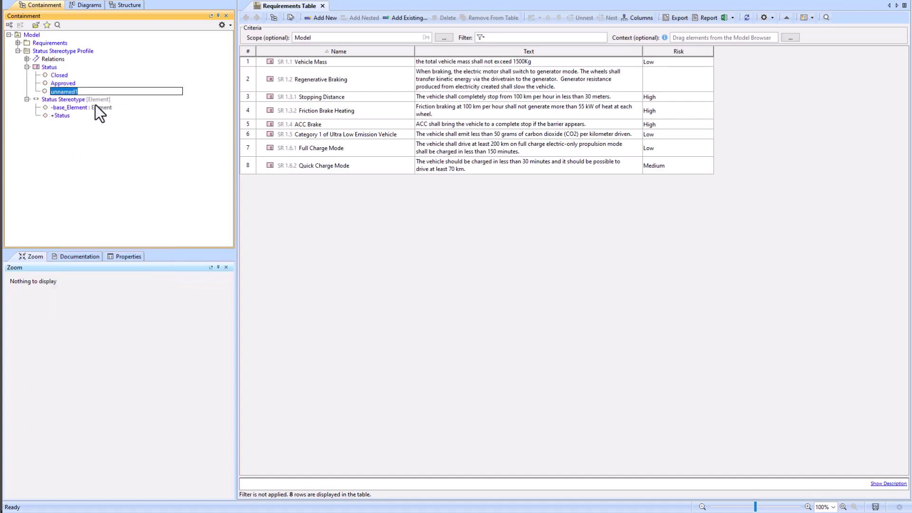
type("Disapproved")
left_click(94, 117)
right_click(47, 65)
left_click(70, 67)
left_click(68, 107)
left_click(107, 161)
key("Delete")
Step: Add the literal In Progress to the Status enumeration and set that enumeration as the type of the stereotype's Status property
right_click(44, 66)
left_click(70, 69)
left_click(93, 99)
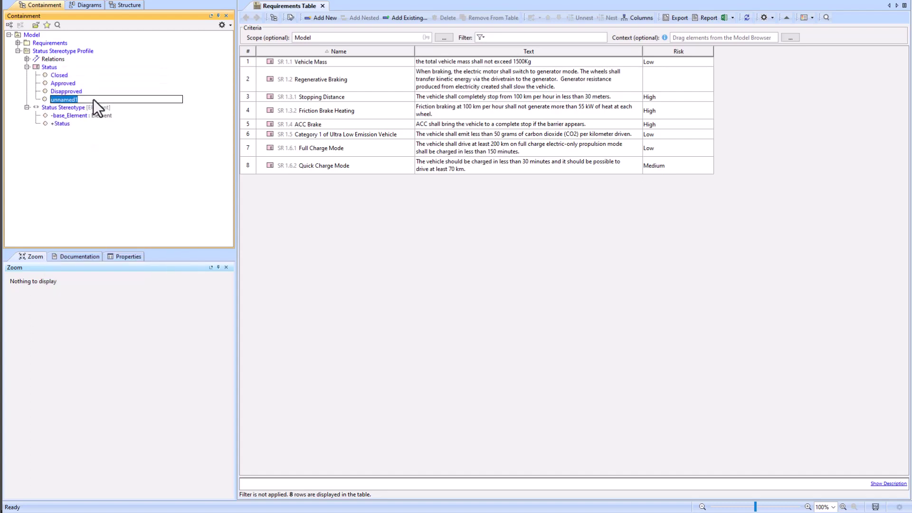
type("In Progress")
key("Return")
left_click(65, 123, "ctrl")
left_click_drag(64, 121, 65, 124)
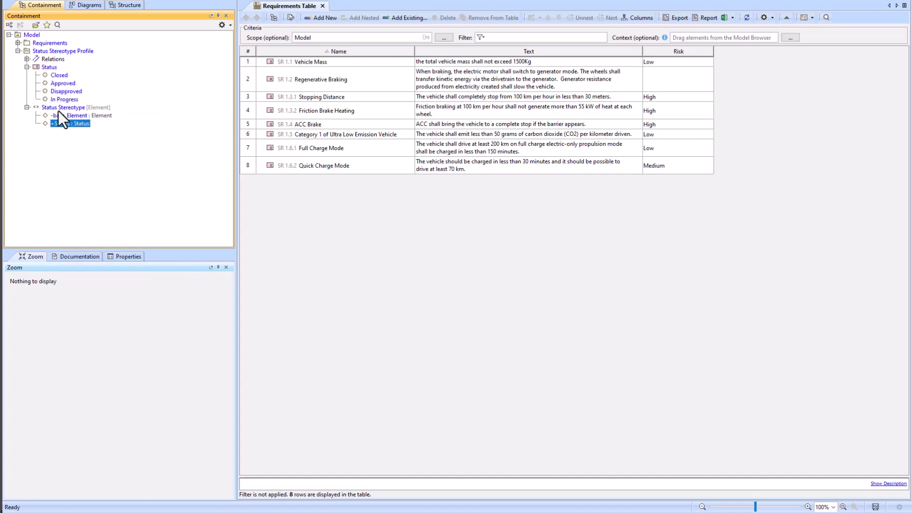
Step: Apply the Status Stereotype to the six top-level requirements from Vehicle Mass through Charging
left_click(19, 42)
left_click(64, 98)
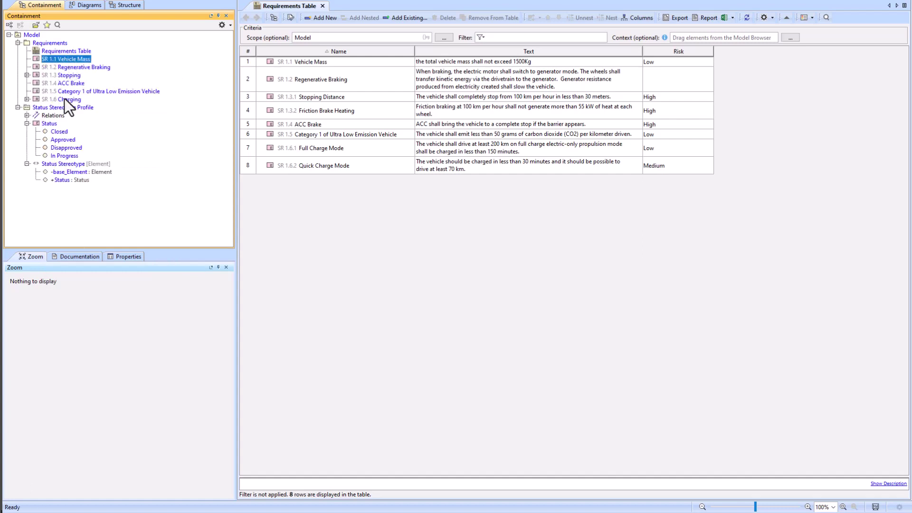
left_click(64, 58, "shift")
left_click(124, 255)
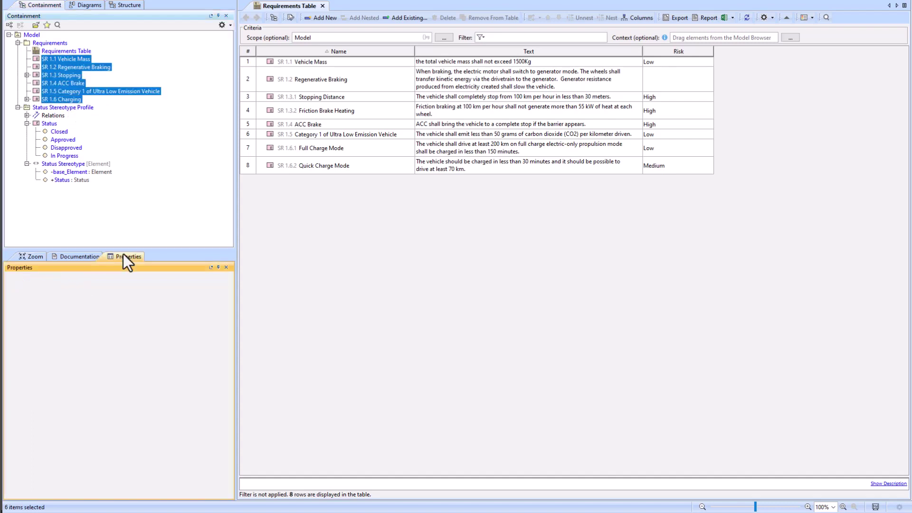
left_click(87, 493)
type("STER")
left_click(182, 309)
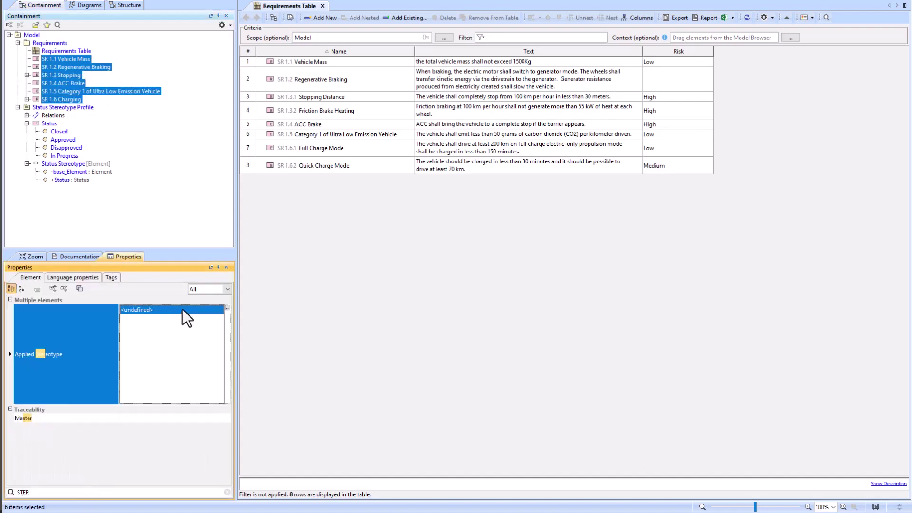
left_click(228, 309)
type("STAT")
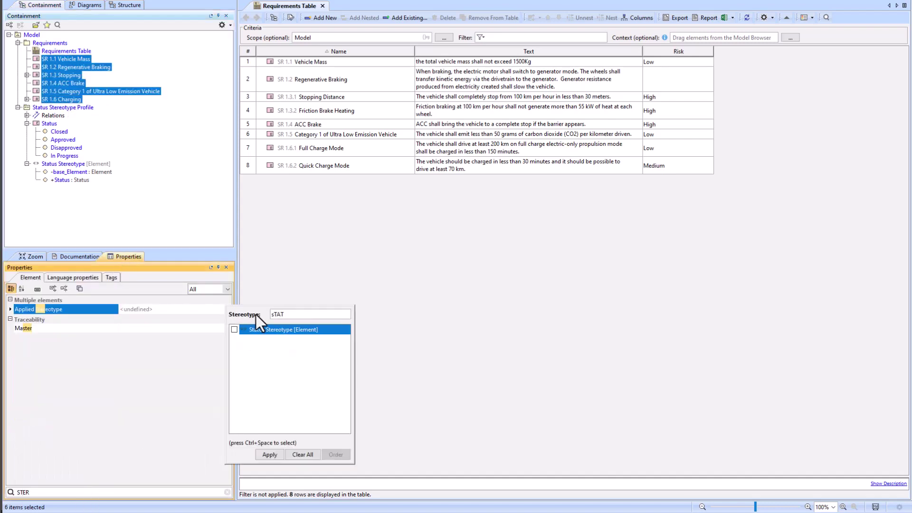
left_click(235, 330)
left_click(267, 453)
left_click(150, 200)
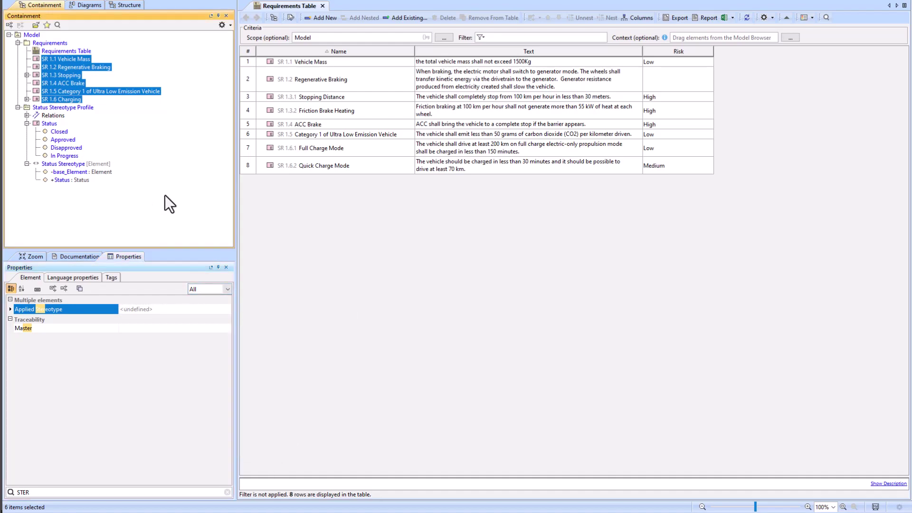
Step: Save the project and set the Status tag of the Vehicle Mass requirement to Approved
left_click(48, 43)
left_click(36, 1)
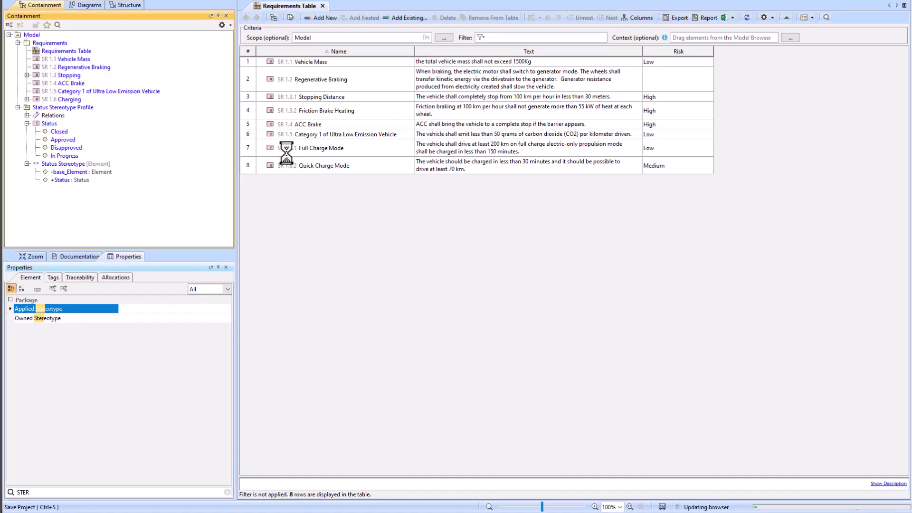
double_click(325, 66)
left_click(288, 289)
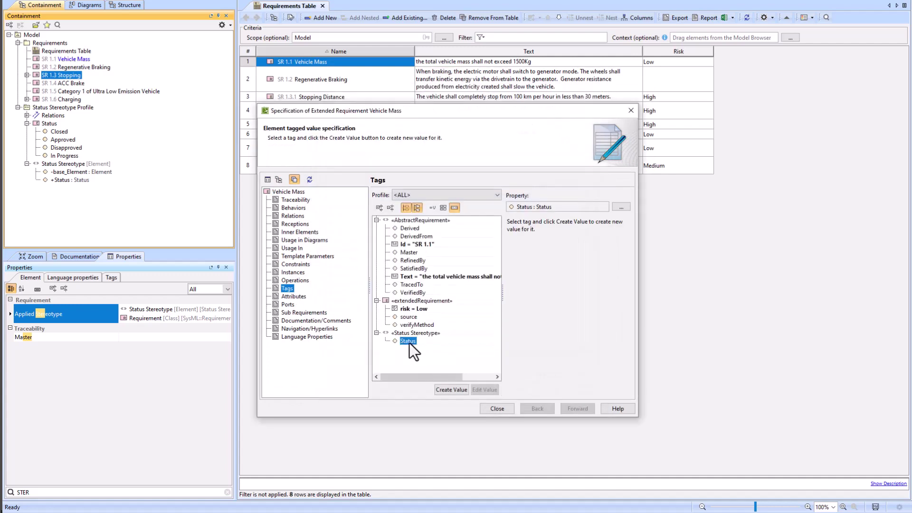
left_click(407, 344)
scroll(400, 291, "up", 10)
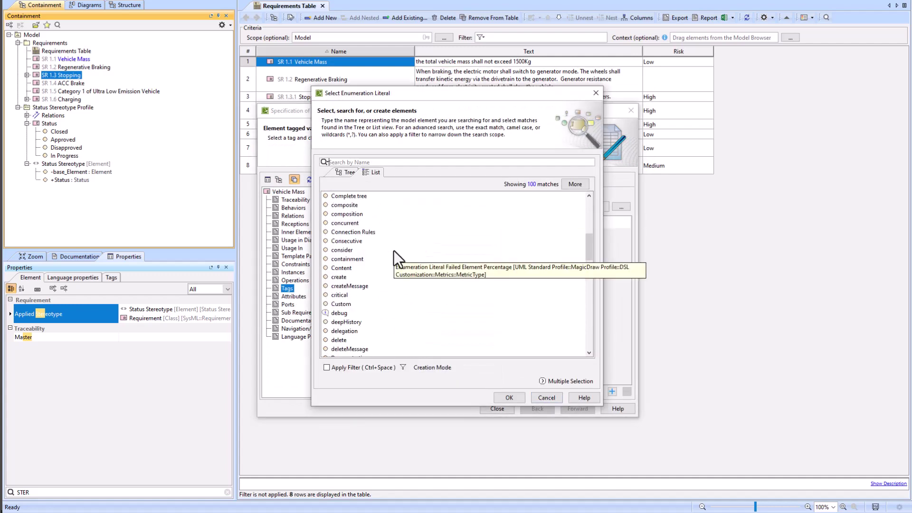
type("App")
double_click(371, 206)
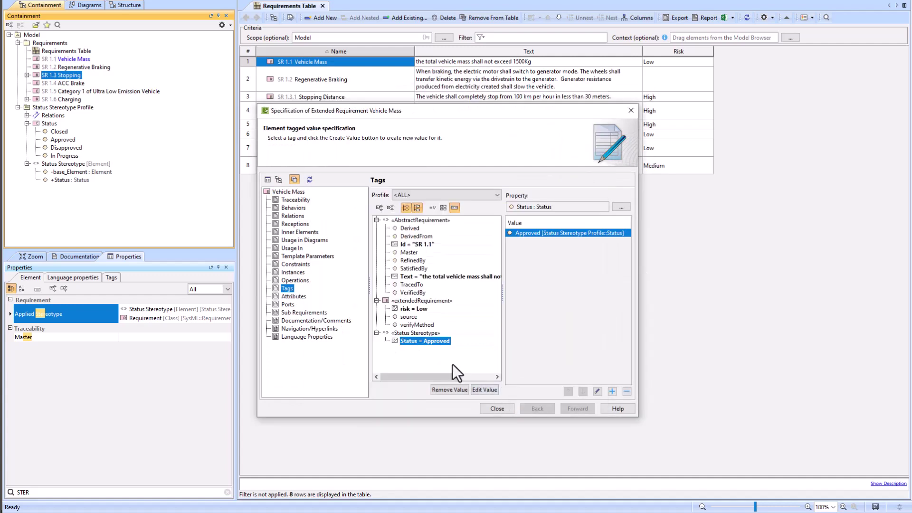
left_click(503, 409)
Step: Set the Status tag of the Regenerative Braking requirement to Approved
right_click(307, 82)
left_click(343, 93)
left_click(288, 247)
double_click(411, 310)
type("App")
double_click(371, 205)
left_click(504, 409)
Step: Apply the Status Stereotype to the Stopping Distance, Friction Brake Heating, Full Charge Mode and Quick Charge Mode requirements
double_click(332, 101)
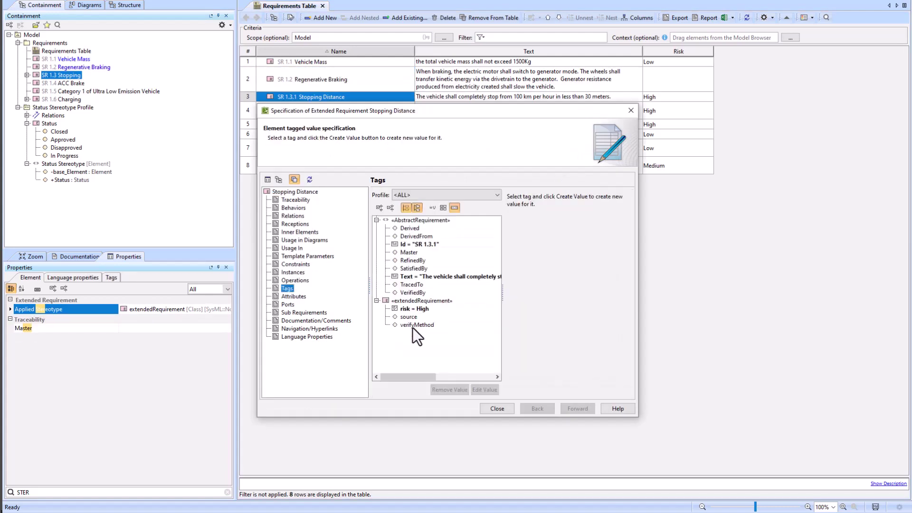
left_click(497, 409)
left_click(315, 108, "ctrl")
left_click(323, 148, "ctrl")
left_click(323, 166, "ctrl")
left_click(201, 310)
left_click(228, 309)
type("stat")
left_click(235, 340)
left_click(269, 454)
Step: Set the Status tag of the Stopping Distance requirement to Closed
double_click(335, 96)
left_click(287, 288)
double_click(411, 309)
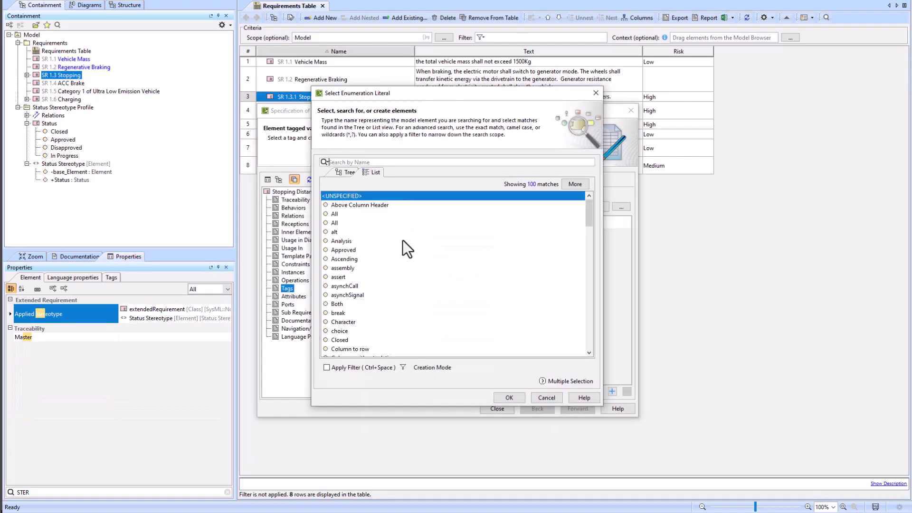
type("clos")
double_click(389, 205)
left_click(497, 408)
Step: Set the Status tag of the Friction Brake Heating requirement to Disapproved
double_click(336, 113)
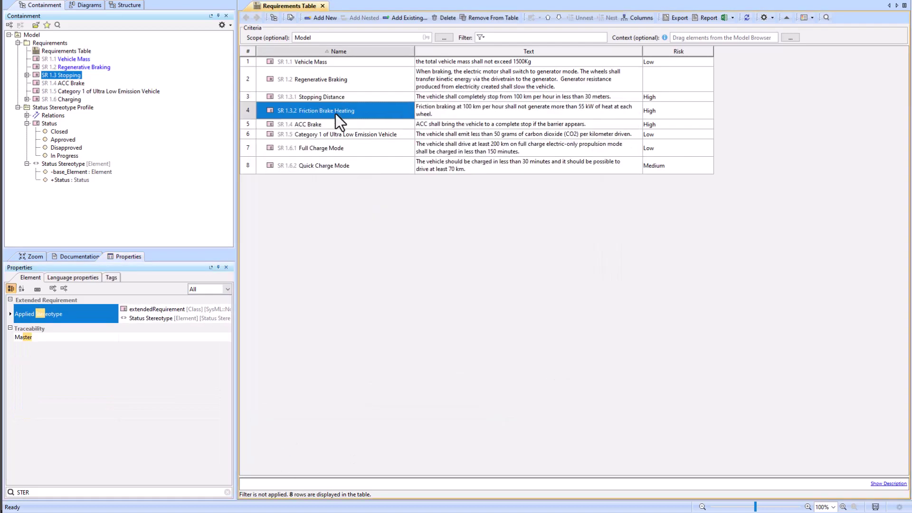
left_click(288, 288)
double_click(403, 334)
type("dis")
double_click(389, 213)
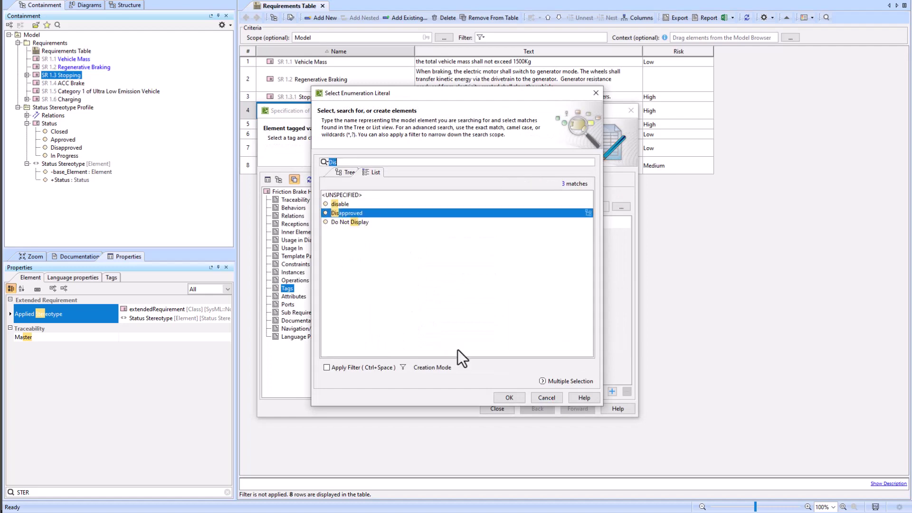
left_click(497, 409)
Step: Set the Status tag of the ACC Brake requirement to Approved
double_click(334, 124)
left_click(287, 288)
left_click(410, 342)
left_click(453, 387)
type("app")
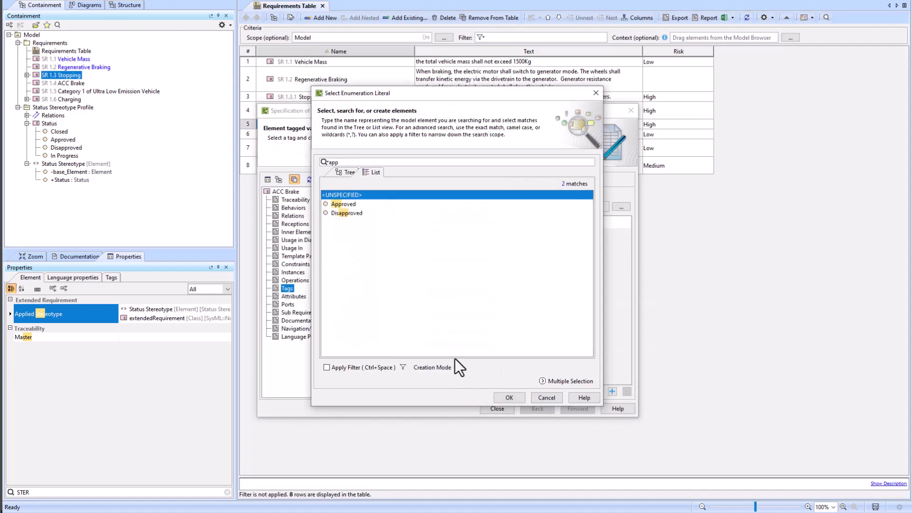
double_click(390, 205)
left_click(497, 408)
Step: Set the Status tag of the Category 1 of Ultra Low Emission Vehicle requirement to Disapproved
right_click(346, 134)
left_click(369, 140)
left_click(288, 288)
double_click(407, 340)
type("clos")
left_click(501, 399)
left_click(497, 408)
Step: Set the Status tag of the Full Charge Mode requirement to In Progress
right_click(355, 149)
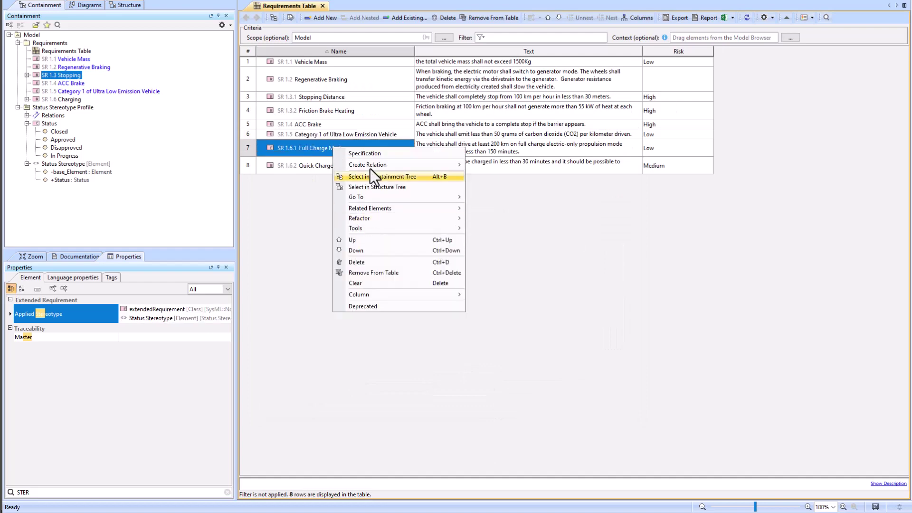
left_click(370, 156)
left_click(290, 288)
double_click(409, 341)
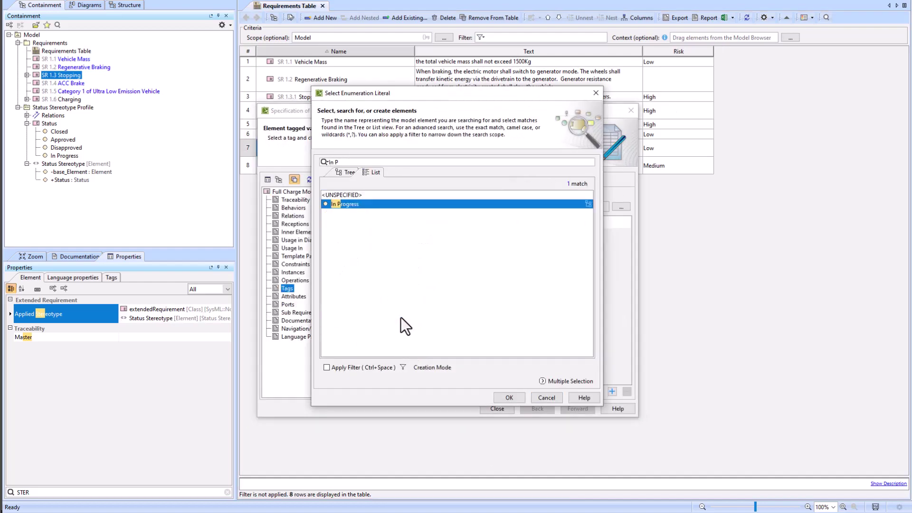
left_click(505, 398)
left_click(497, 408)
Step: Set the Status tag of the Quick Charge Mode requirement to In Progress
right_click(354, 165)
left_click(370, 172)
left_click(290, 288)
double_click(409, 341)
left_click(503, 398)
left_click(497, 409)
Step: Start a new custom column for the requirements table using a Metachain Navigation on the Element metaclass
left_click(639, 18)
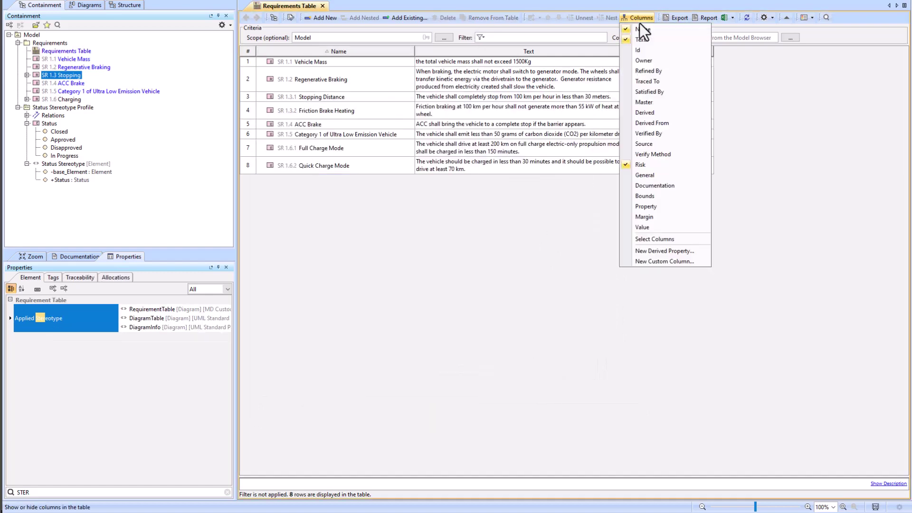
left_click(656, 261)
left_click(291, 198)
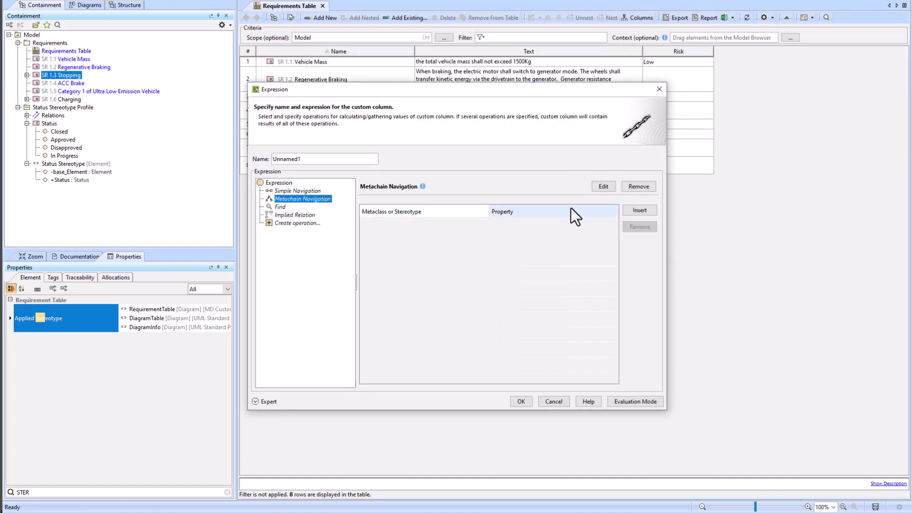
left_click(640, 211)
left_click(464, 224)
left_click(484, 223)
type("ele")
left_click(413, 277)
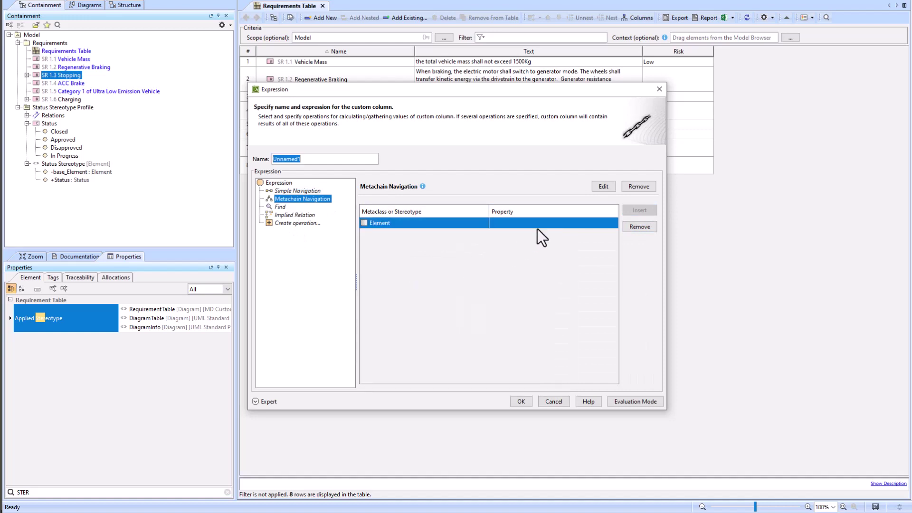
Step: Set the navigation's property to Tagged Value, create the custom column and adjust its width
left_click(602, 224)
type("tagged")
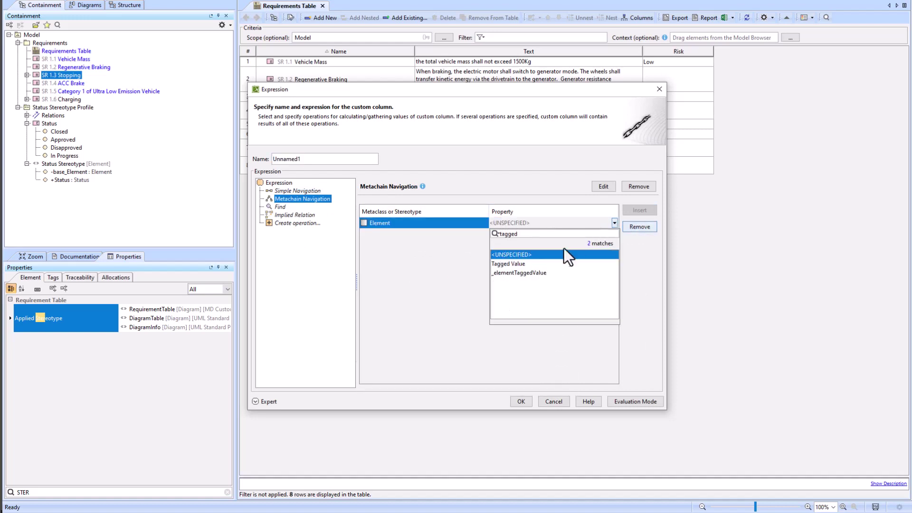
left_click(533, 263)
left_click(520, 401)
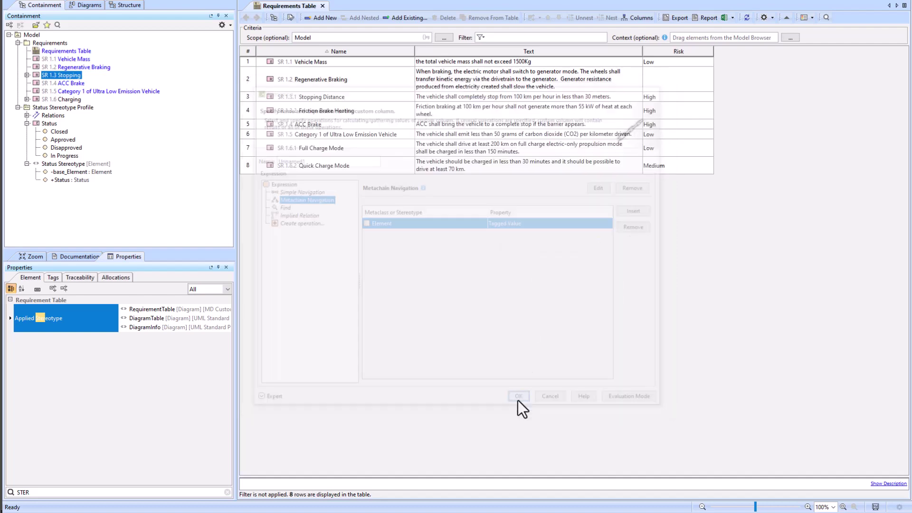
left_click_drag(785, 52, 828, 52)
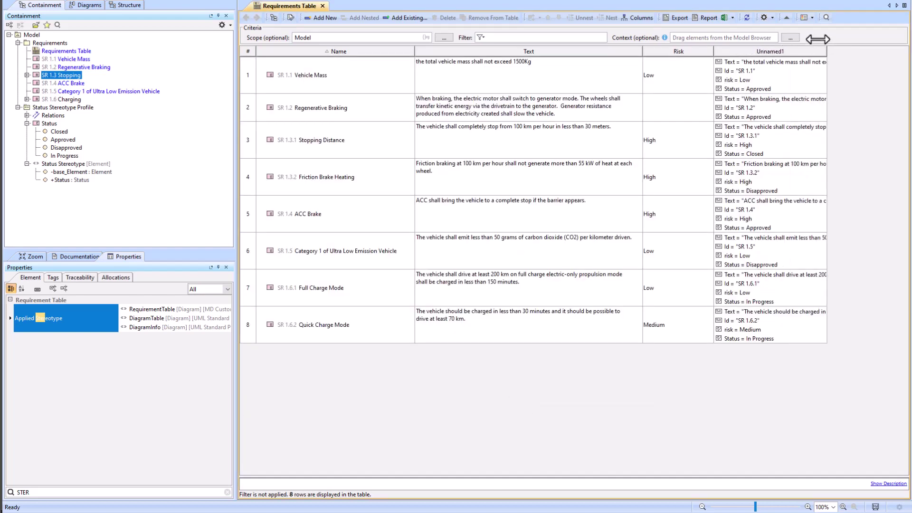
Step: Create a legend named Risk for the requirements table
left_click(809, 19)
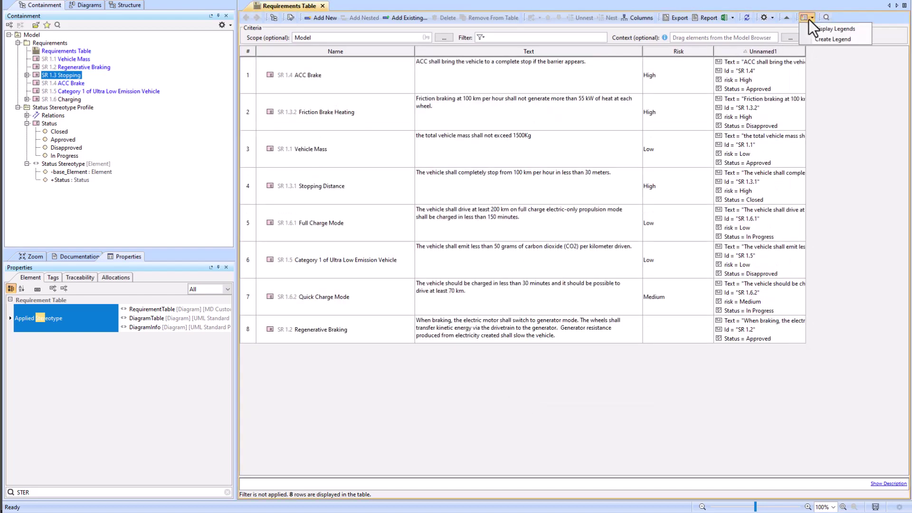
left_click(833, 39)
type("Risk")
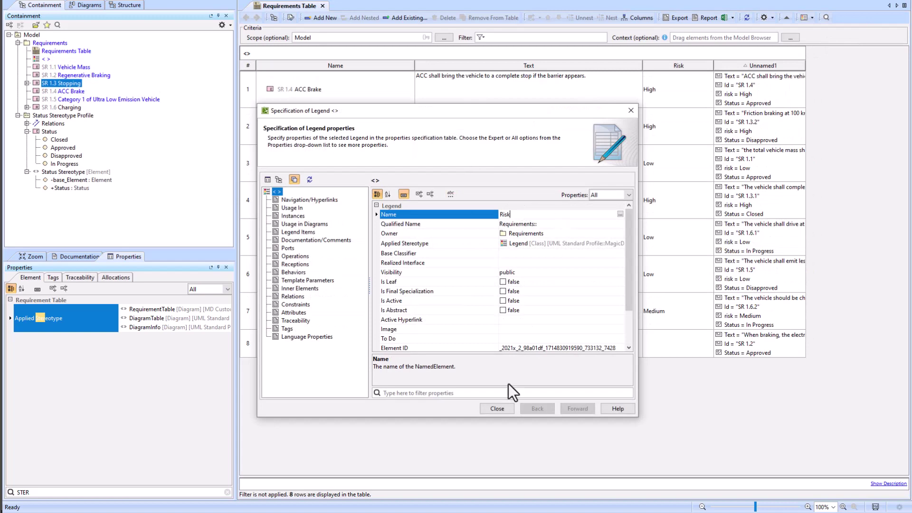
left_click(497, 409)
Step: Add a legend item named Low to the Risk legend
right_click(46, 59)
left_click(73, 65)
left_click(90, 105)
type("Low")
key("Return")
Step: Add a legend item named Medium to the Risk legend
right_click(47, 61)
left_click(73, 65)
left_click(89, 107)
type("Medium")
key("Return")
Step: Add a legend item named High to the Risk legend
right_click(47, 59)
left_click(73, 64)
left_click(82, 107)
type("High")
key("Return")
Step: Set the adornment fill color of the Low legend item to green
right_click(57, 68)
left_click(121, 96)
left_click(489, 242)
left_click(620, 242)
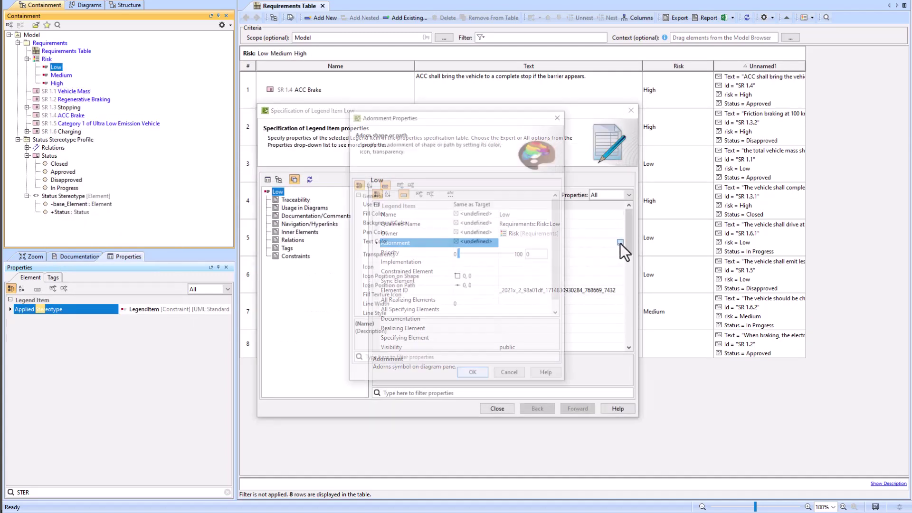
left_click(488, 214)
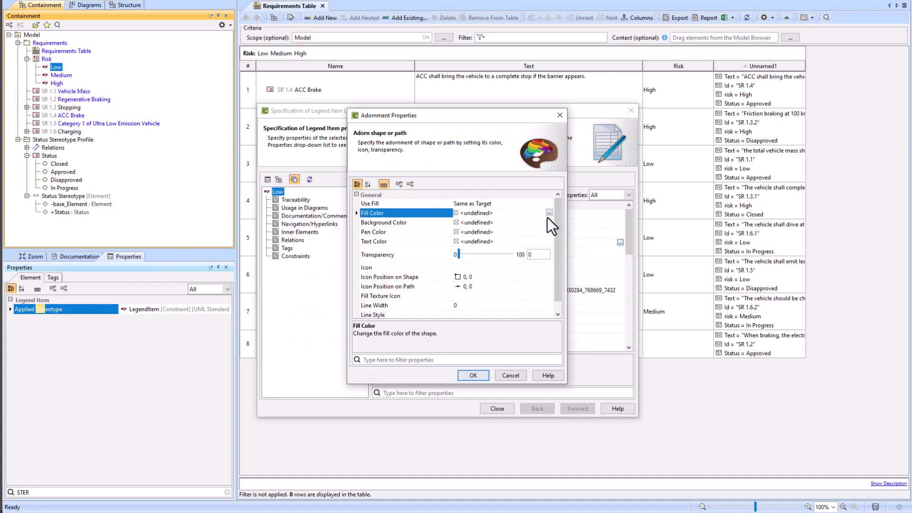
left_click(549, 214)
left_click(492, 233)
left_click(479, 337)
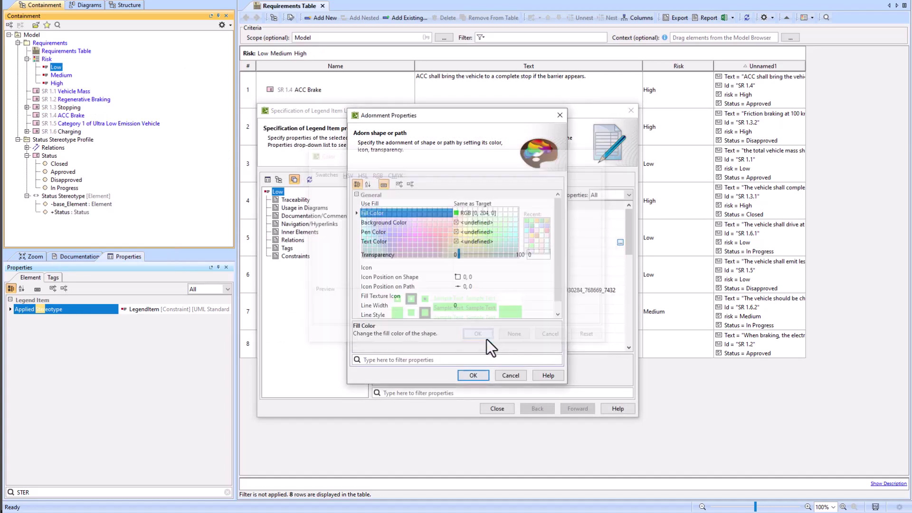
left_click(474, 376)
left_click(497, 408)
Step: Set the adornment fill color of the Medium legend item to yellow
right_click(62, 76)
left_click(92, 103)
double_click(521, 241)
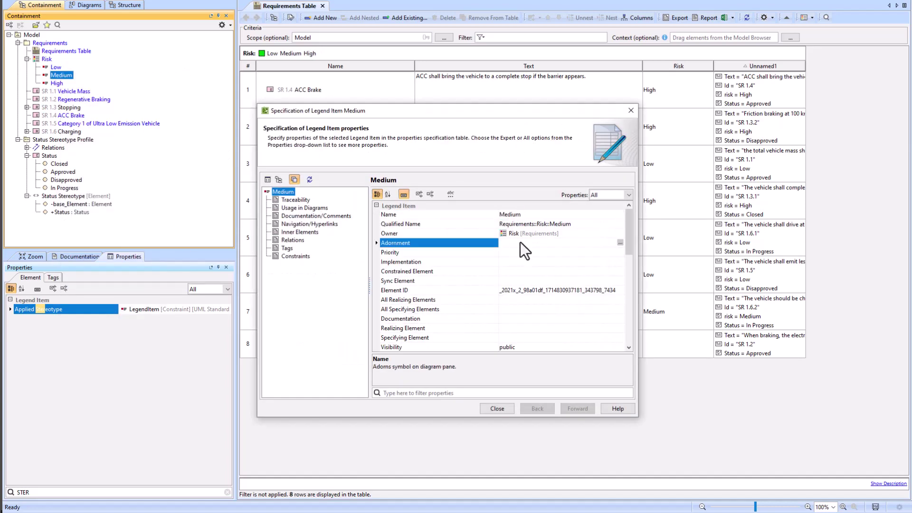
double_click(480, 213)
left_click(464, 230)
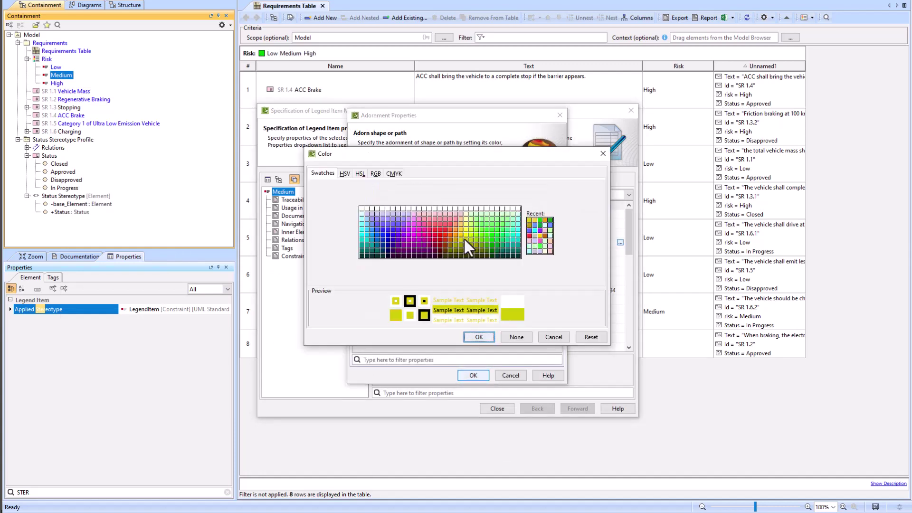
left_click(479, 337)
left_click(474, 376)
left_click(497, 409)
Step: Set the adornment fill color of the High legend item to light red
left_click(56, 83)
double_click(53, 85)
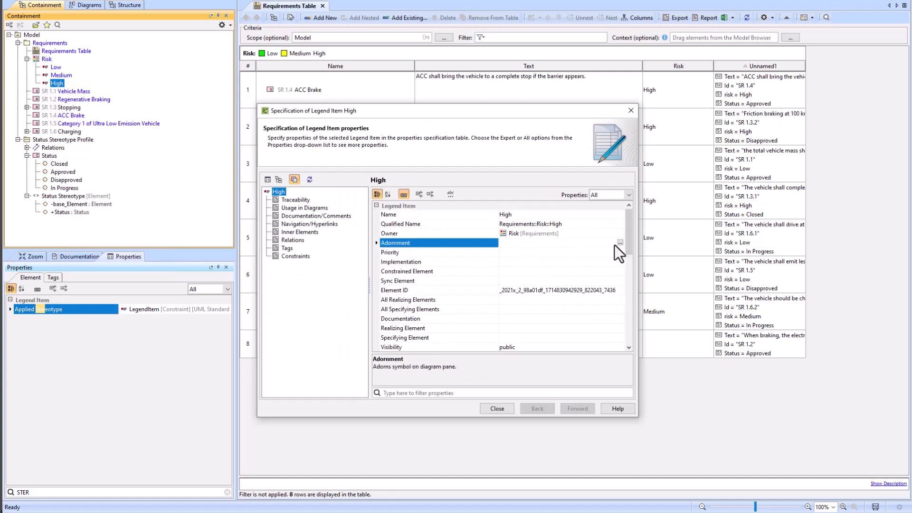
left_click(620, 242)
left_click(480, 214)
left_click(550, 214)
left_click(447, 223)
left_click(479, 337)
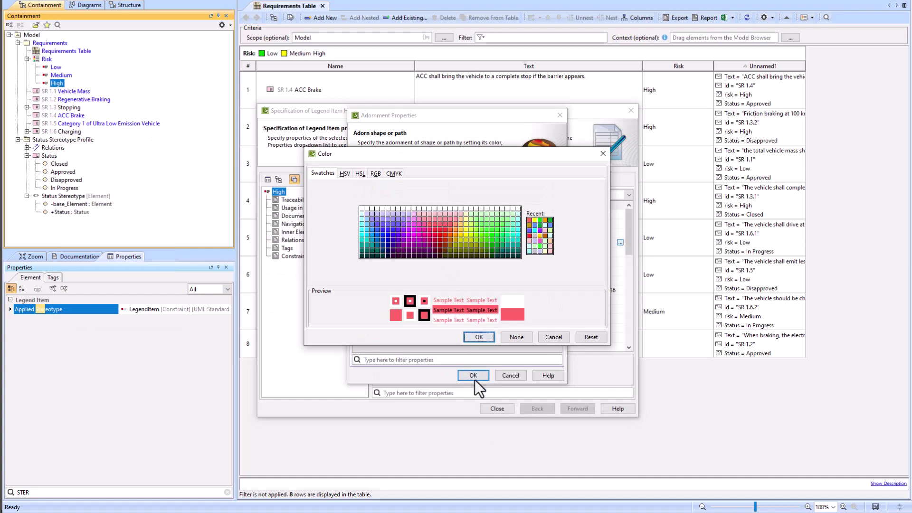
left_click(473, 376)
left_click(497, 408)
Step: Try assigning the ACC Brake requirement to the Low legend item as a specific element
right_click(56, 67)
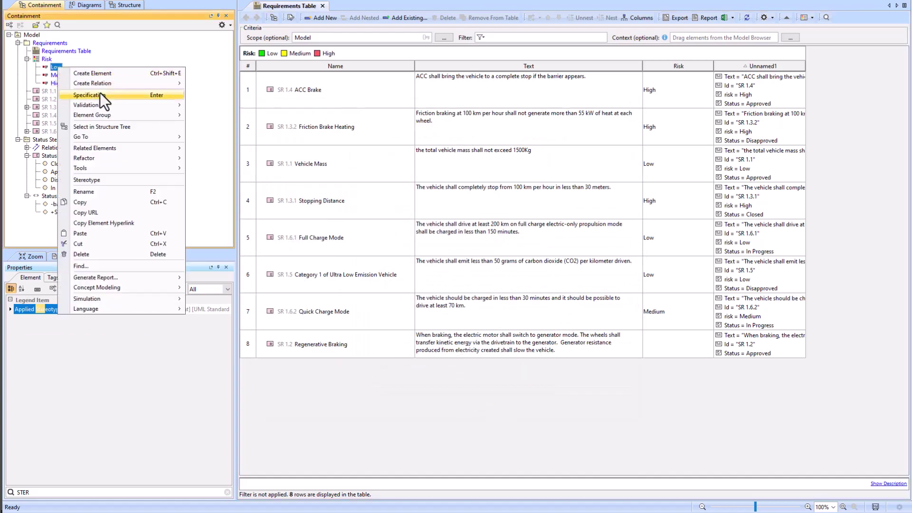
left_click(97, 95)
left_click_drag(629, 250, 631, 315)
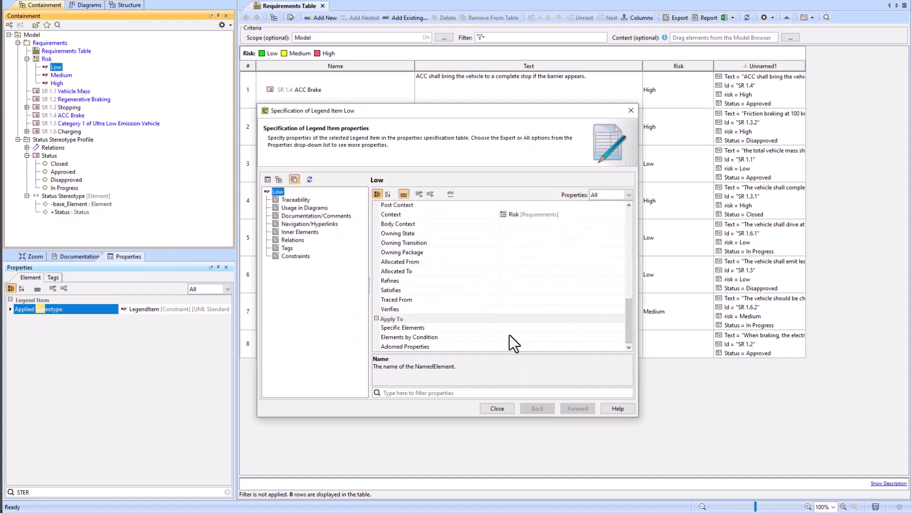
left_click_drag(436, 113, 315, 155)
left_click_drag(67, 116, 394, 371)
Step: Start a Property Test condition for the elements of the Low legend item and filter its properties for risk
left_click(498, 381)
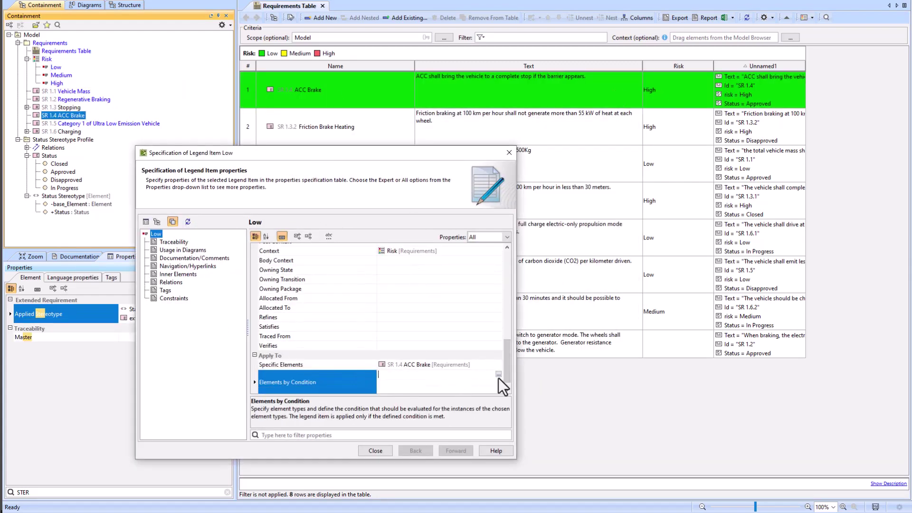
left_click(498, 378)
left_click(528, 275)
left_click_drag(636, 129, 662, 133)
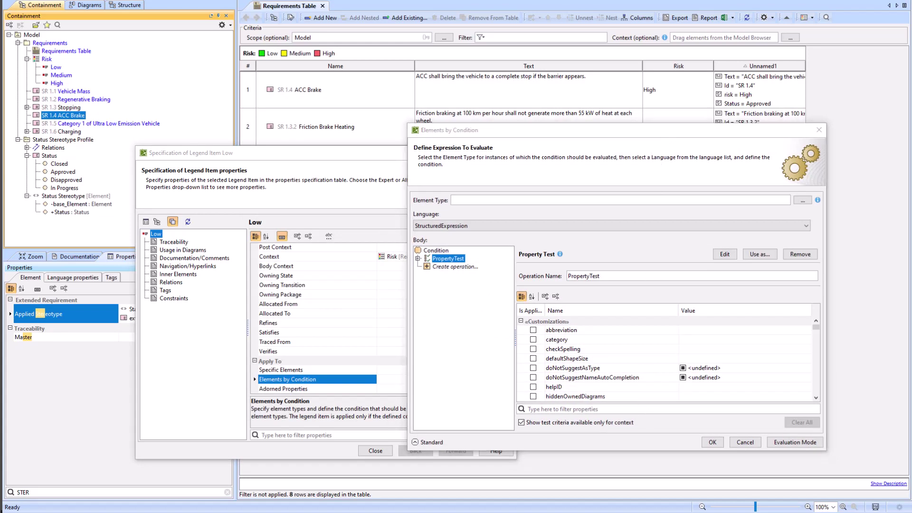
left_click(659, 408)
type("risk")
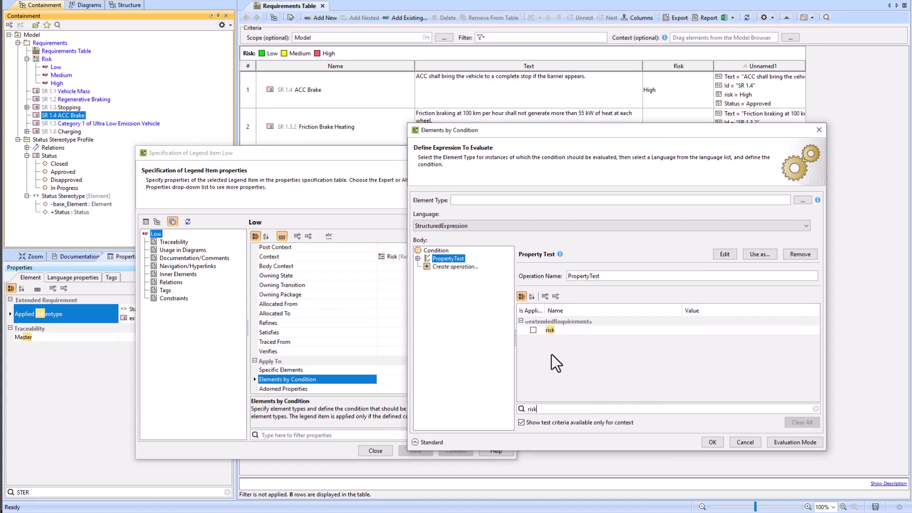
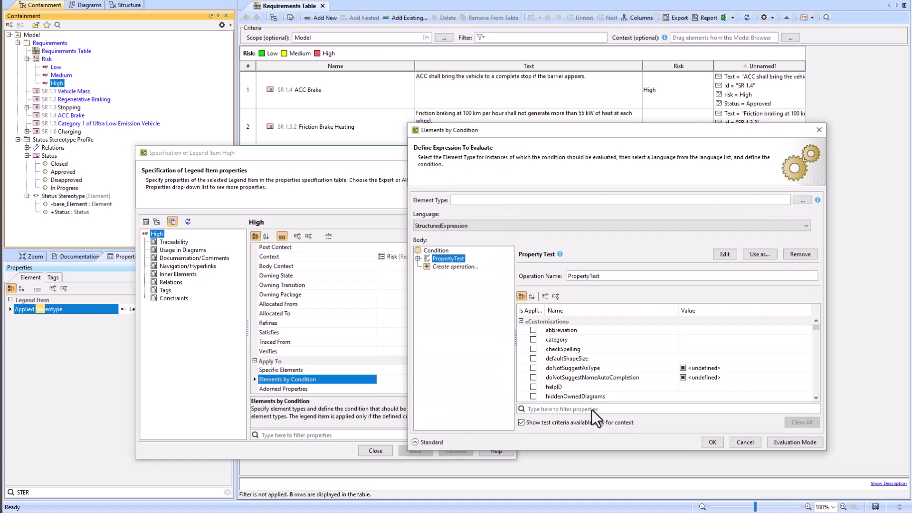
Step: Enable the risk property with value High in the High legend item's Property Test condition and apply it
left_click(533, 331)
left_click(717, 332)
left_click(716, 342)
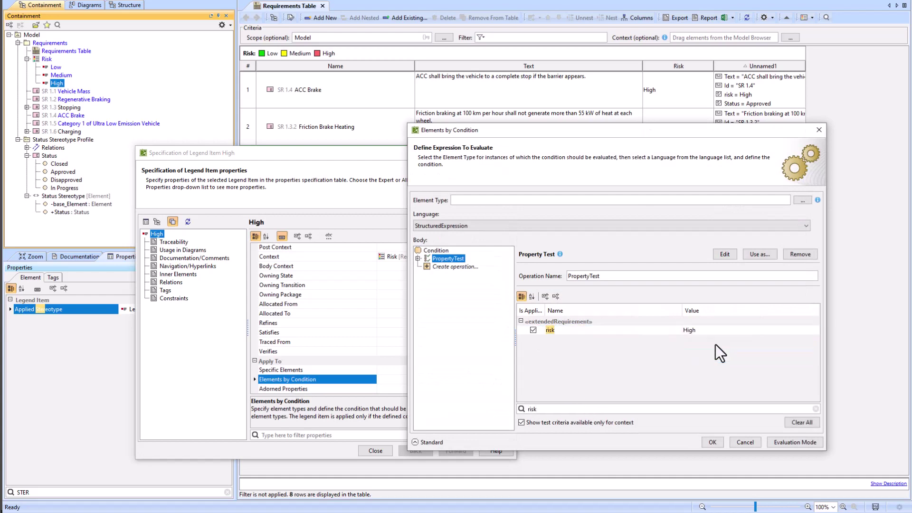
left_click(713, 443)
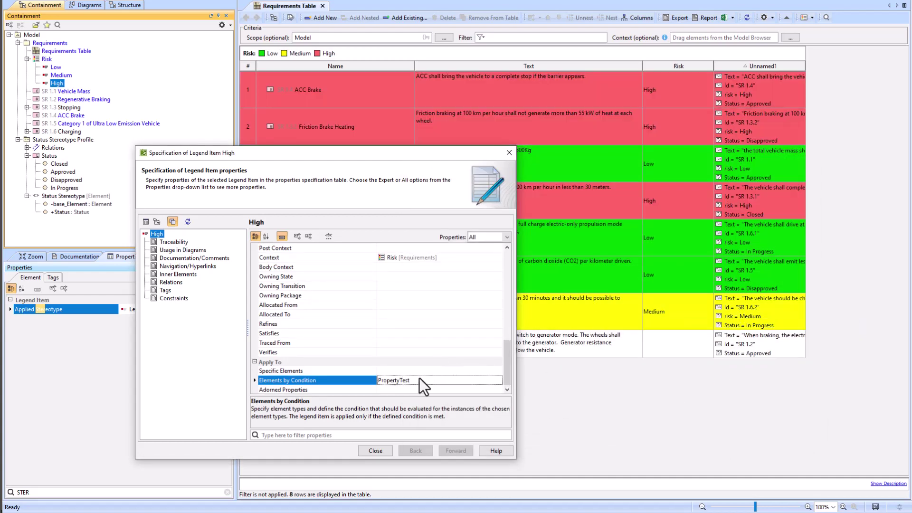
left_click_drag(432, 153, 484, 136)
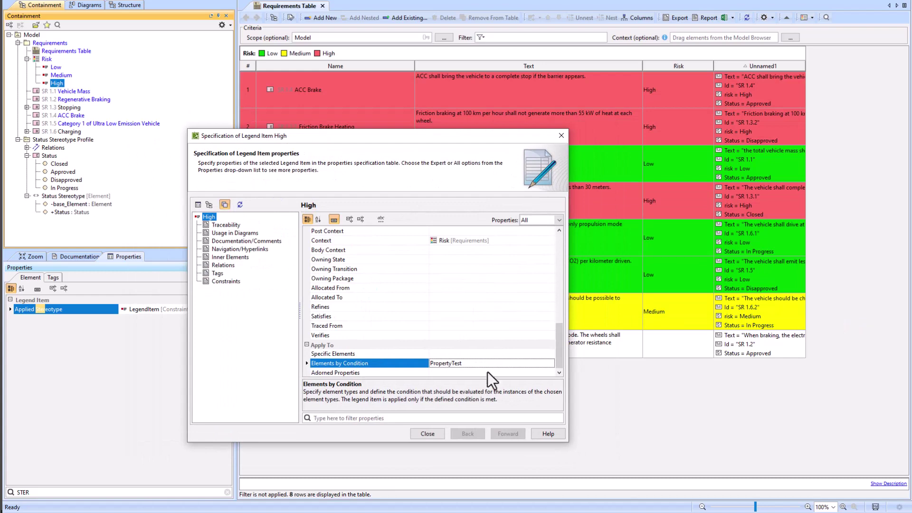
left_click(455, 372)
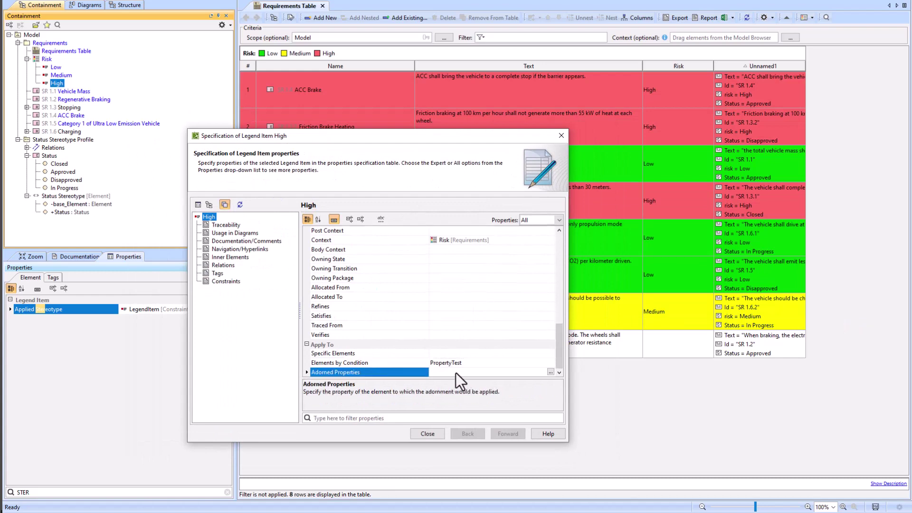
left_click(550, 373)
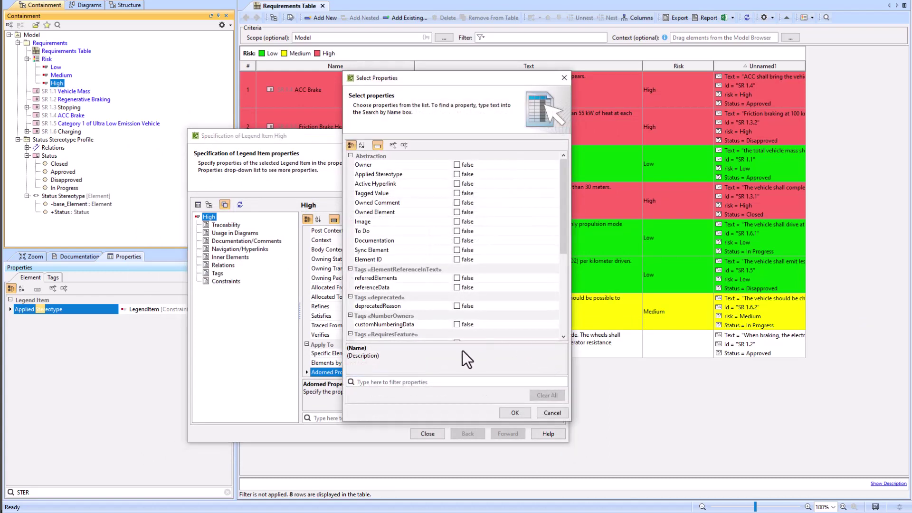
left_click(429, 383)
type("risk")
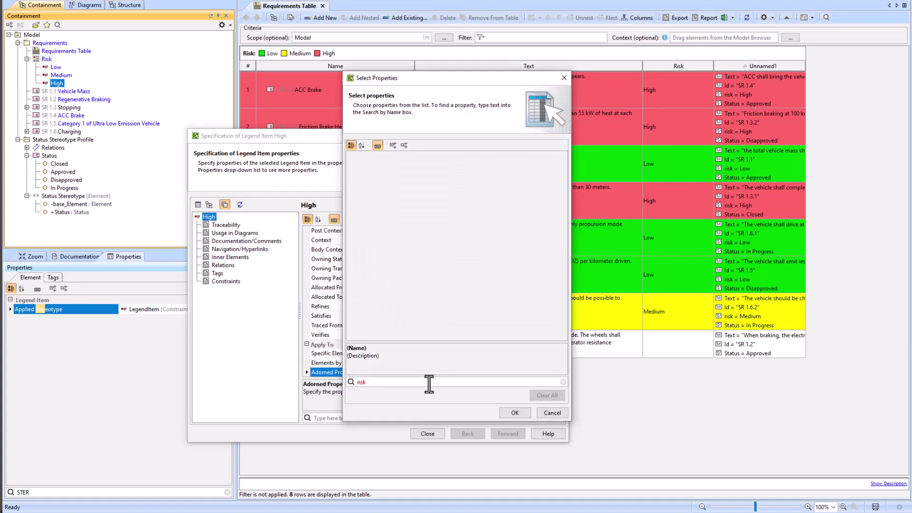
left_click(552, 413)
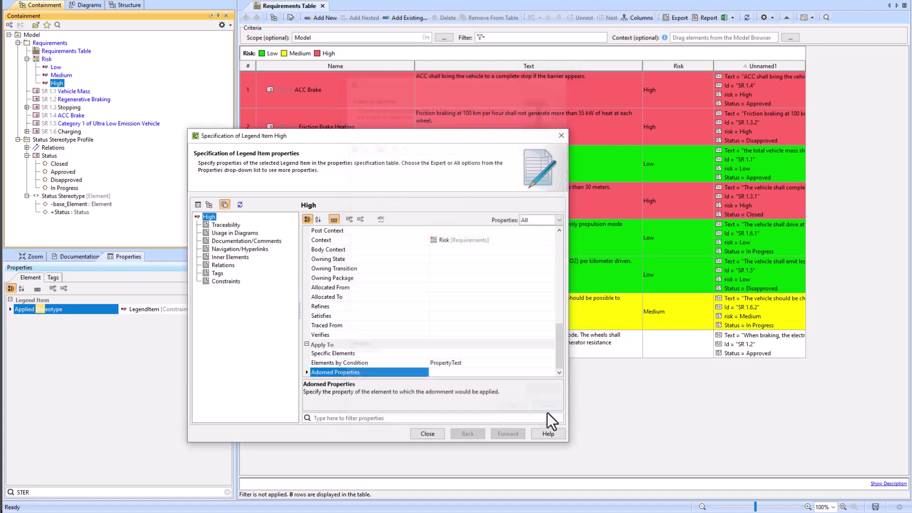
Step: Add Extended Requirement to the element types of the High legend item's condition and apply it
left_click(478, 364)
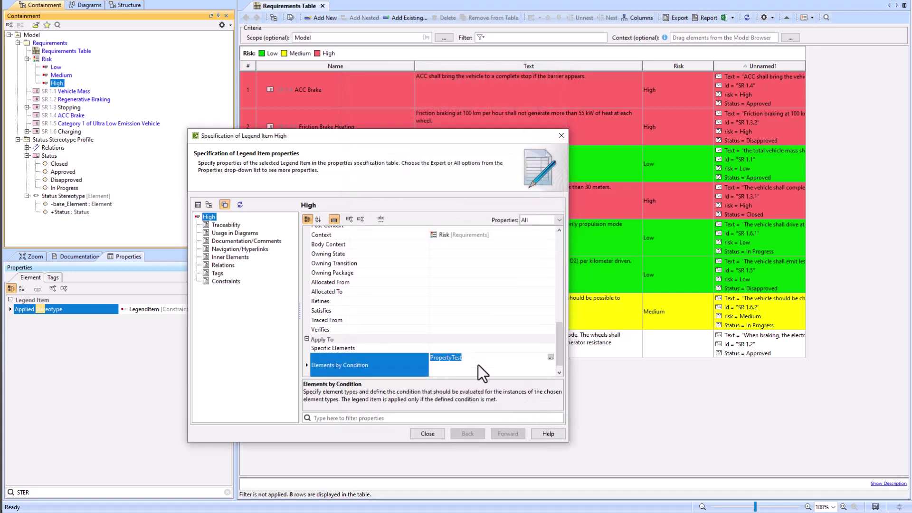
left_click(551, 358)
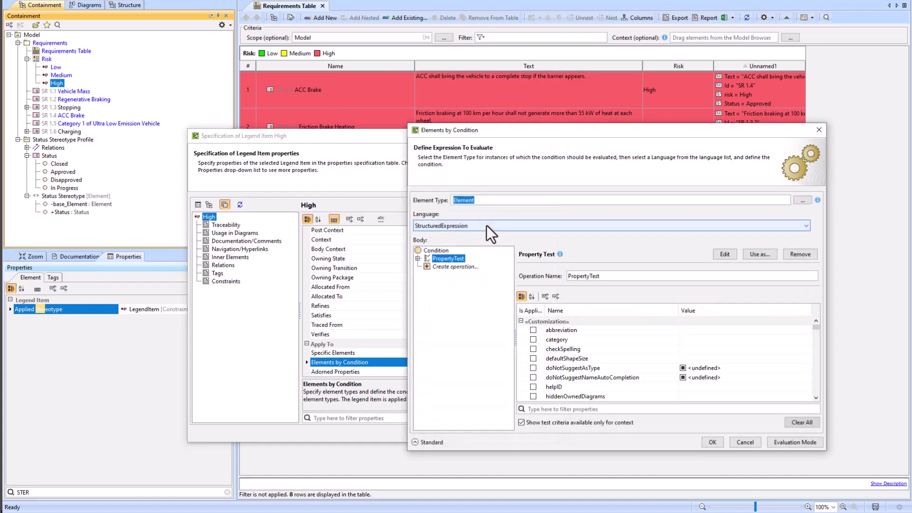
left_click(807, 201)
type("ext")
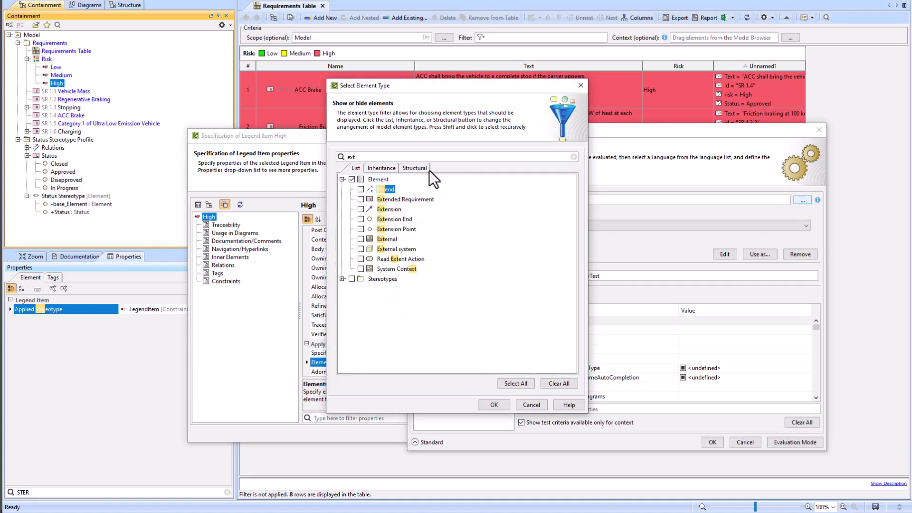
key("Down")
left_click(361, 199)
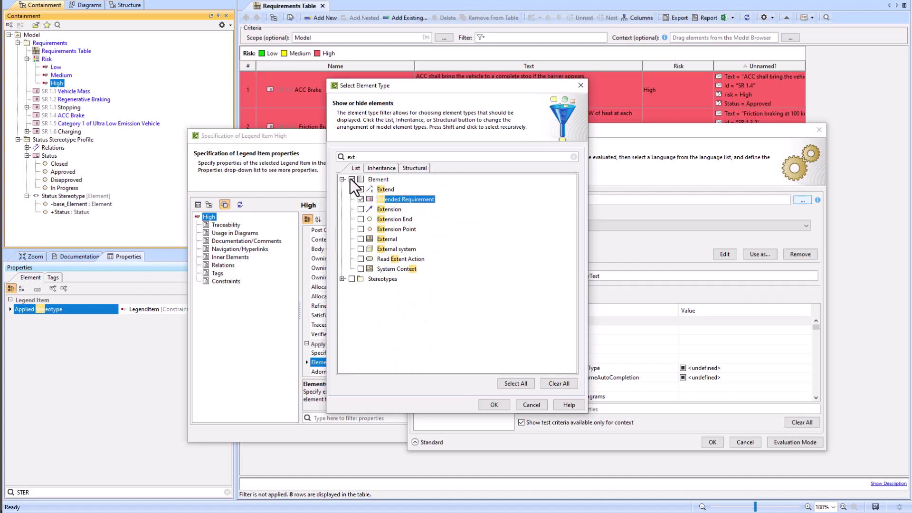
left_click(352, 179)
left_click(493, 405)
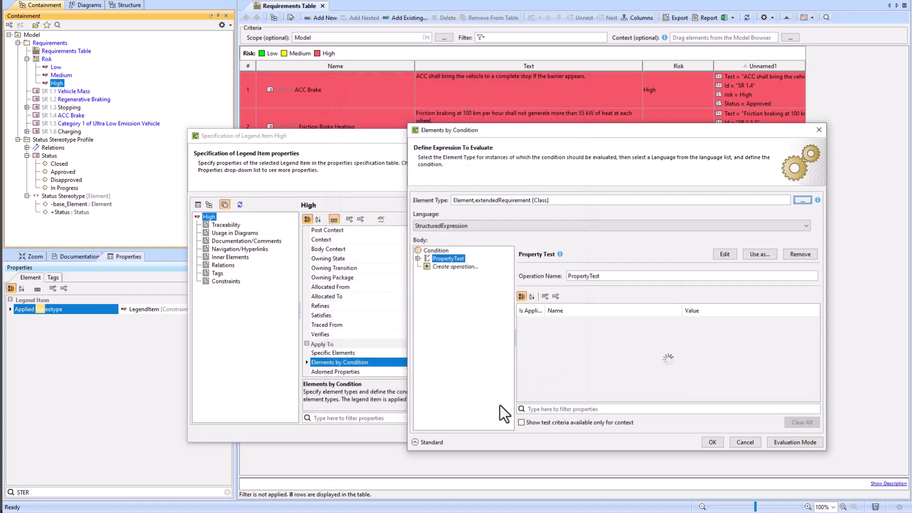
left_click(713, 443)
Step: Set Risk as the adorned property of the High legend item and close its specification
scroll(460, 367, "down", 1)
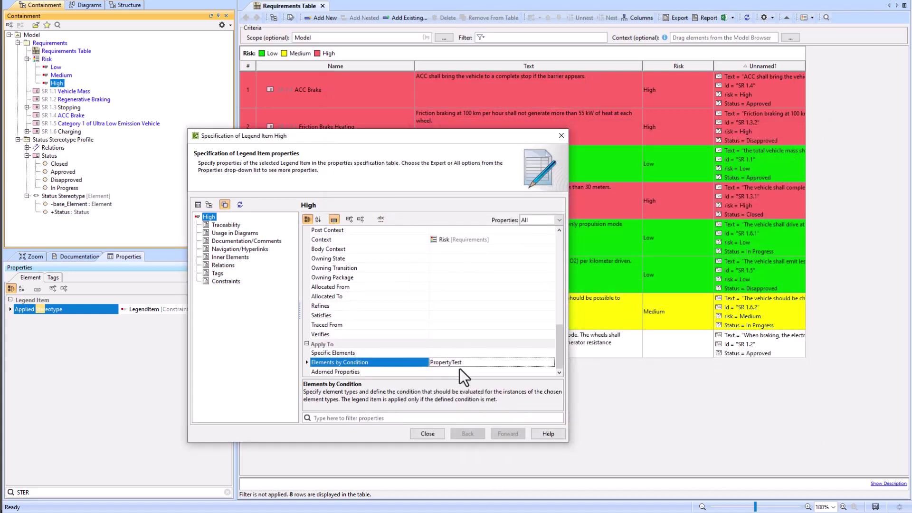
left_click(460, 369)
left_click(552, 371)
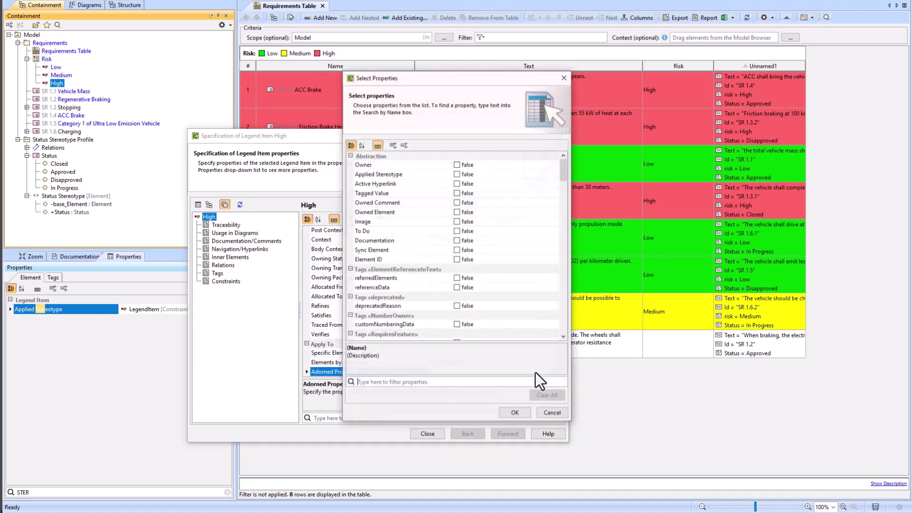
type("risk")
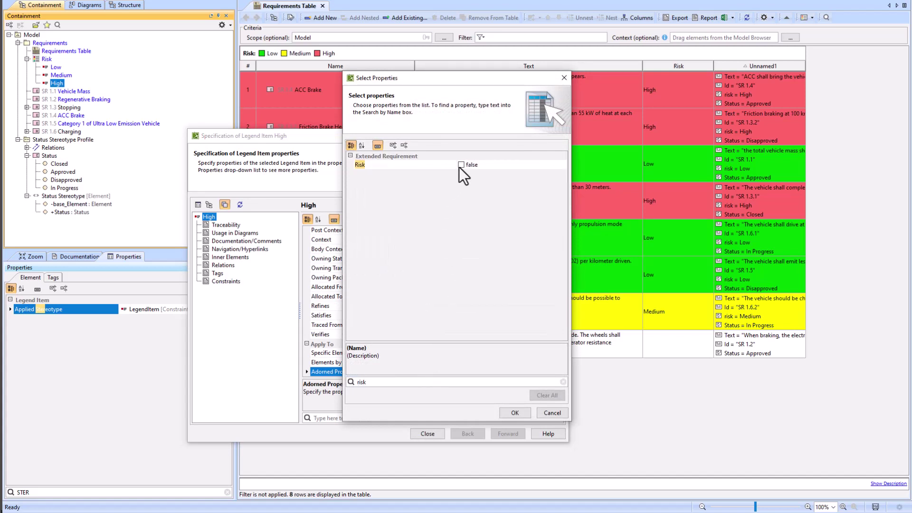
left_click(461, 165)
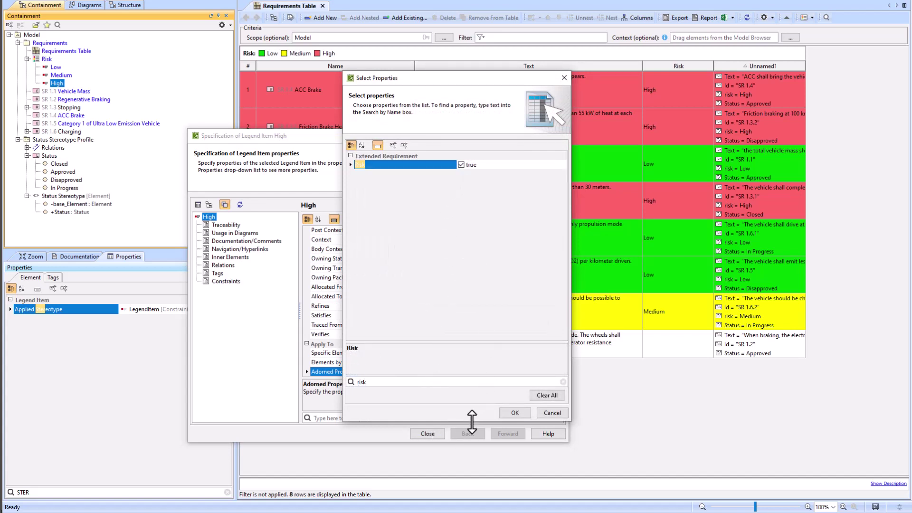
left_click(515, 412)
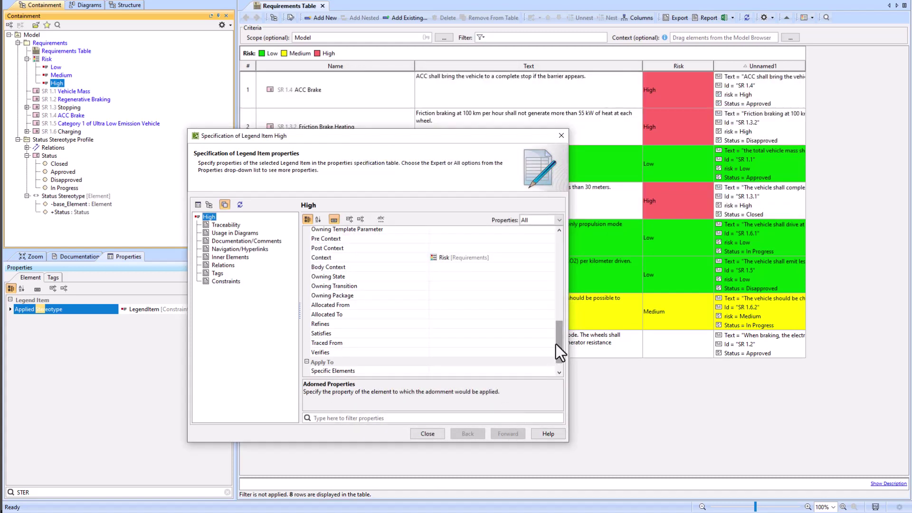
left_click(428, 434)
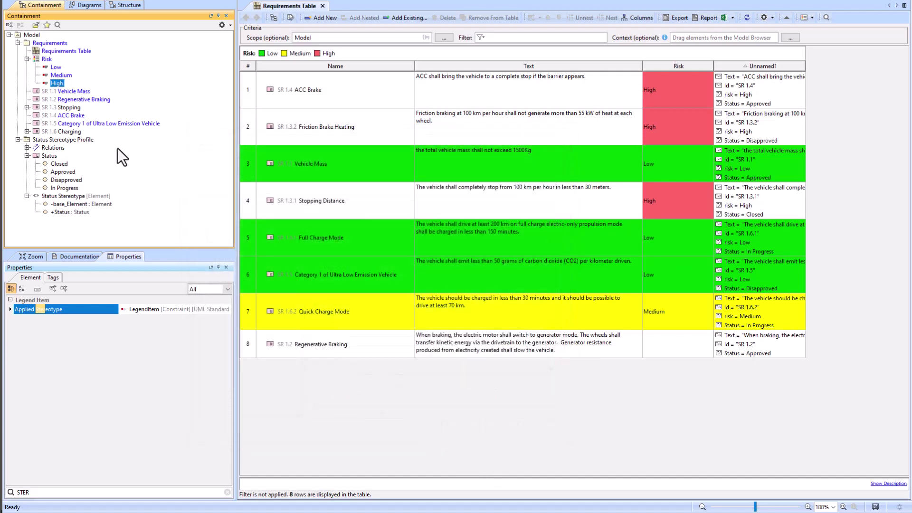
Step: Open the specification of the Medium legend item at its Apply To properties
right_click(59, 76)
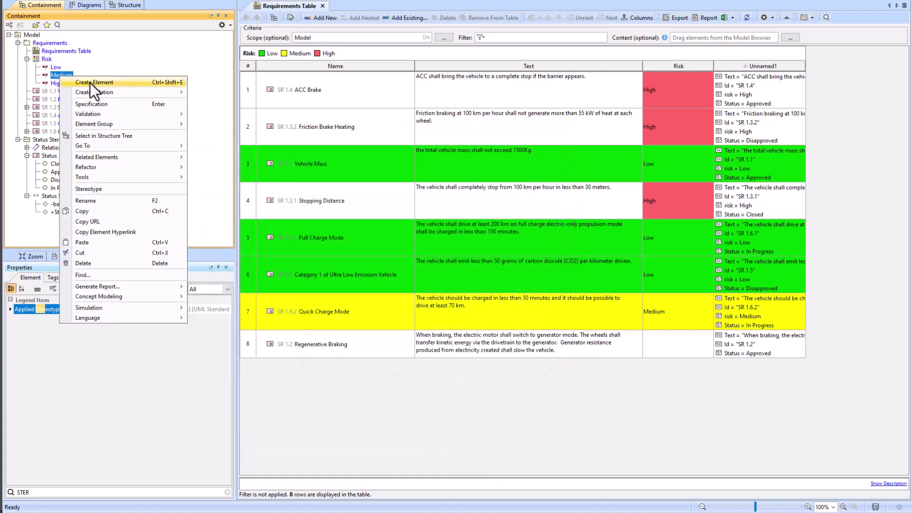
left_click(95, 105)
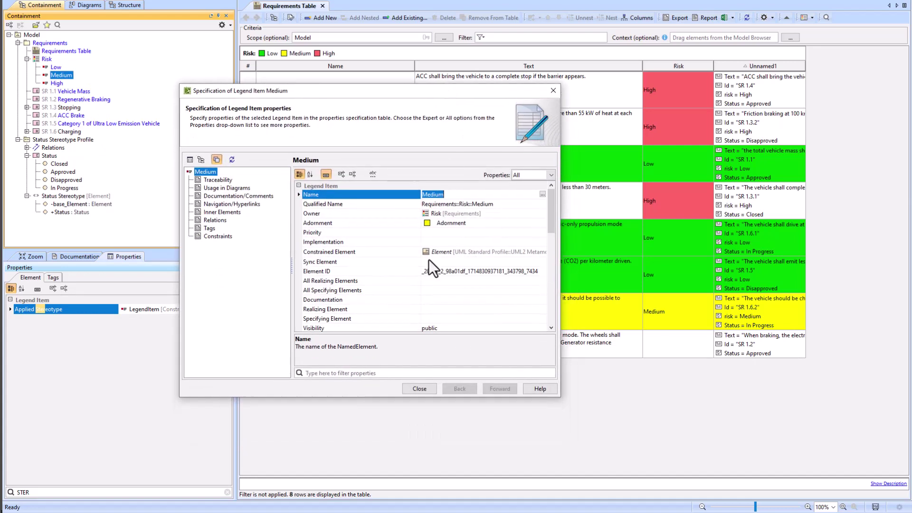
left_click_drag(394, 398, 394, 409)
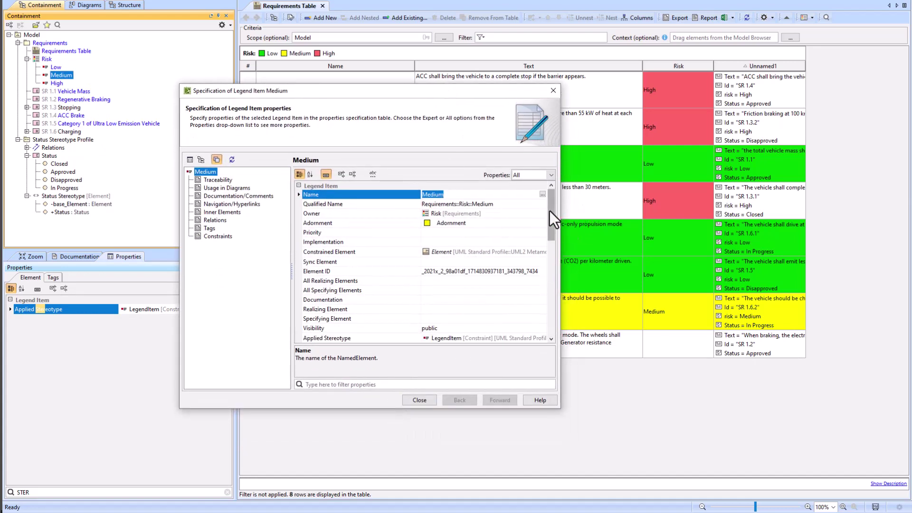
left_click_drag(549, 211, 548, 332)
left_click(486, 336)
left_click(541, 338)
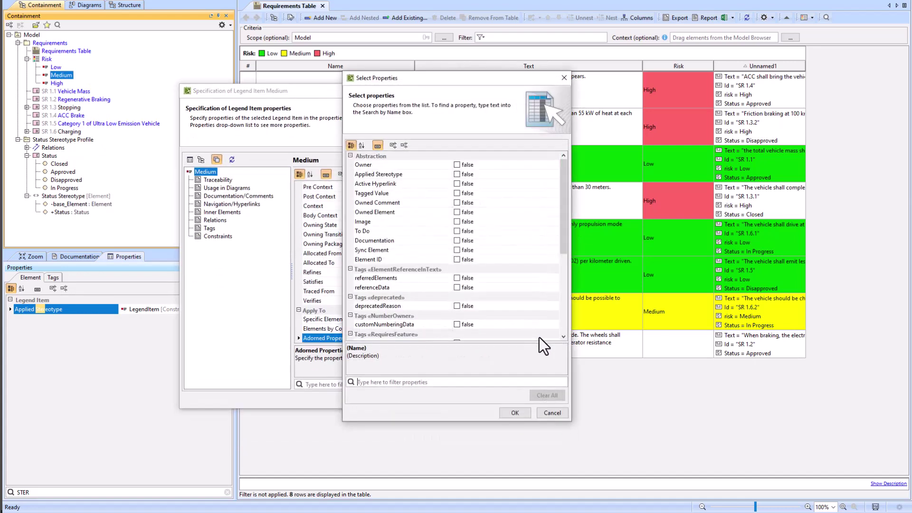
type("risk")
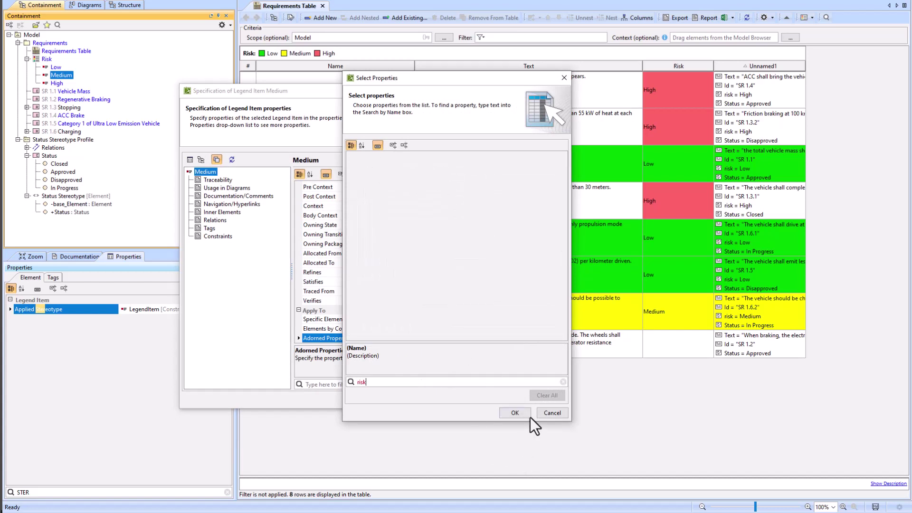
left_click(552, 413)
Step: Change the element type of the Medium legend item's condition to Extended Requirement only
left_click(526, 324)
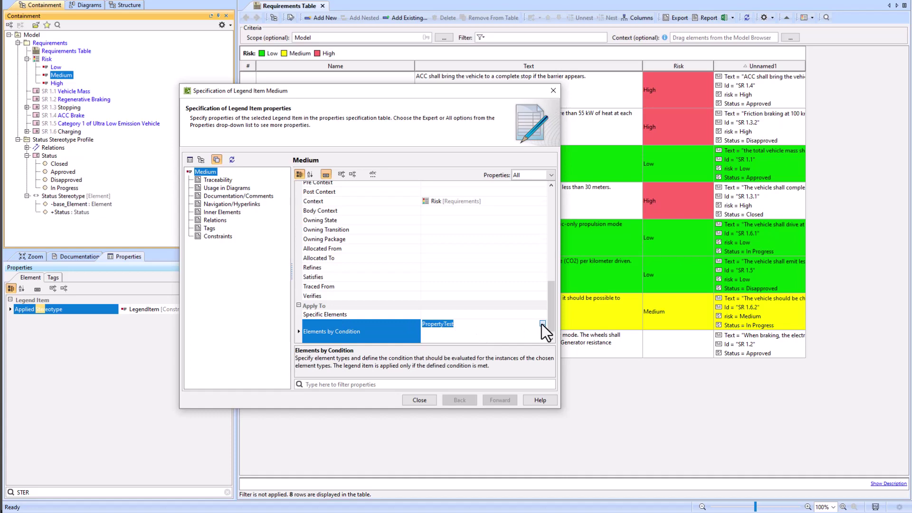
left_click(542, 325)
left_click(803, 199)
left_click(361, 189)
left_click(373, 159)
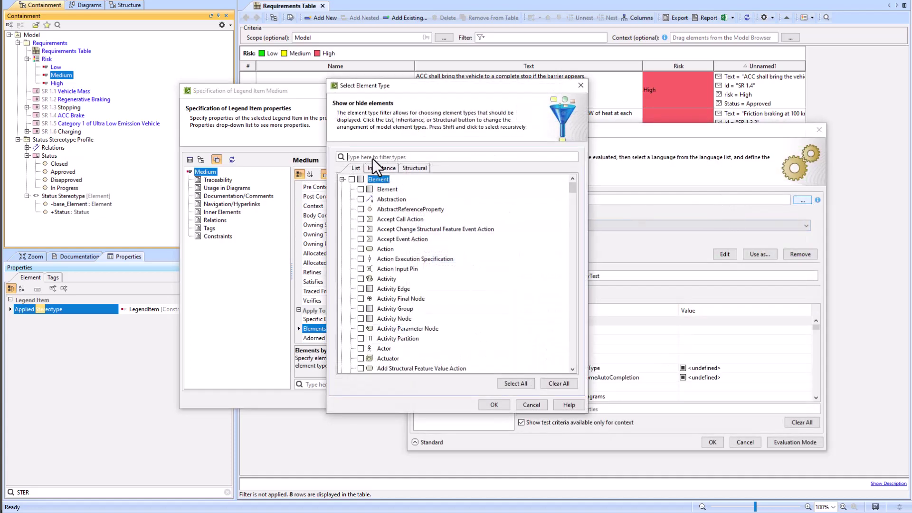
type("exten")
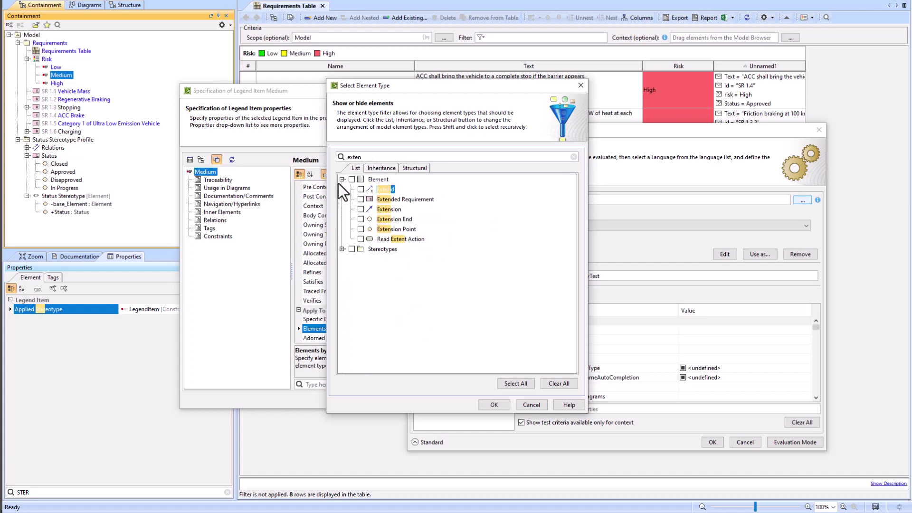
left_click(362, 200)
left_click(501, 404)
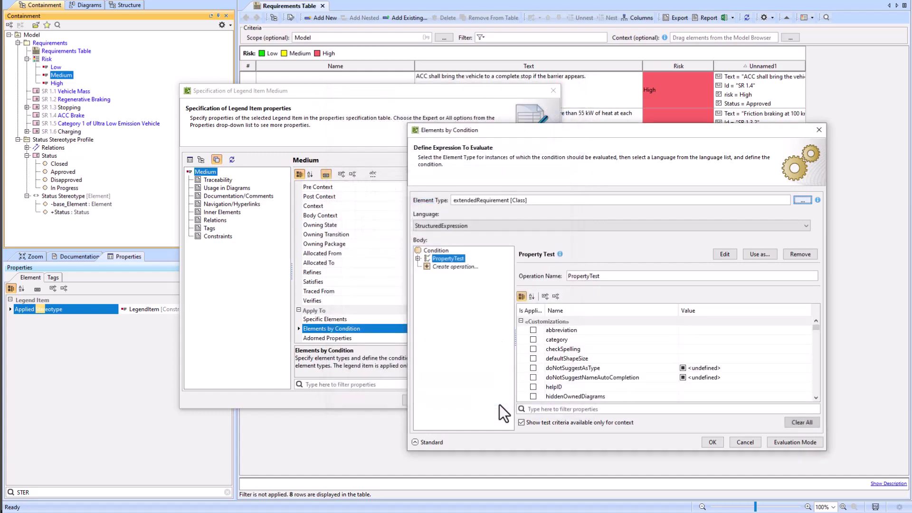
Step: Check the risk property in the Medium legend item's Property Test and apply the condition
left_click_drag(816, 329, 816, 380)
left_click(569, 410)
type("risk")
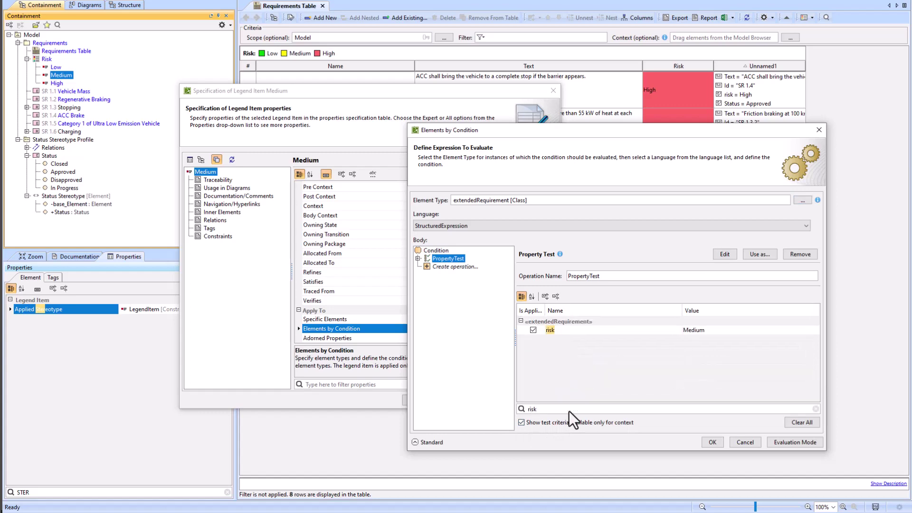
left_click(706, 440)
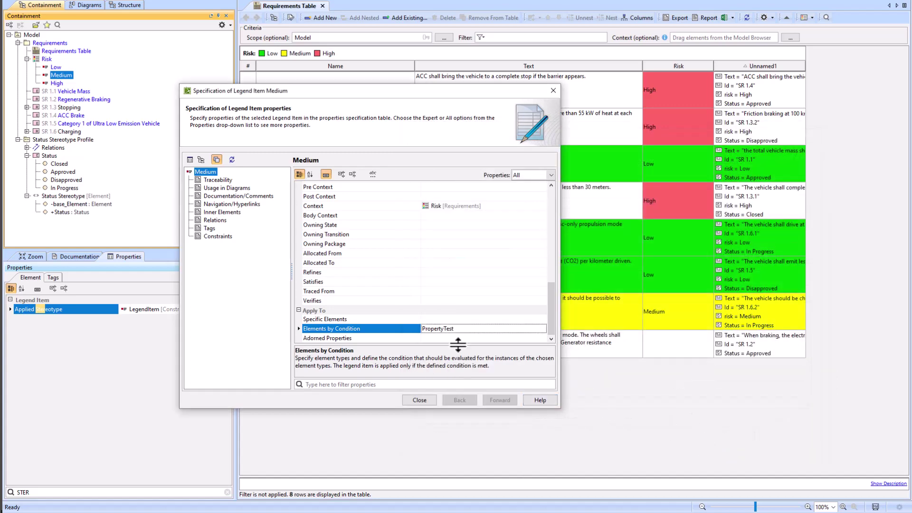
Step: Set Risk as the adorned property of the Medium legend item and close its specification
left_click(546, 337)
left_click(542, 338)
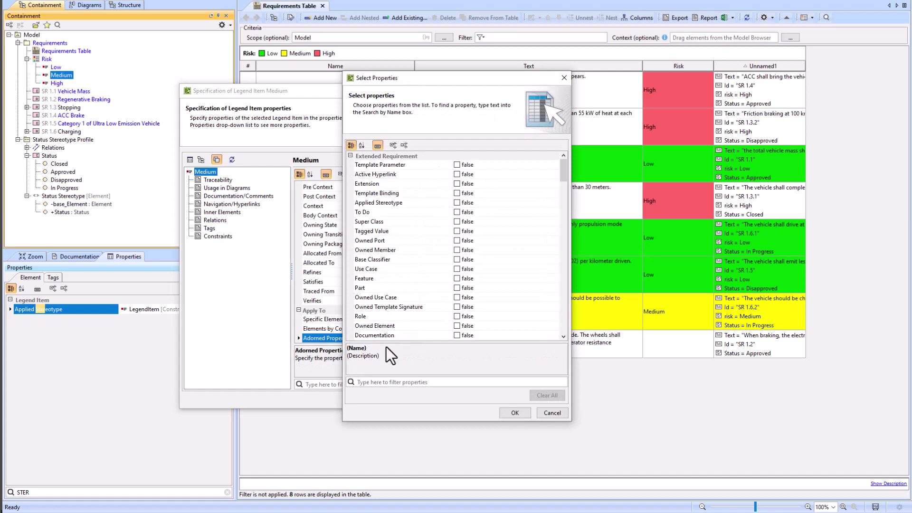
type("risk")
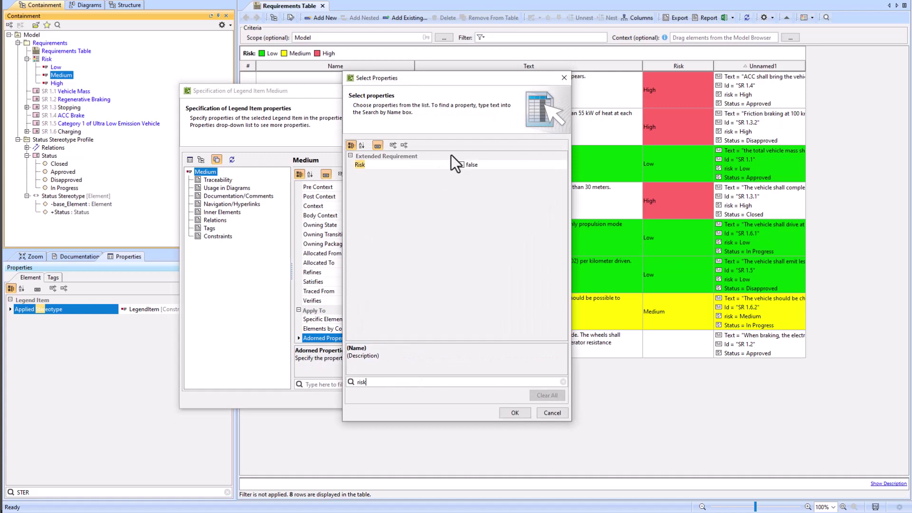
left_click(461, 164)
left_click(520, 417)
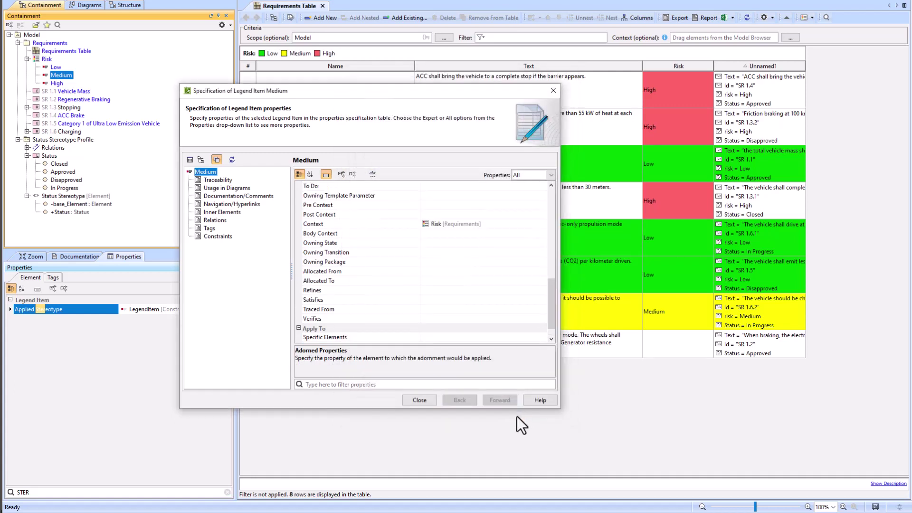
key("Escape")
Step: Change the element type of the Low legend item's condition to Extended Requirement and apply it
right_click(55, 67)
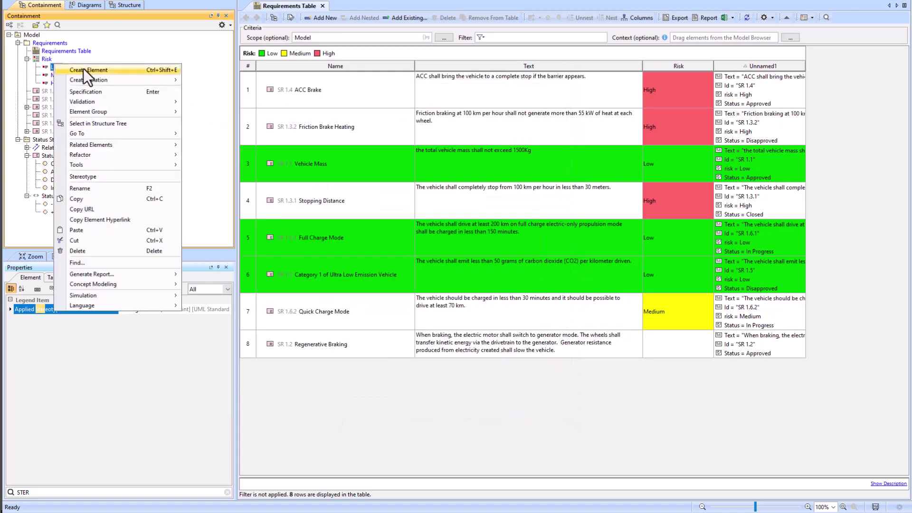
left_click(85, 92)
left_click_drag(546, 218, 546, 323)
left_click(523, 327)
left_click(541, 326)
left_click(802, 200)
type("stereotype")
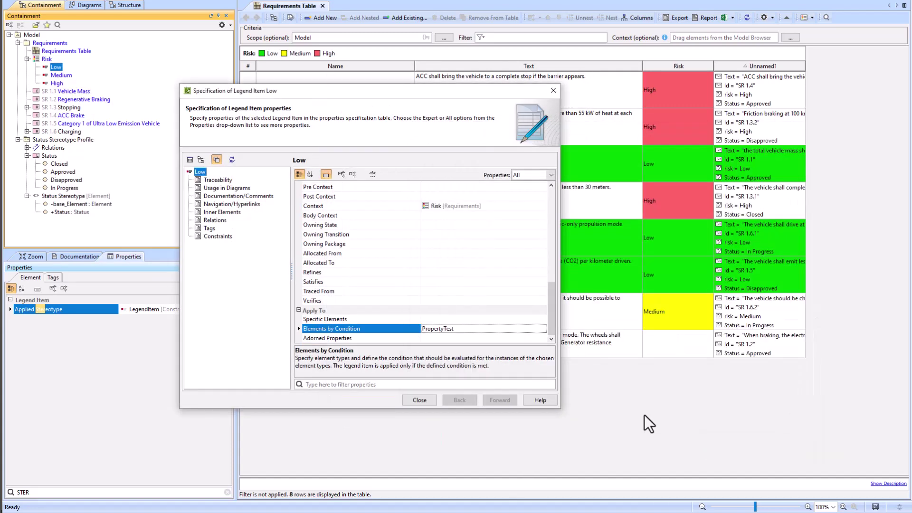
Step: Set Risk as the adorned property of the Low legend item
left_click(534, 385)
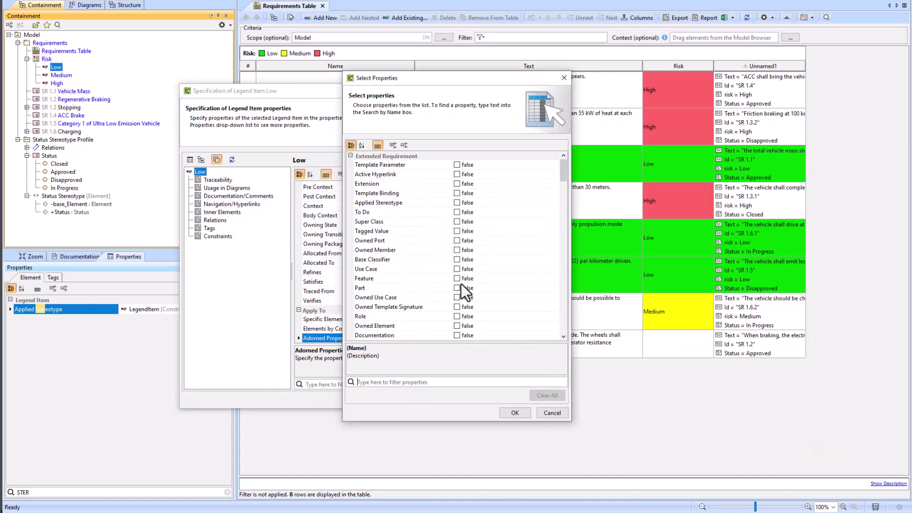
type("ster")
left_click(457, 165)
left_click(515, 413)
Step: Create a new legend in the requirements table and name it Status
left_click(419, 456)
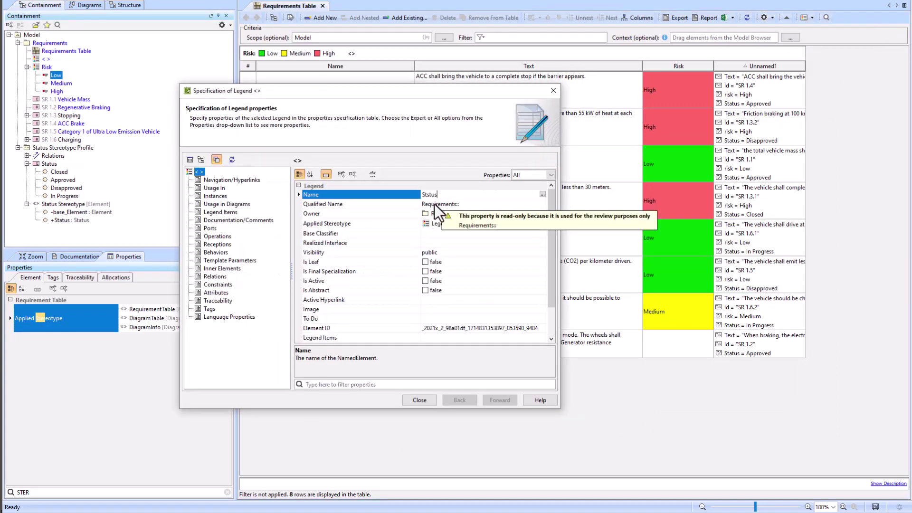
left_click(419, 400)
Step: Add four legend items to the Status legend named Closed, Approved, In Progress and Disapproved
right_click(63, 139)
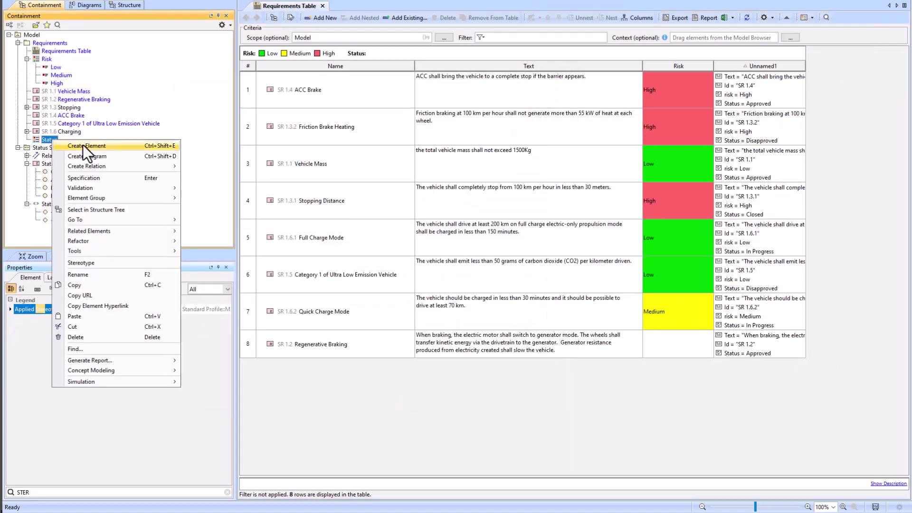
left_click(83, 144)
type("Approved")
right_click(56, 139)
left_click(97, 145)
type("In Progress")
right_click(50, 140)
left_click(90, 147)
type("Disa")
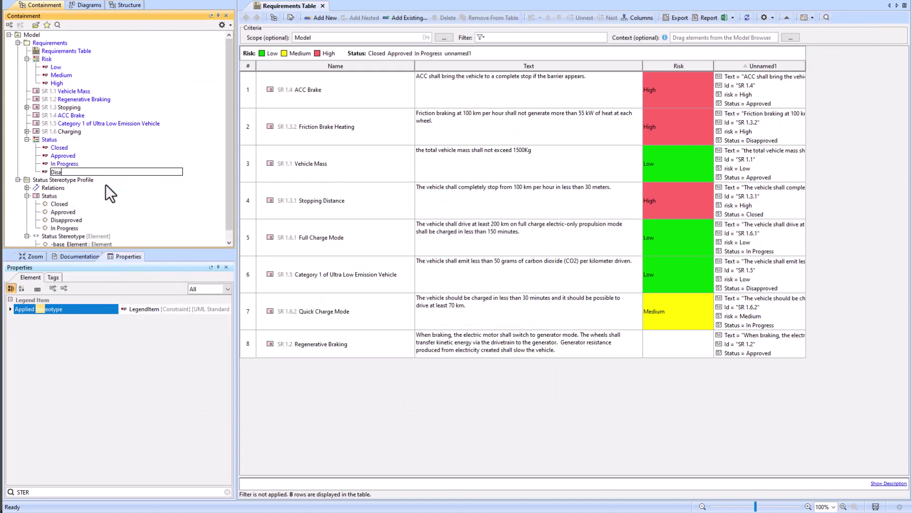
type("pproved")
Step: Open the Status legend's specification and give its Approved item a light green fill adornment
double_click(49, 139)
left_click(222, 268)
left_click(323, 240)
left_click(354, 231)
double_click(222, 268)
left_click(224, 277)
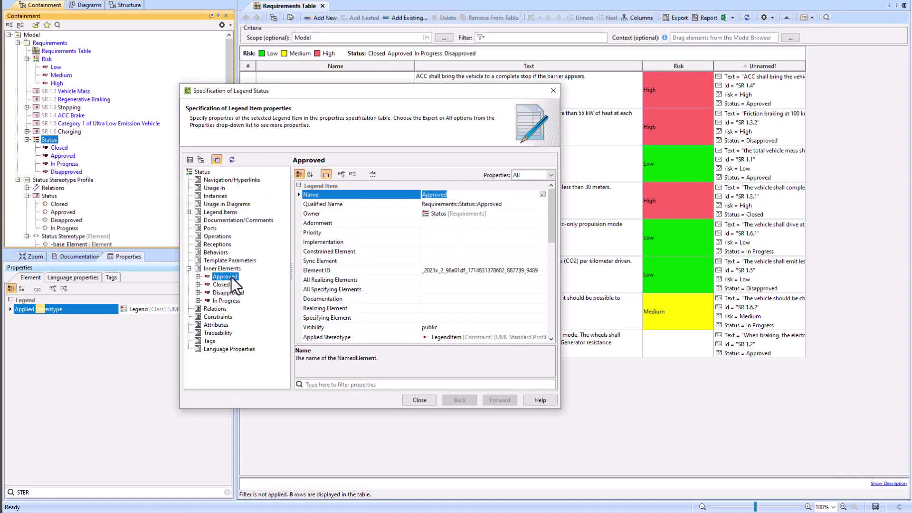
left_click(540, 223)
left_click(543, 223)
left_click(473, 375)
Step: Give the Closed item of the Status legend a light gray fill adornment
left_click(221, 284)
left_click(543, 222)
left_click(459, 215)
left_click(545, 215)
left_click(479, 336)
left_click(473, 376)
Step: Give the Disapproved item of the Status legend a light pink fill adornment
left_click(228, 292)
left_click(543, 222)
left_click(545, 213)
left_click(414, 216)
left_click(479, 337)
left_click(473, 376)
Step: Give the In Progress item of the Status legend a light yellow fill adornment and close the legend's specification
left_click(227, 301)
left_click(543, 223)
left_click(546, 213)
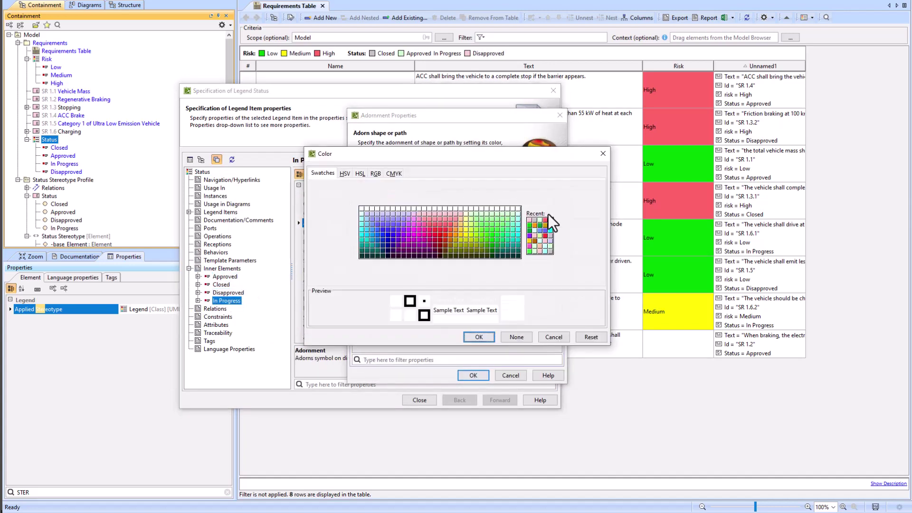
left_click(466, 214)
left_click(479, 337)
left_click(473, 376)
left_click(419, 400)
right_click(516, 56)
left_click(538, 75)
right_click(412, 57)
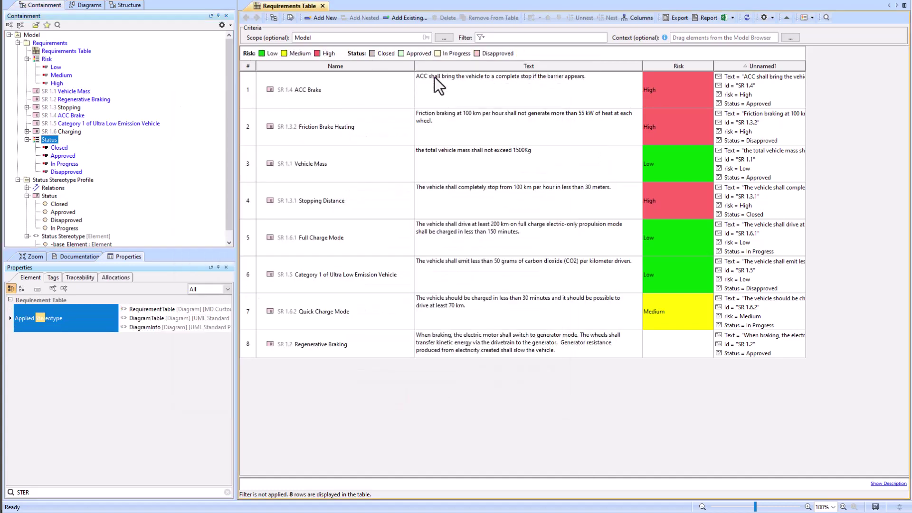
left_click(434, 76)
Step: Reorder the Status legend items so that Disapproved comes before In Progress
double_click(50, 139)
left_click(220, 212)
left_click(299, 241)
left_click(349, 381)
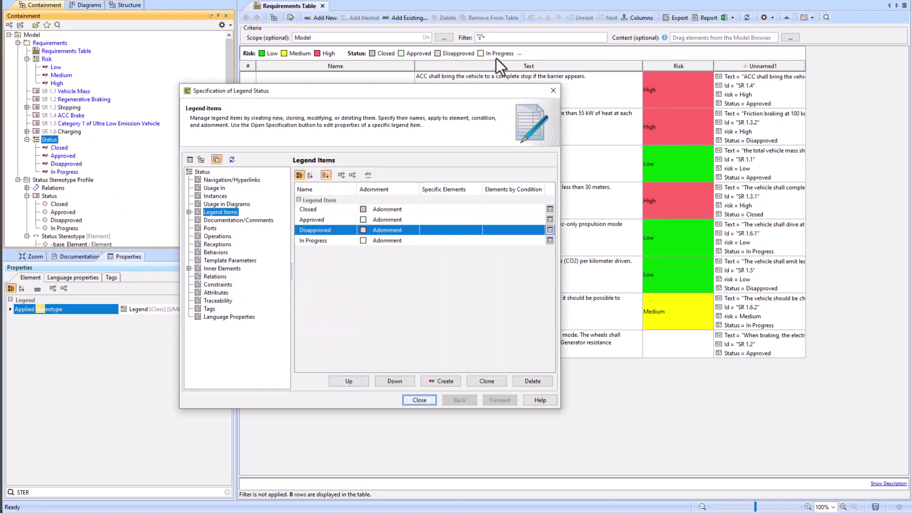
key("Escape")
Step: Define a property test condition for the Closed legend item that matches elements whose Status is Closed
right_click(59, 147)
left_click(95, 158)
scroll(433, 326, "down", 10)
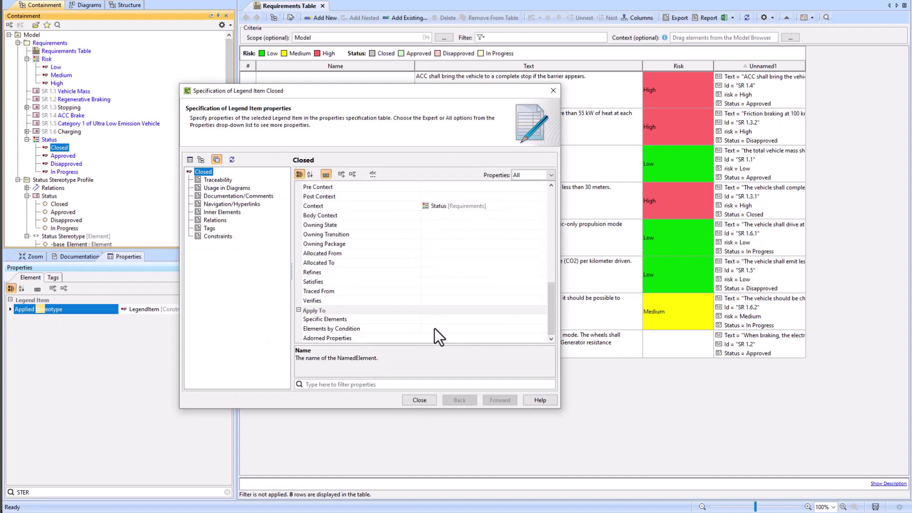
left_click_drag(425, 92, 538, 122)
left_click(660, 357)
left_click(661, 357)
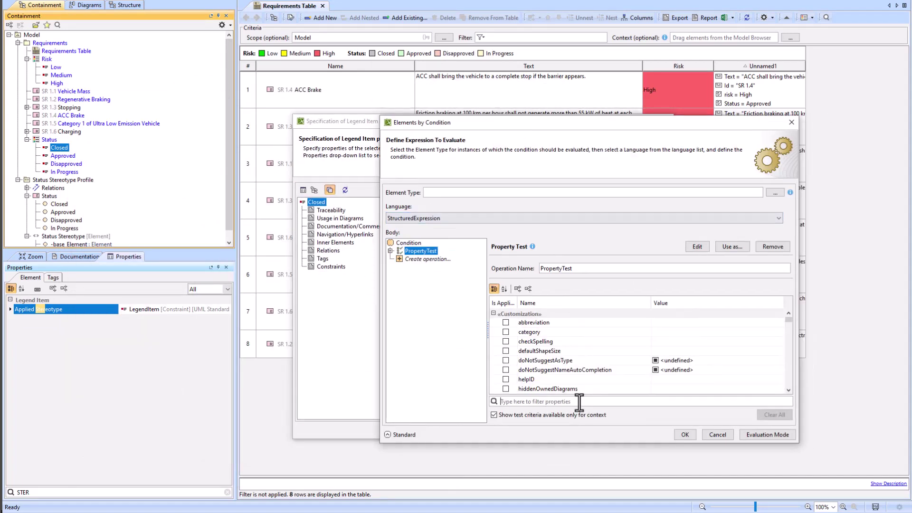
type("stat")
left_click(674, 370)
left_click(674, 380)
left_click(691, 434)
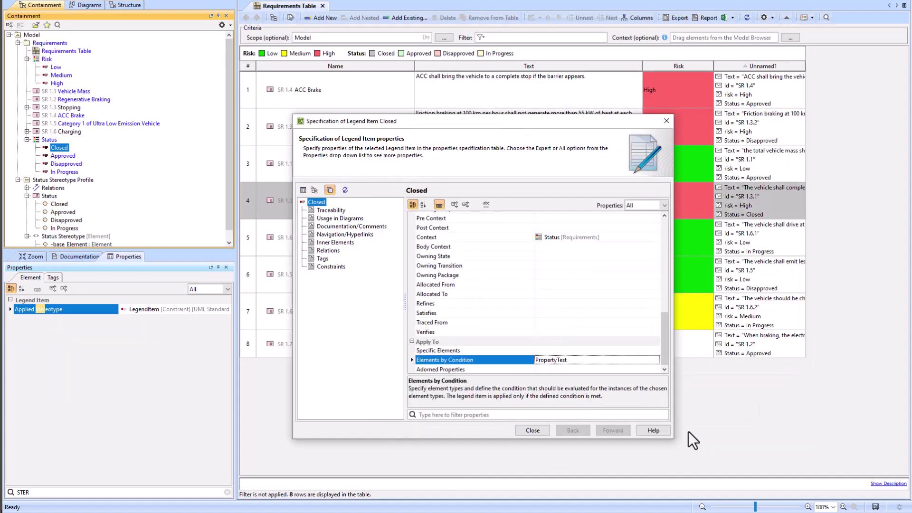
left_click(533, 430)
Step: Define a property test condition for the Approved legend item that matches elements whose Status is Approved
double_click(63, 155)
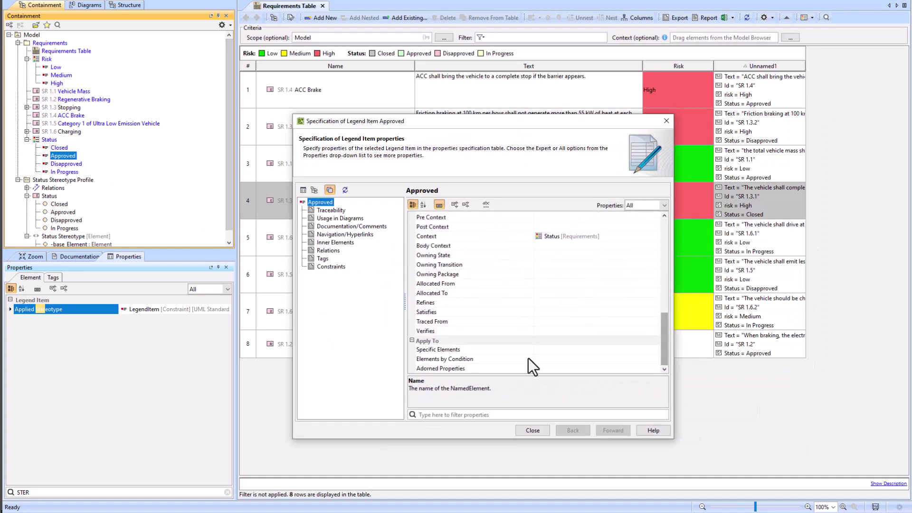
left_click(594, 359)
left_click(660, 357)
left_click(697, 402)
type("stat")
left_click(682, 370)
left_click(669, 389)
left_click(685, 435)
left_click(532, 431)
Step: Define a property test condition for the Disapproved legend item that matches elements whose Status is Disapproved
double_click(66, 163)
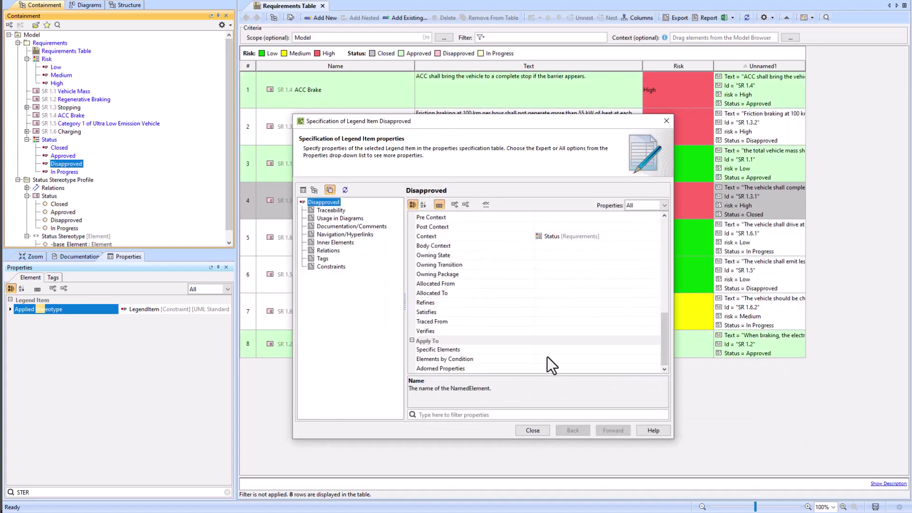
left_click(547, 360)
left_click(694, 398)
type("stat")
left_click(674, 369)
left_click(682, 395)
left_click(685, 435)
left_click(536, 432)
Step: Define a property test condition for the In Progress legend item that matches elements whose Status is In Progress
double_click(65, 172)
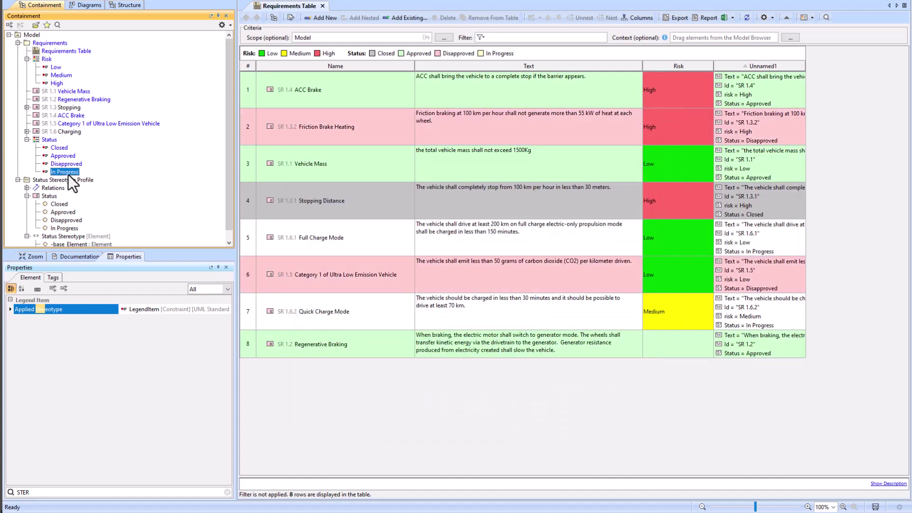
left_click(634, 383)
left_click(572, 401)
type("Stat")
left_click(679, 370)
left_click(683, 404)
left_click(686, 435)
left_click(536, 432)
Step: Try to set Name as an adorned property of the Closed legend item
left_click(59, 148)
right_click(61, 148)
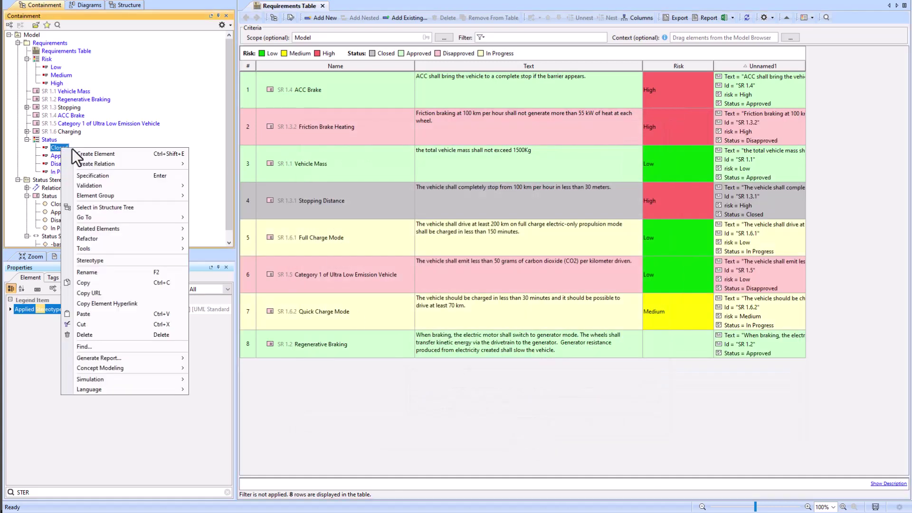
left_click(113, 176)
scroll(660, 340, "down", 5)
left_click(654, 368)
left_click(656, 368)
type("name")
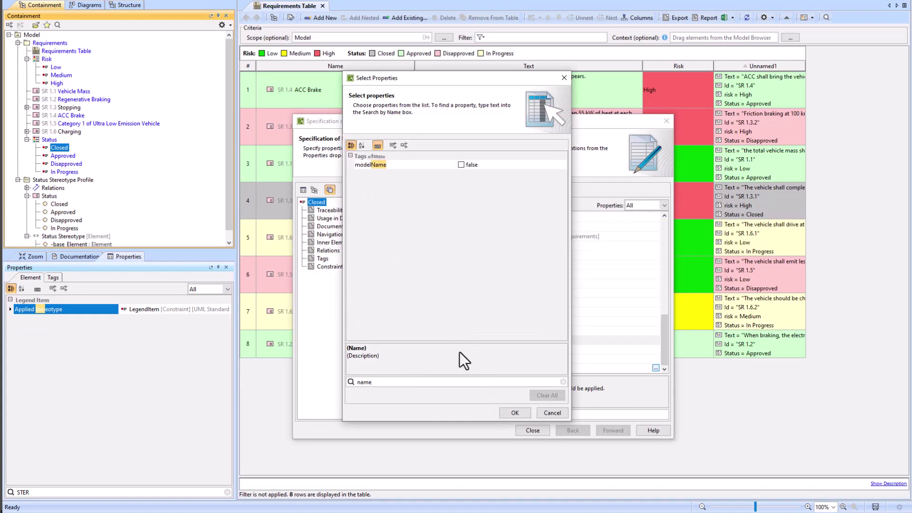
key("BackSpace")
key("BackSpace")
key("BackSpace")
key("BackSpace")
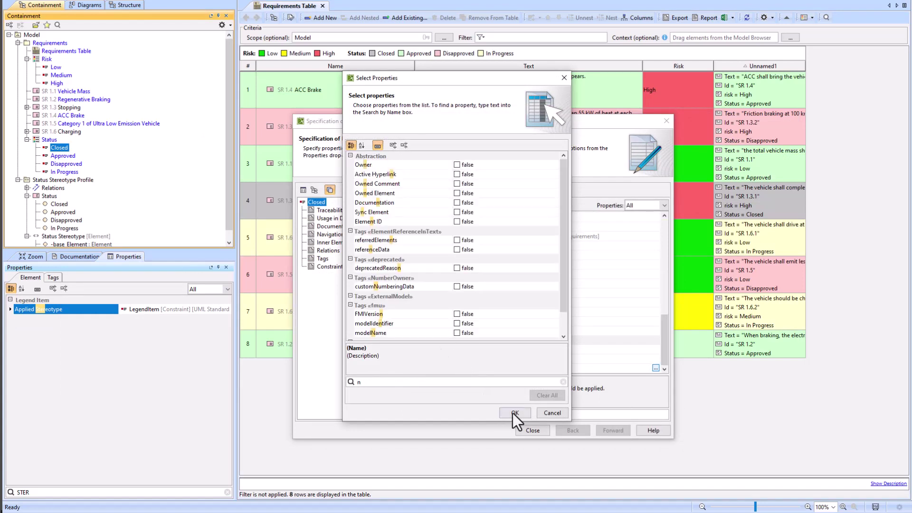
left_click(514, 413)
Step: Change the element type of the Closed legend item's condition to Extended Requirement and apply it
left_click(656, 354)
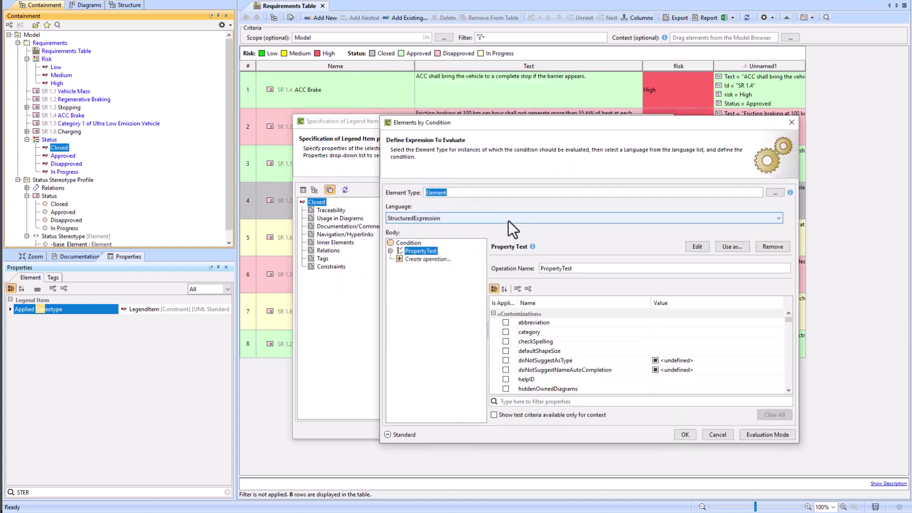
left_click(775, 192)
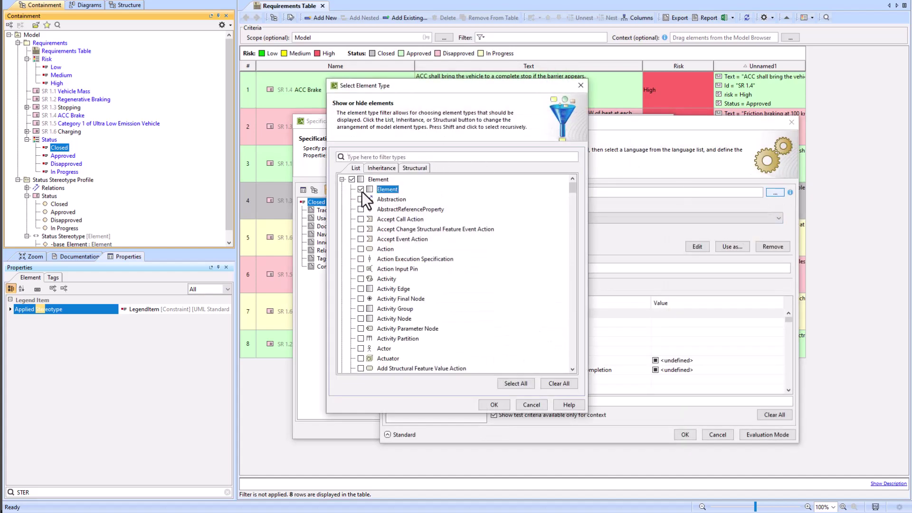
type("Extend")
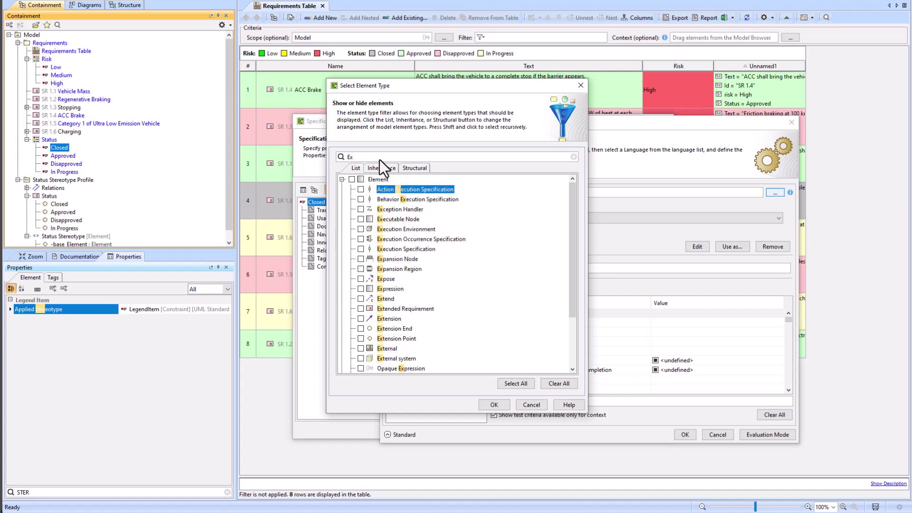
left_click(362, 199)
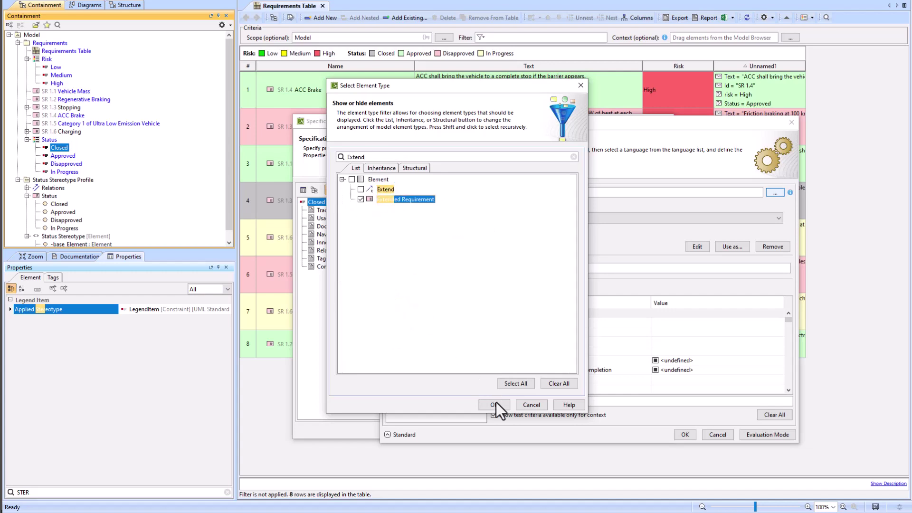
left_click(494, 405)
left_click(684, 435)
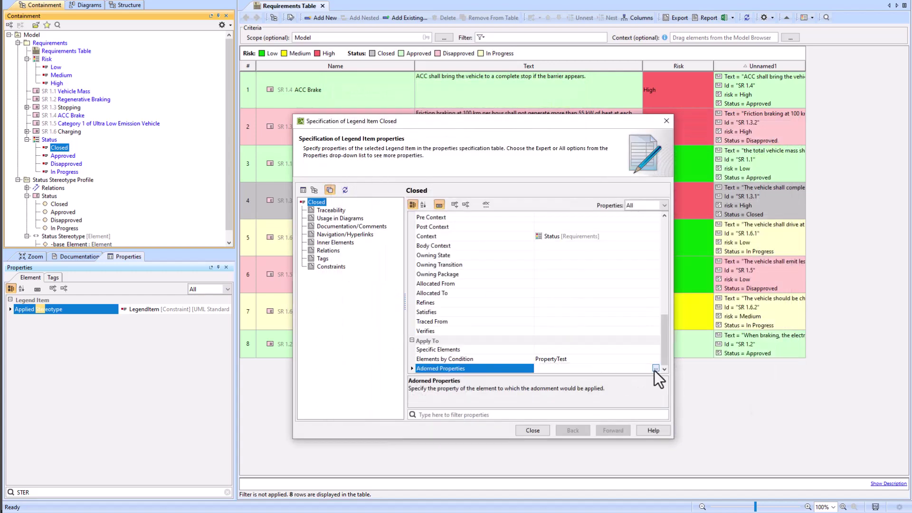
Step: Set Name and Text as the adorned properties of the Closed legend item and close its specification
left_click(656, 369)
type("name")
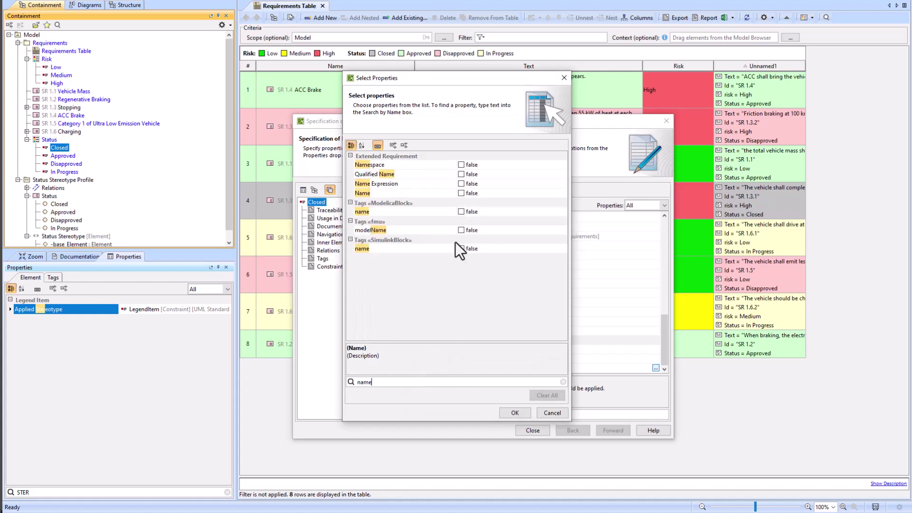
left_click(461, 193)
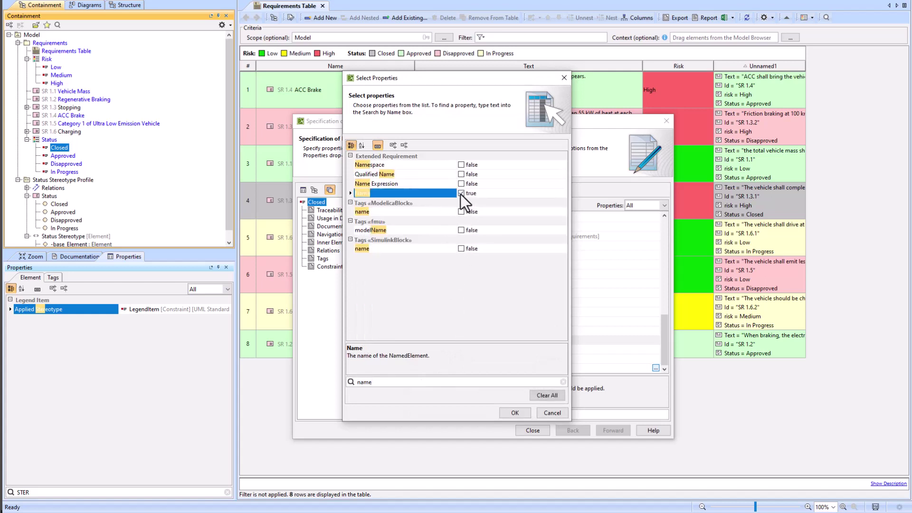
double_click(402, 382)
type("text")
left_click(461, 174)
left_click(512, 413)
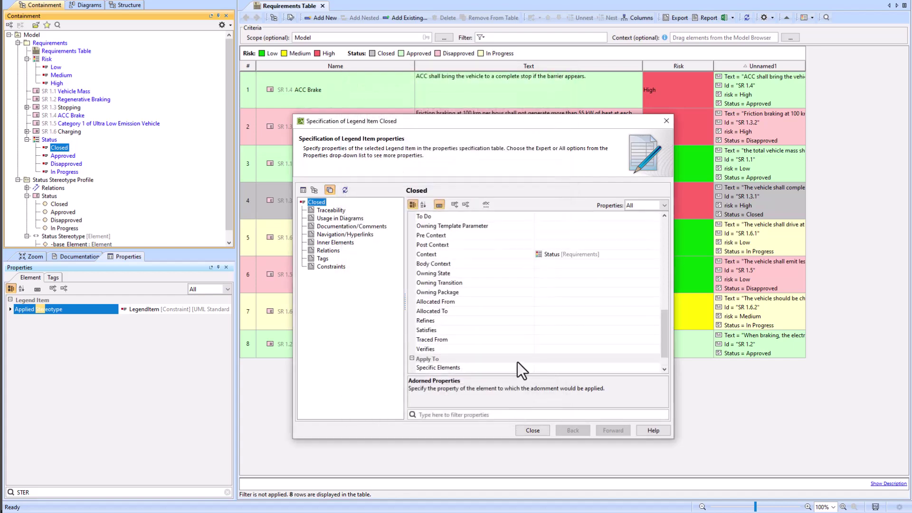
left_click(533, 431)
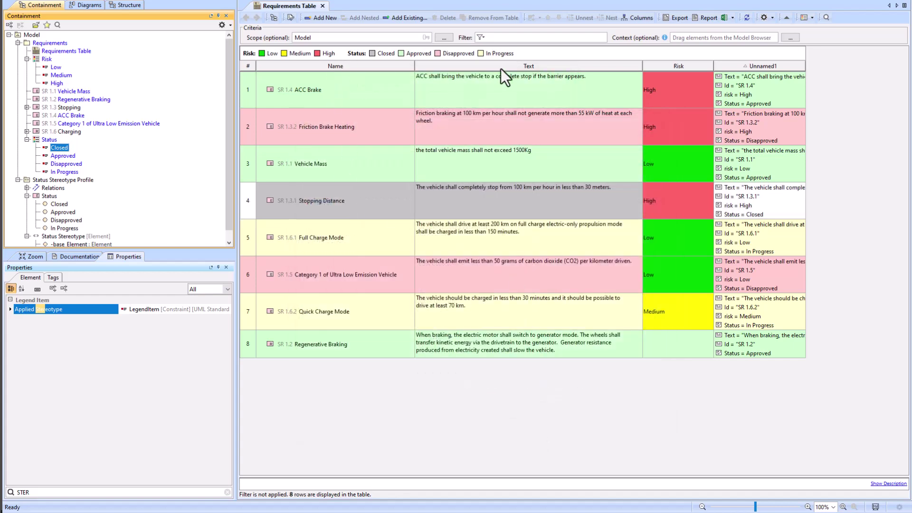
left_click(427, 202)
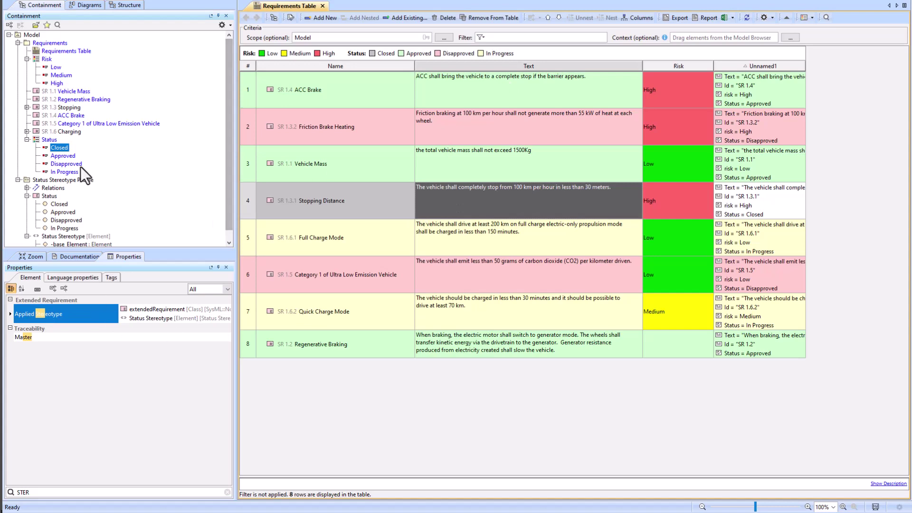
Step: Change the element type of the Approved legend item's condition to Extended Requirement
left_click(61, 154)
right_click(61, 153)
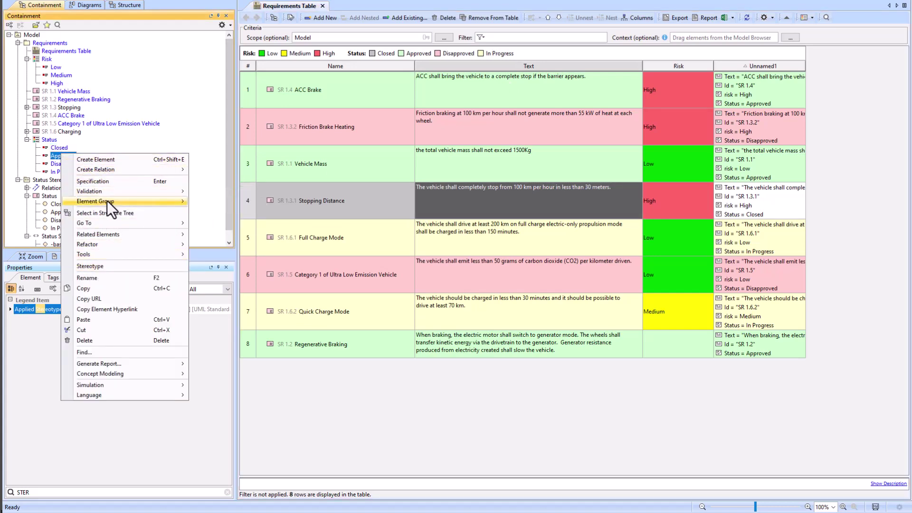
left_click(109, 181)
scroll(660, 309, "down", 5)
double_click(642, 355)
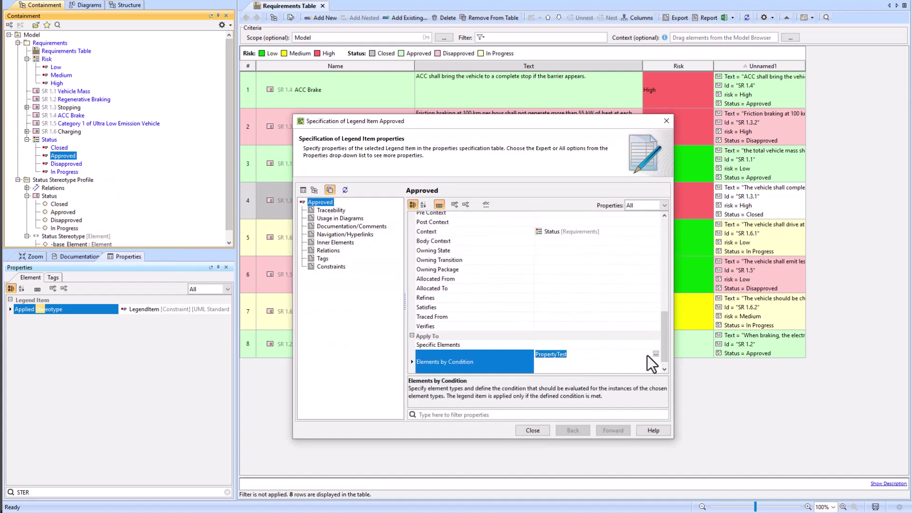
left_click(774, 193)
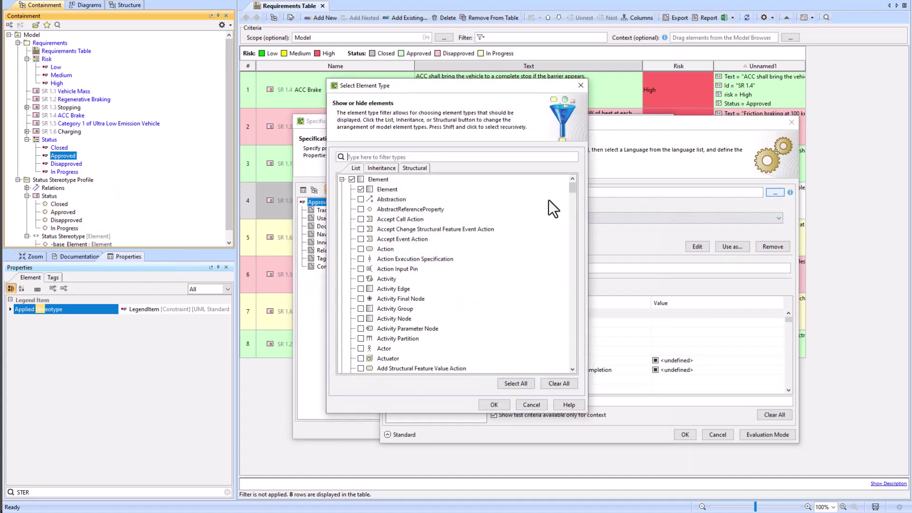
left_click(360, 180)
type("extended")
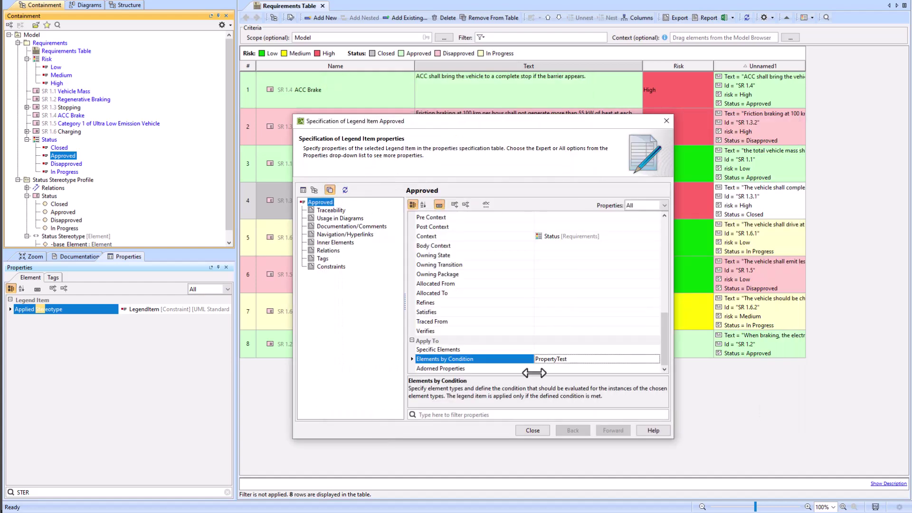
Step: Set Name and Text as the adorned properties of the Approved legend item and close its specification
left_click(656, 368)
type("name")
left_click(458, 193)
left_click_drag(375, 382, 343, 384)
type("text")
left_click(457, 164)
left_click(515, 412)
left_click(532, 430)
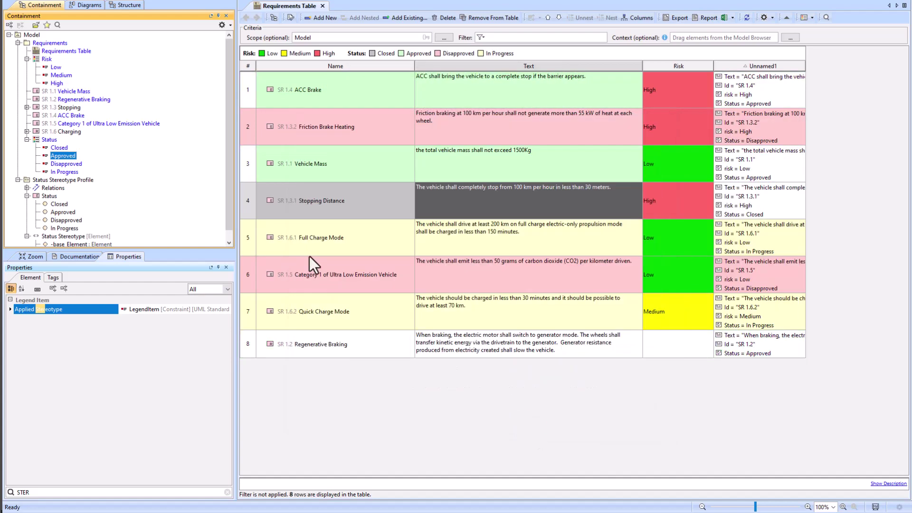
Step: Change the element type of the Disapproved legend item's condition to Extended Requirement
right_click(62, 164)
left_click(85, 192)
left_click_drag(665, 258, 665, 357)
left_click(655, 359)
left_click(775, 192)
type("exte")
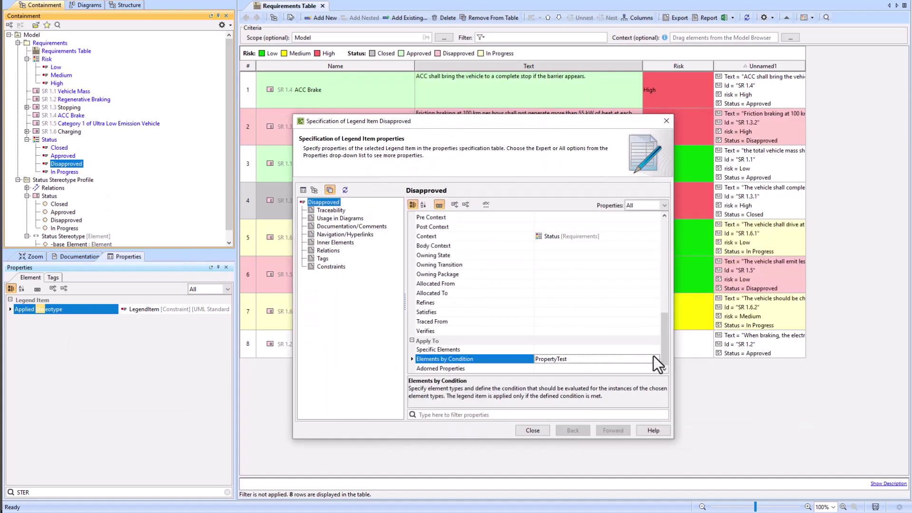
Step: Set Name and Text as the adorned properties of the Disapproved legend item and close its specification
left_click(656, 368)
type("name")
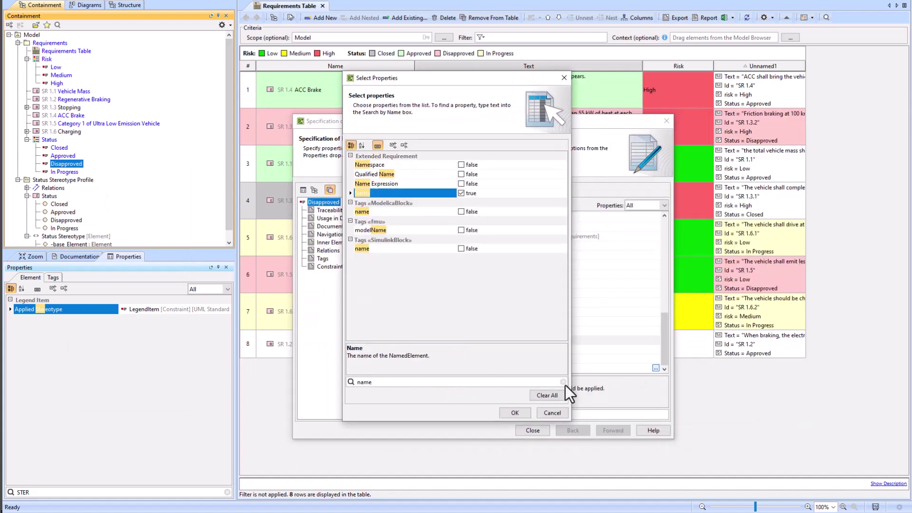
left_click(515, 412)
left_click(533, 431)
Step: Change the element type of the In Progress legend item's condition to Extended Requirement
right_click(64, 172)
left_click(90, 199)
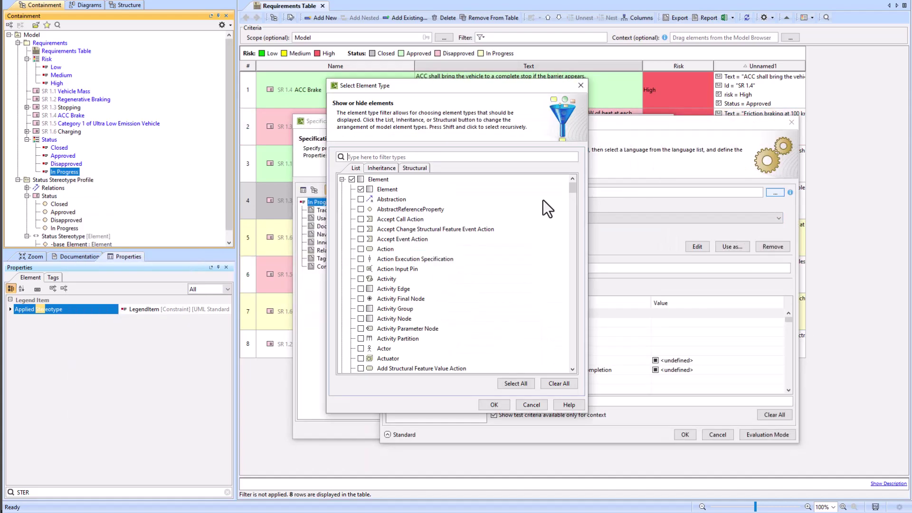
type("exte")
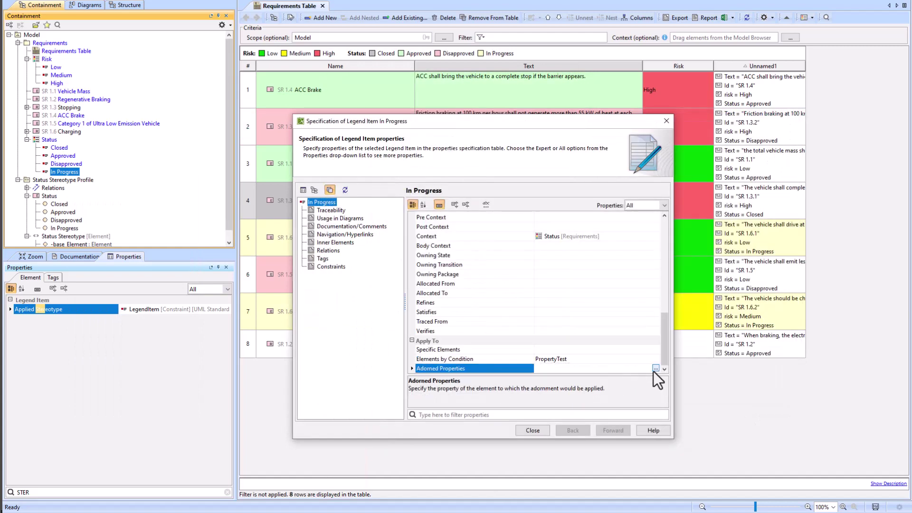
Step: Set Name and Text as the adorned properties of the In Progress legend item and close its specification
left_click(655, 368)
type("name")
left_click(515, 413)
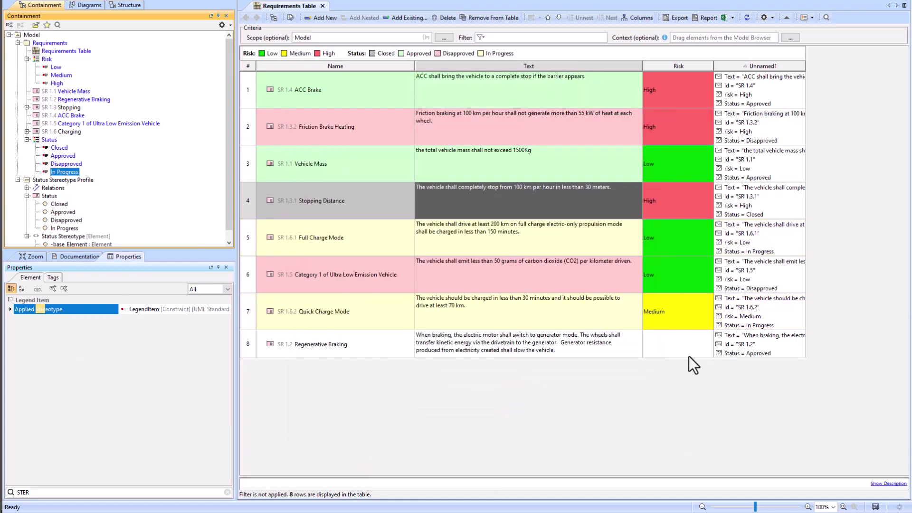
Step: Remove the Unnamed1 column from the requirements table
left_click(789, 347)
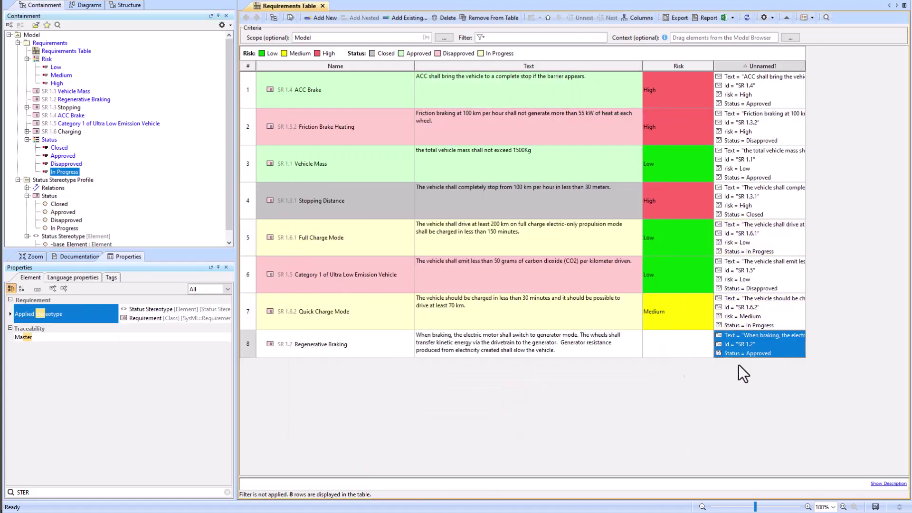
right_click(785, 67)
left_click(807, 355)
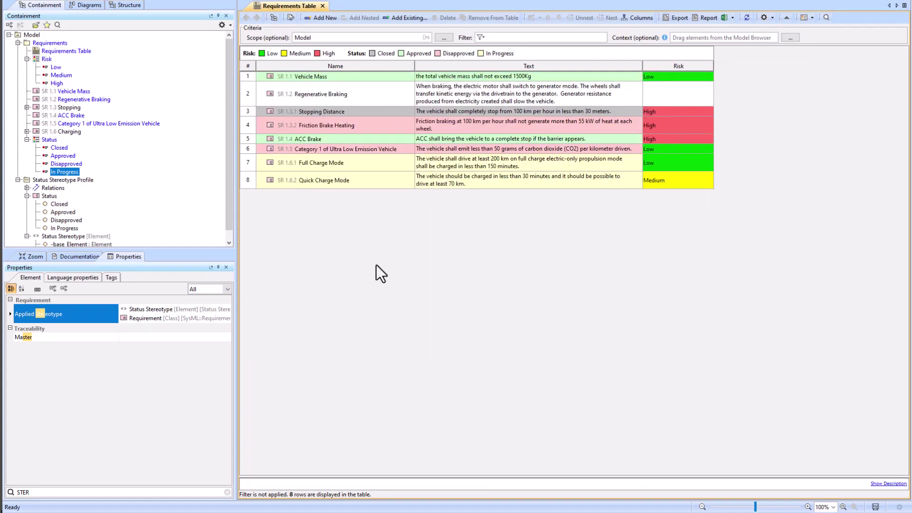
left_click(40, 5)
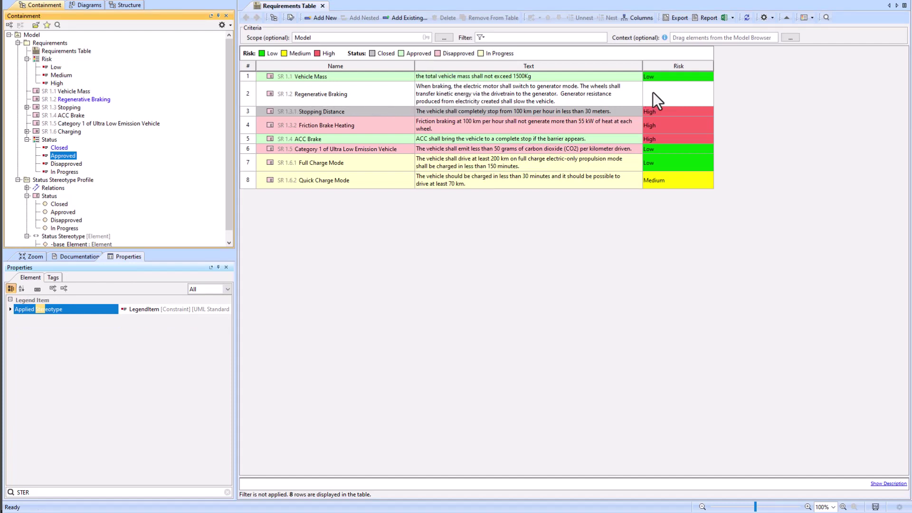
Step: Set the Risk of the Regenerative Braking requirement to High
left_click(668, 92)
left_click(708, 92)
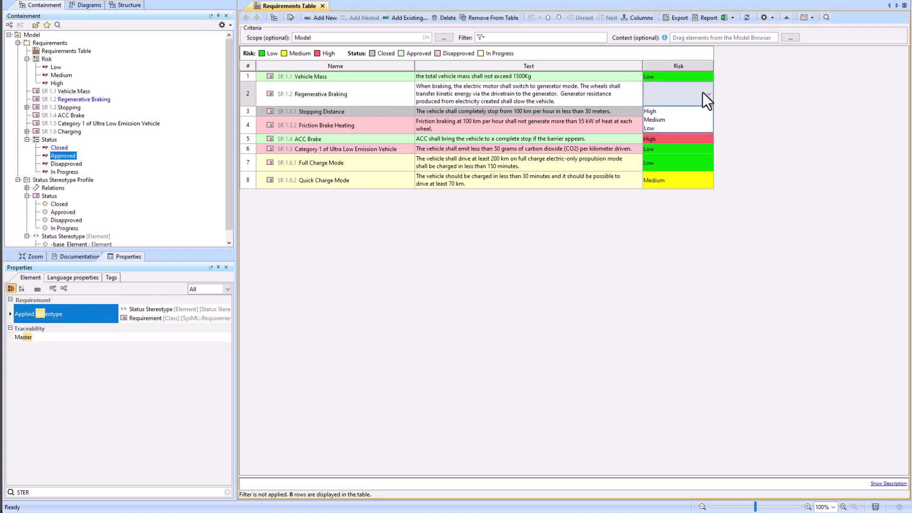
left_click(660, 108)
left_click(680, 84)
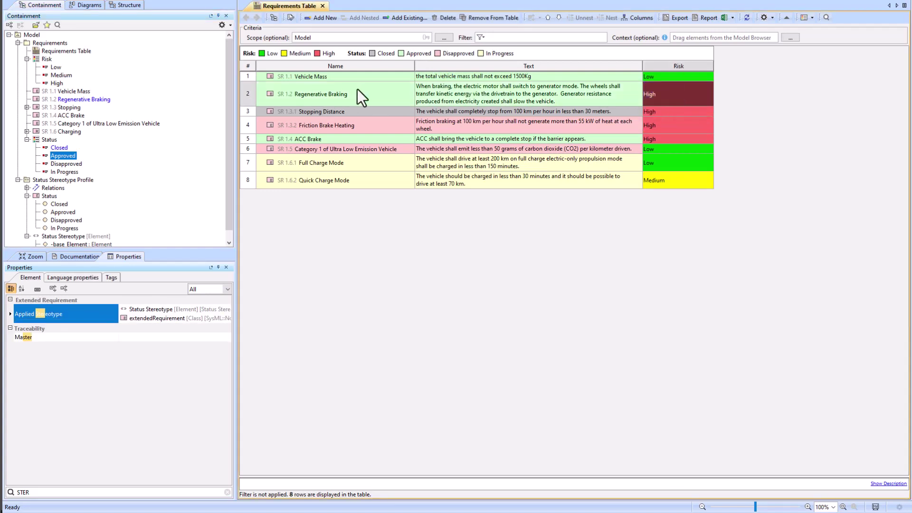
Step: Change the Risk of Regenerative Braking to Medium, and after that to Low
left_click(674, 101)
left_click(670, 120)
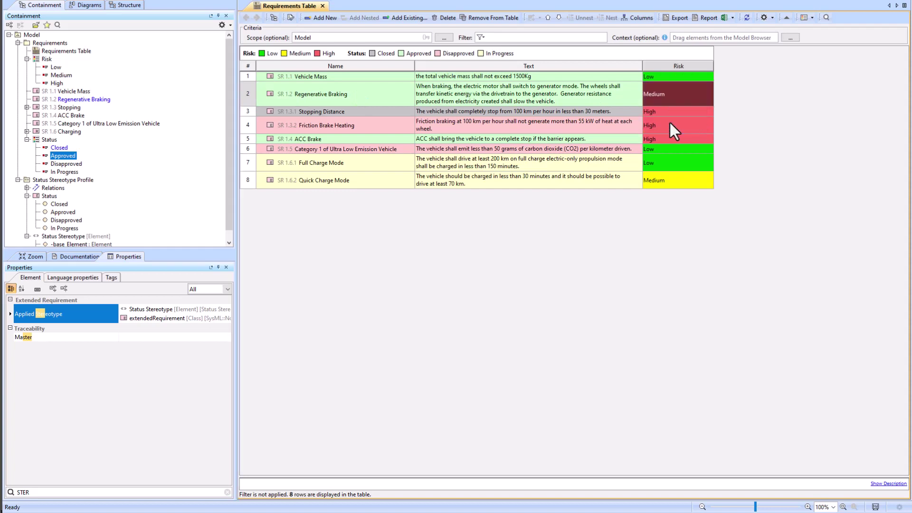
left_click(559, 118)
left_click(675, 95)
left_click(698, 94)
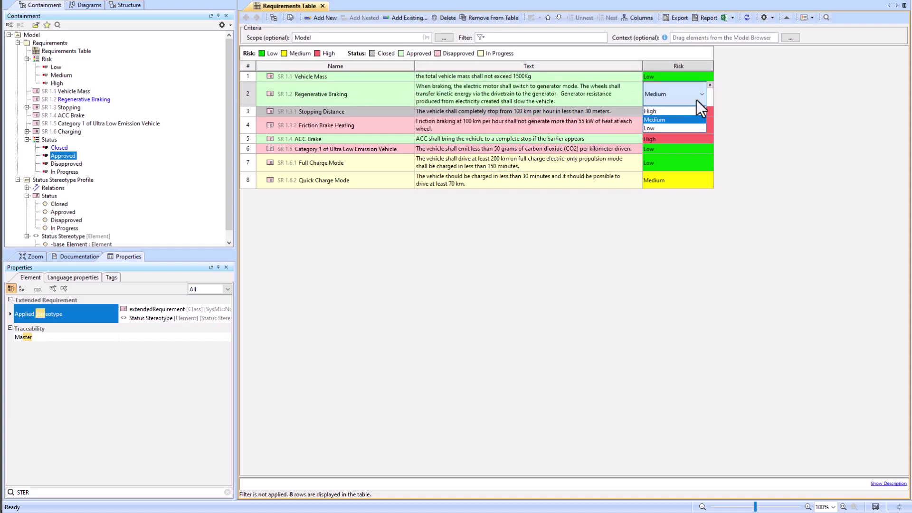
left_click(685, 126)
left_click(568, 123)
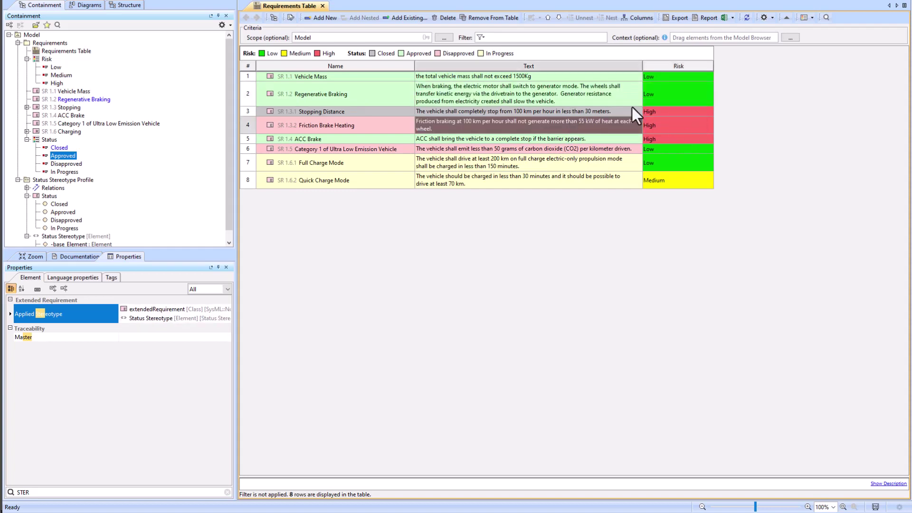
Step: Reset the Risk of Regenerative Braking to empty
left_click(668, 93)
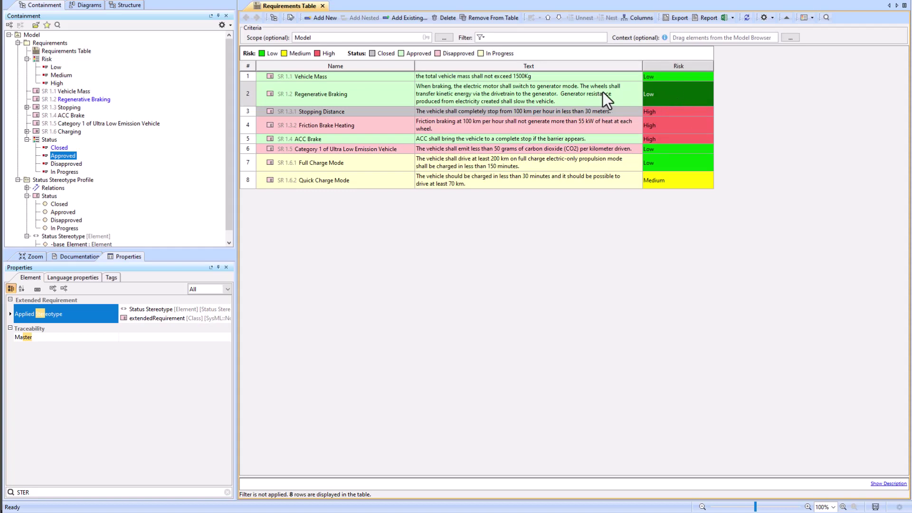
left_click(680, 100)
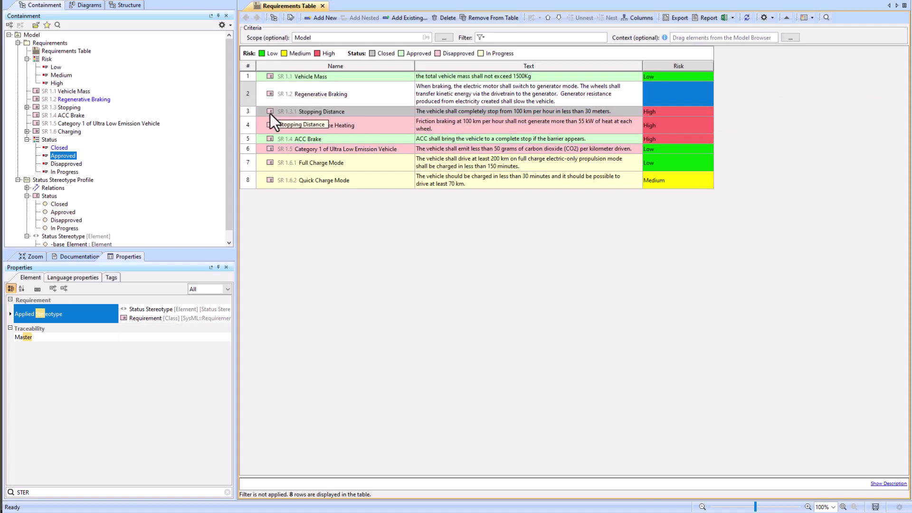
Step: Try High once more as the Risk of Regenerative Braking and undo the change
left_click(683, 97)
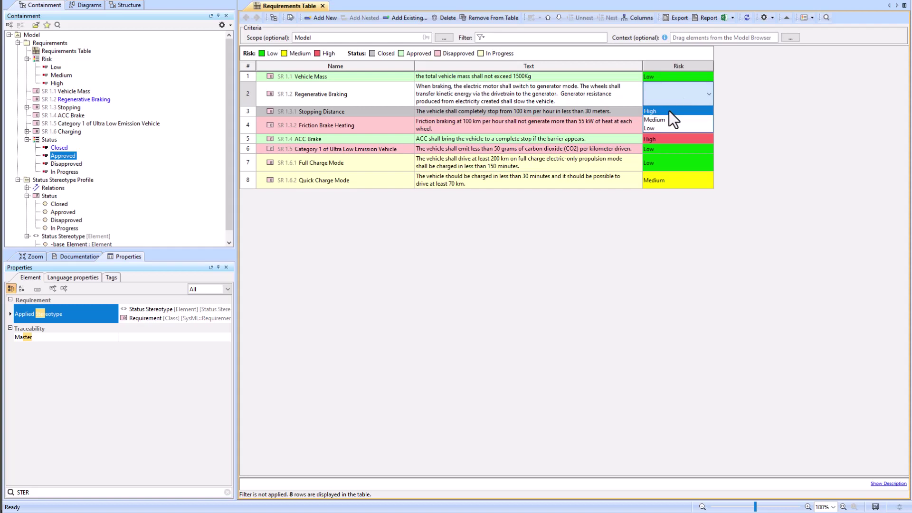
left_click(669, 111)
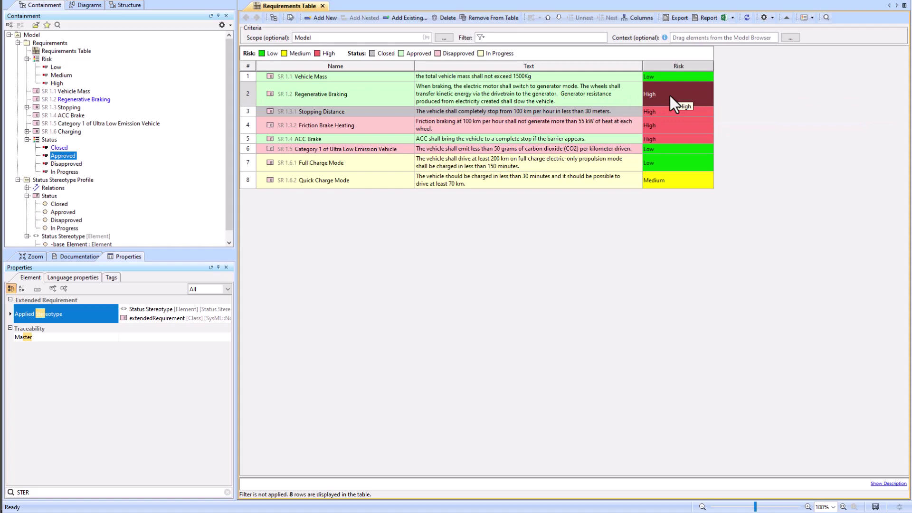
key("ctrl+z")
left_click(611, 215)
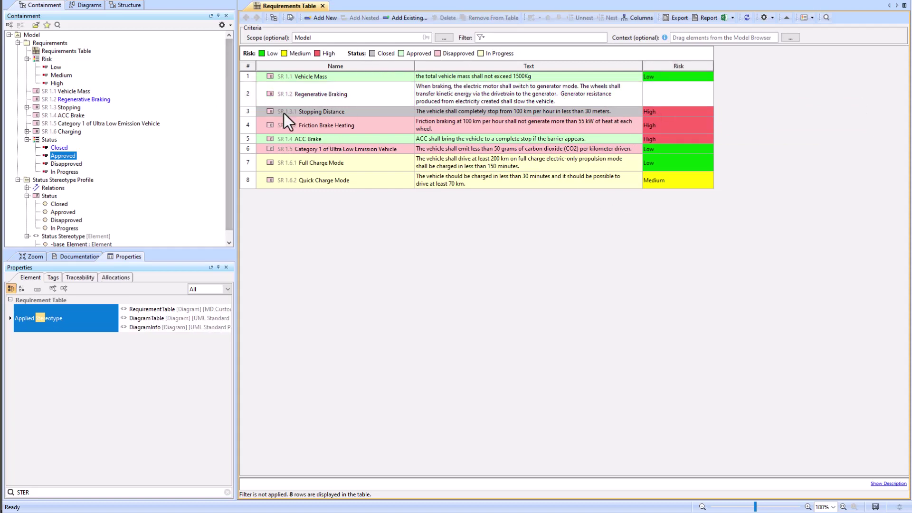
Step: Inspect the element type in the Closed legend item's Elements by Condition setting, and close its specification without changes
double_click(59, 148)
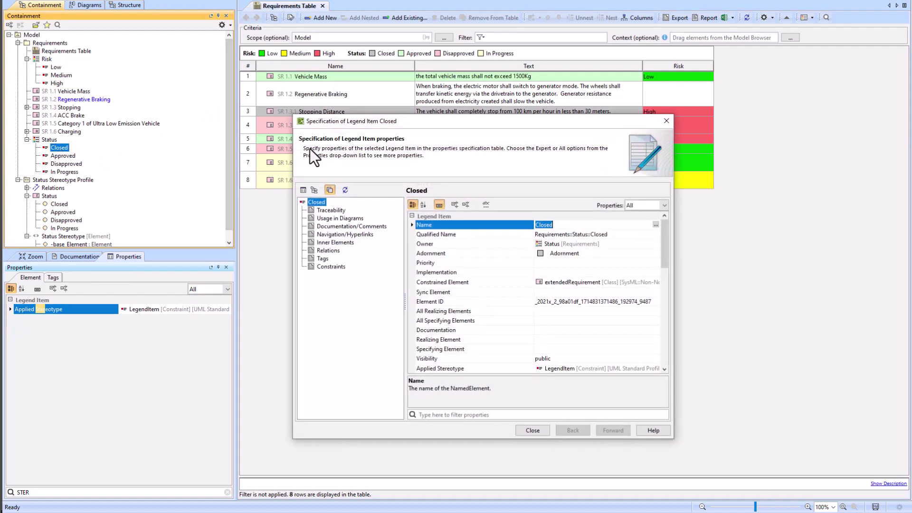
scroll(618, 332, "down", 10)
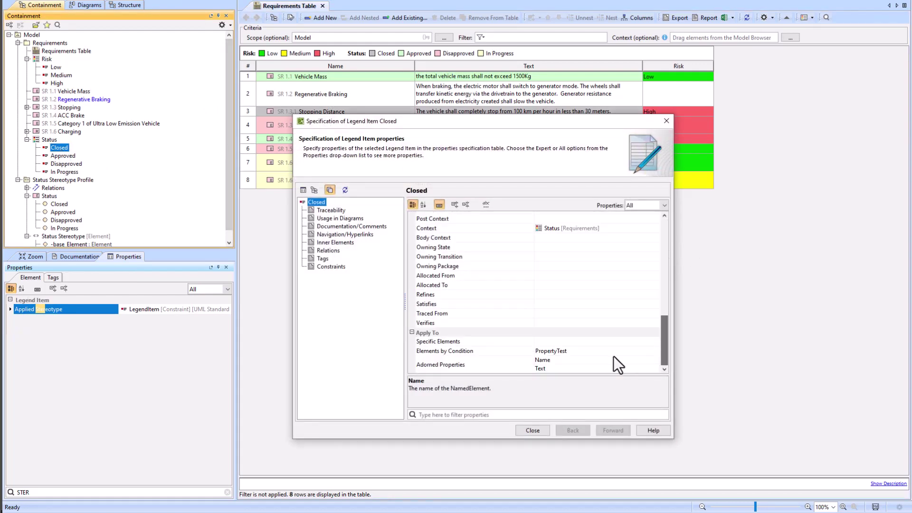
left_click(575, 349)
left_click(654, 350)
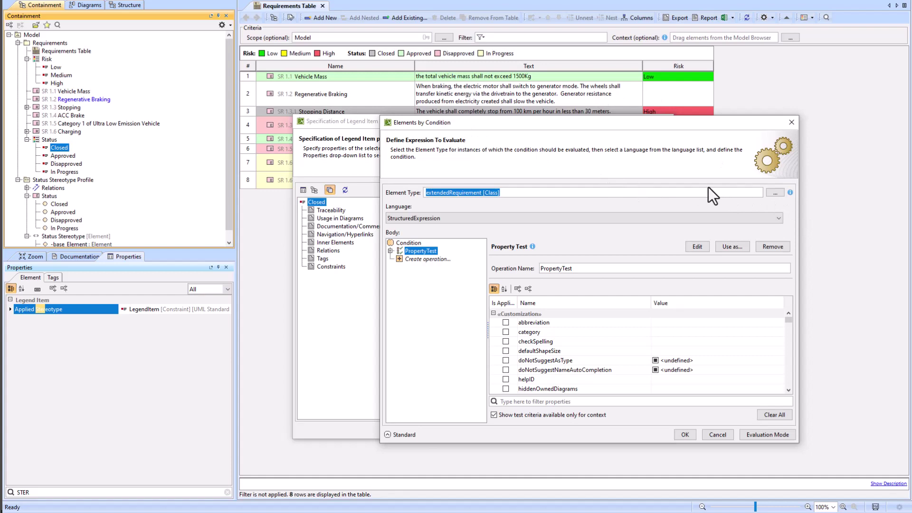
left_click(717, 434)
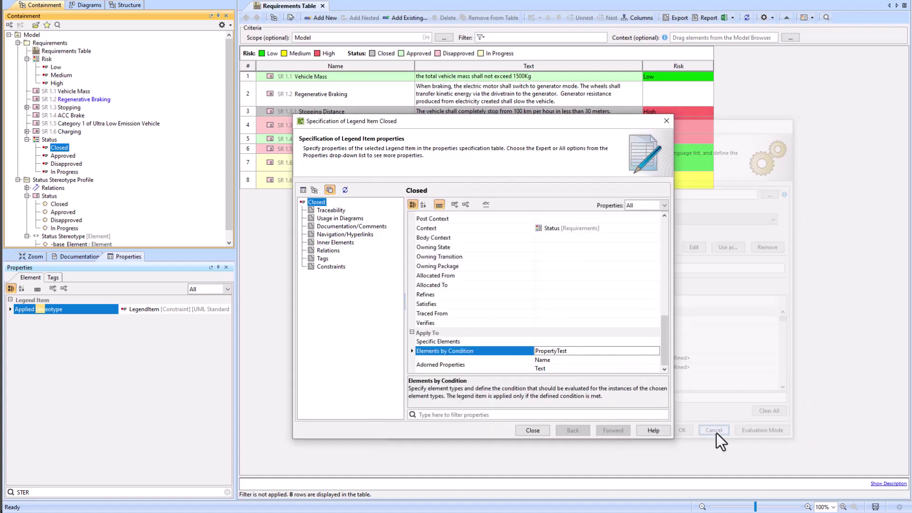
left_click(532, 431)
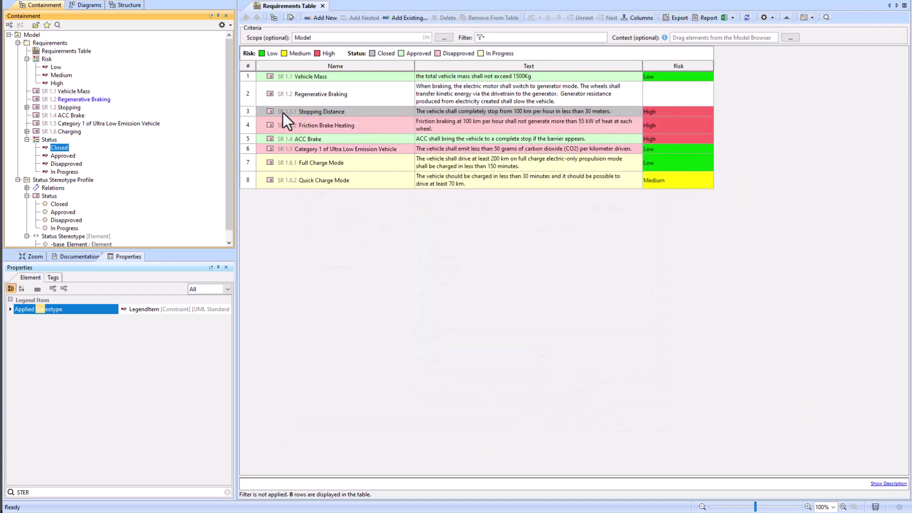
Step: Add Requirement to Extended Requirement as element types of the Approved legend item's condition, and close its specification
double_click(64, 155)
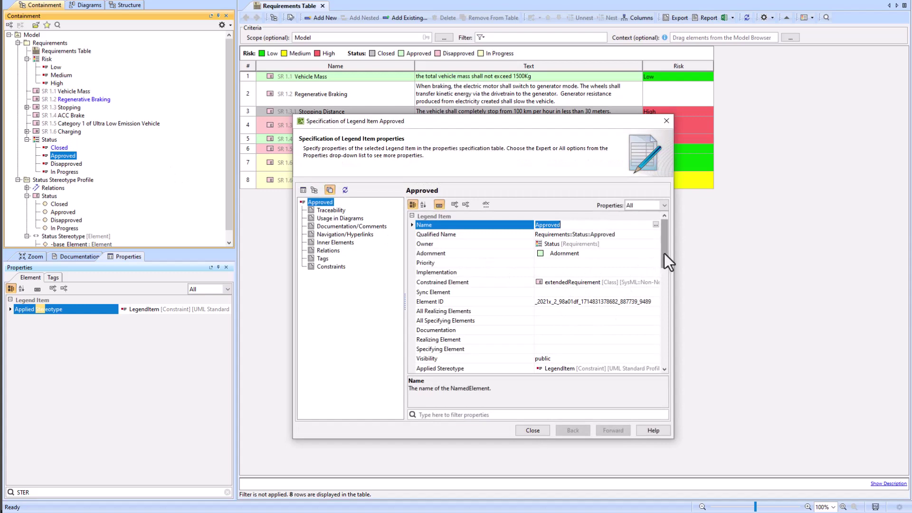
left_click_drag(665, 253, 629, 380)
left_click(579, 352)
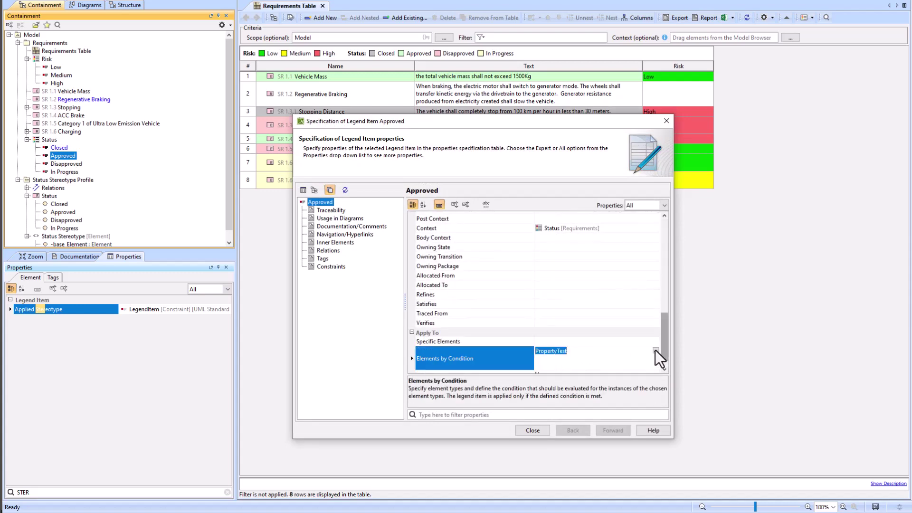
left_click(659, 350)
left_click(774, 193)
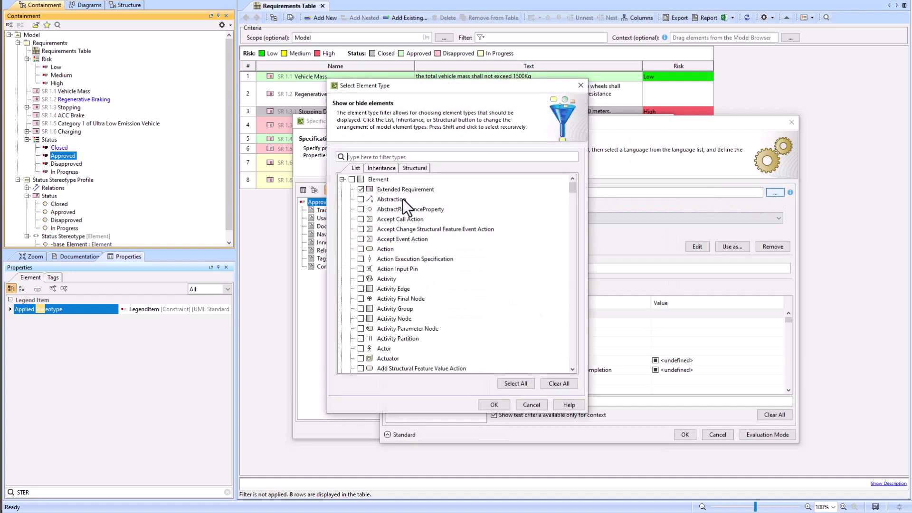
left_click(364, 156)
type("req")
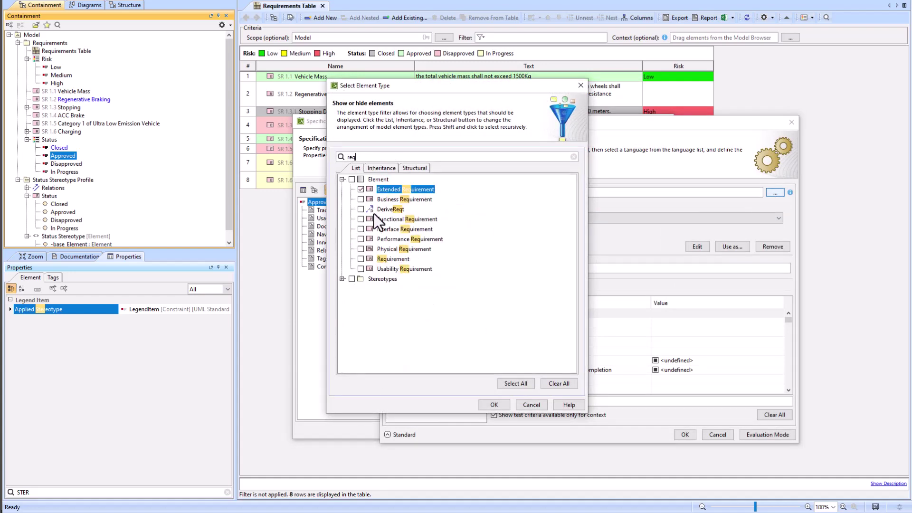
left_click(361, 259)
left_click(486, 405)
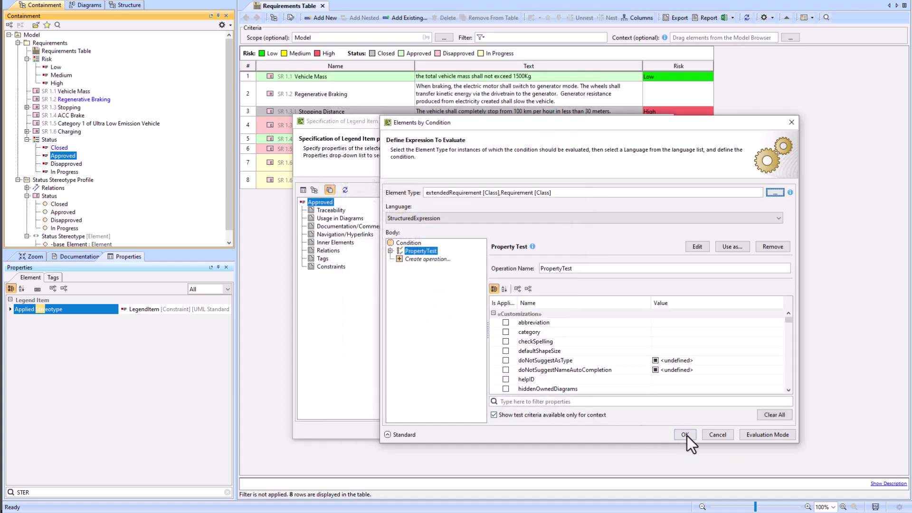
left_click(685, 435)
left_click(524, 430)
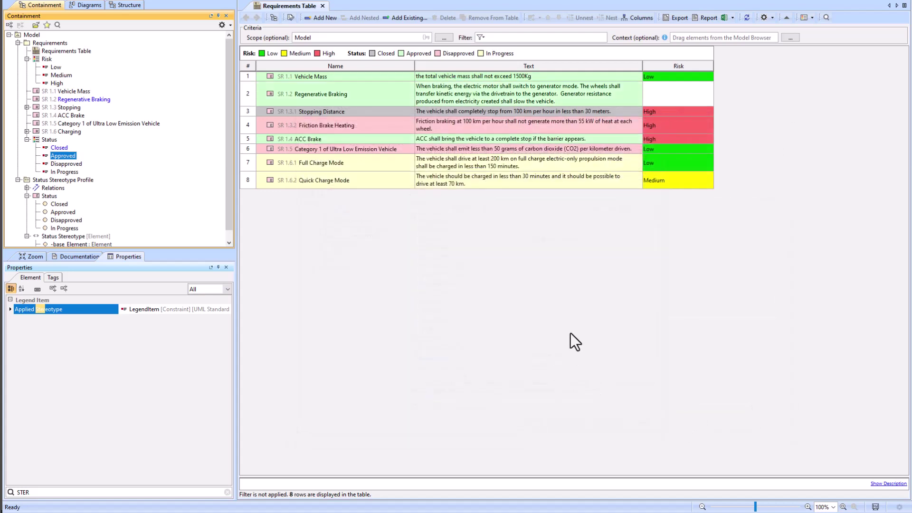